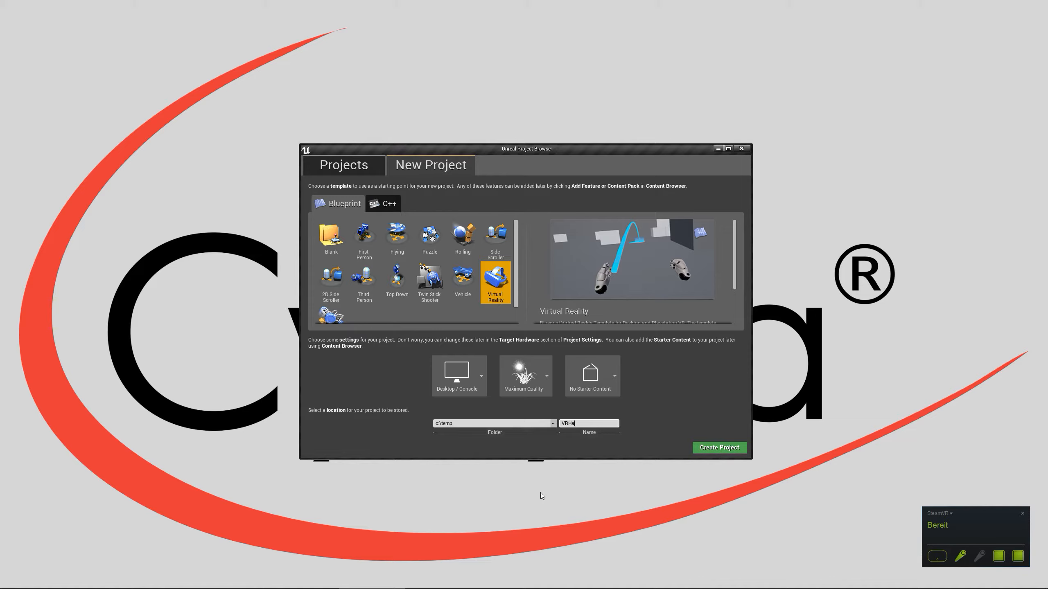
# Create the VRHands project in c:\temp from the Virtual Reality Blueprint template and show the Content Browser's folder tree
pyautogui.click(729, 447)
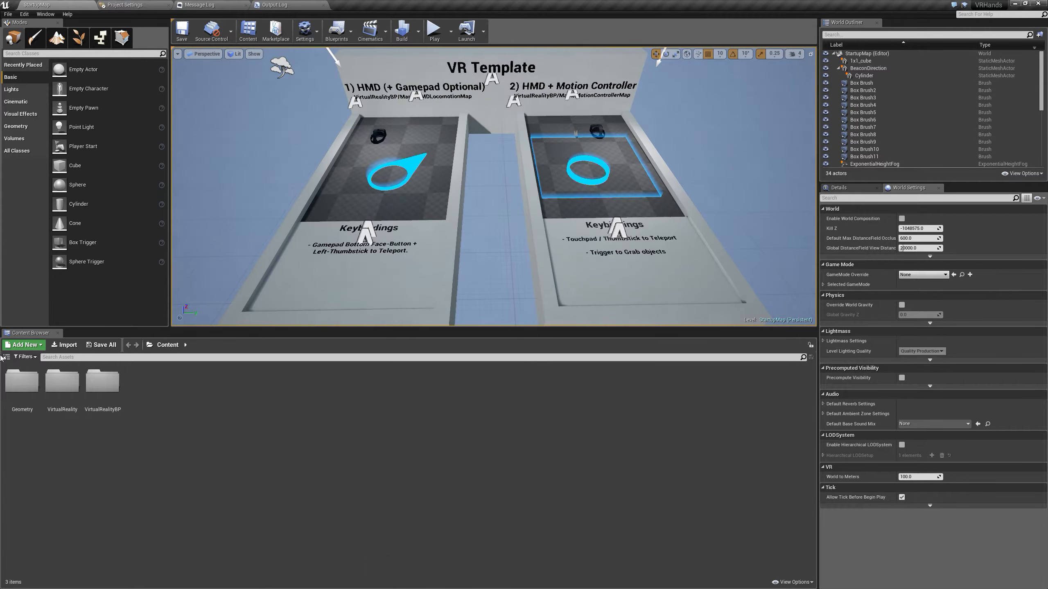
pyautogui.click(6, 357)
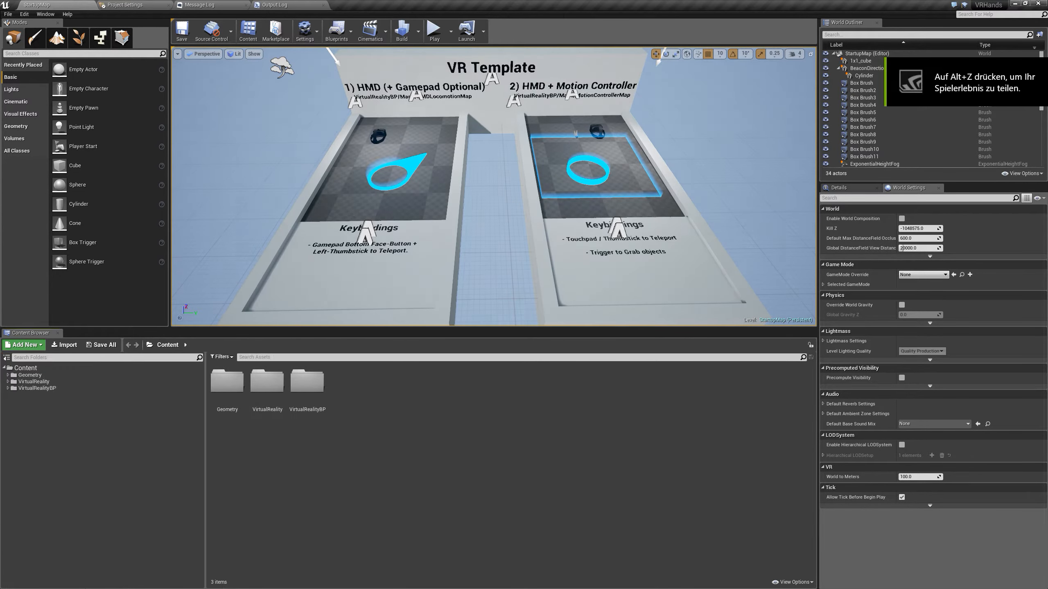
# Switch to File Explorer and open the VRHands project's Content folder in C:\temp
pyautogui.click(1026, 3)
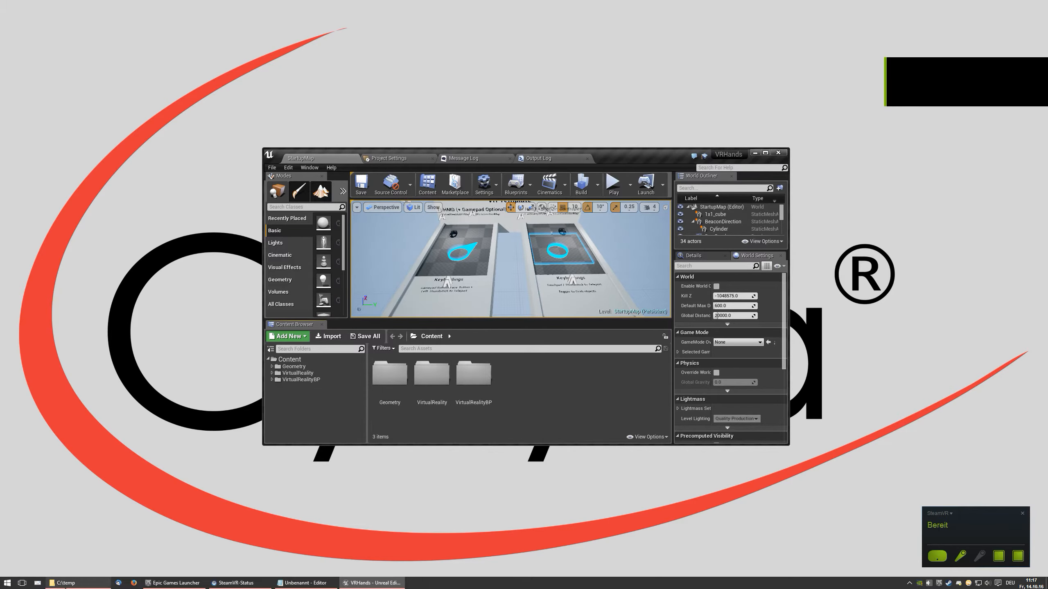
pyautogui.click(66, 583)
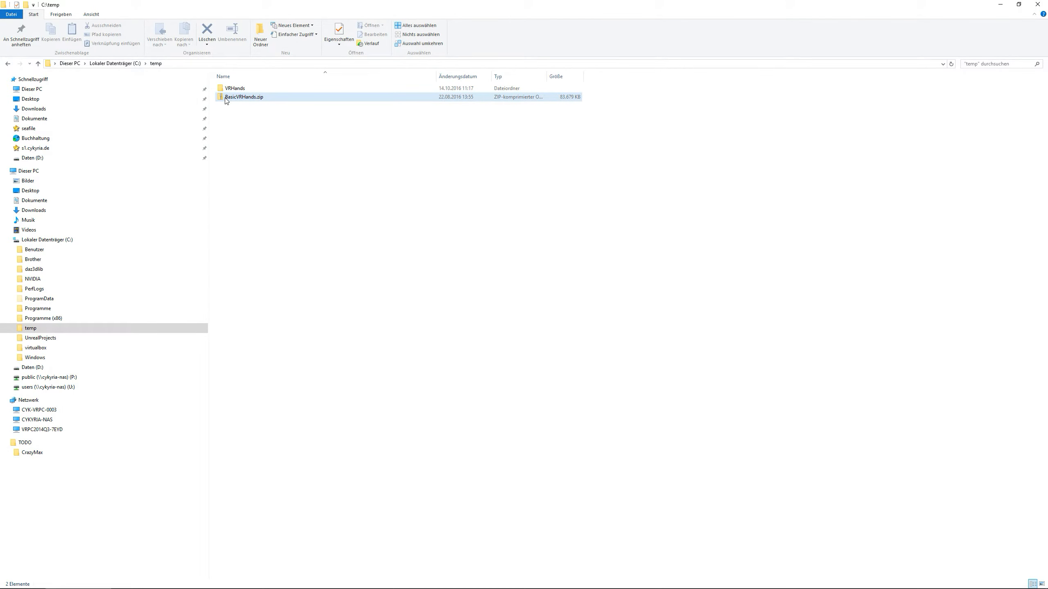
pyautogui.doubleClick(233, 88)
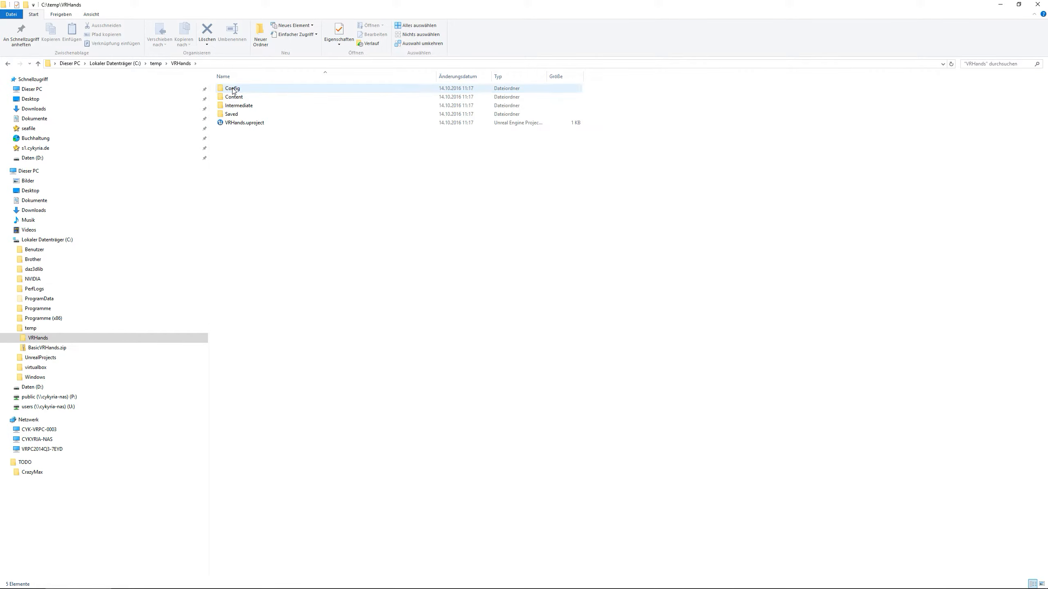
pyautogui.doubleClick(233, 97)
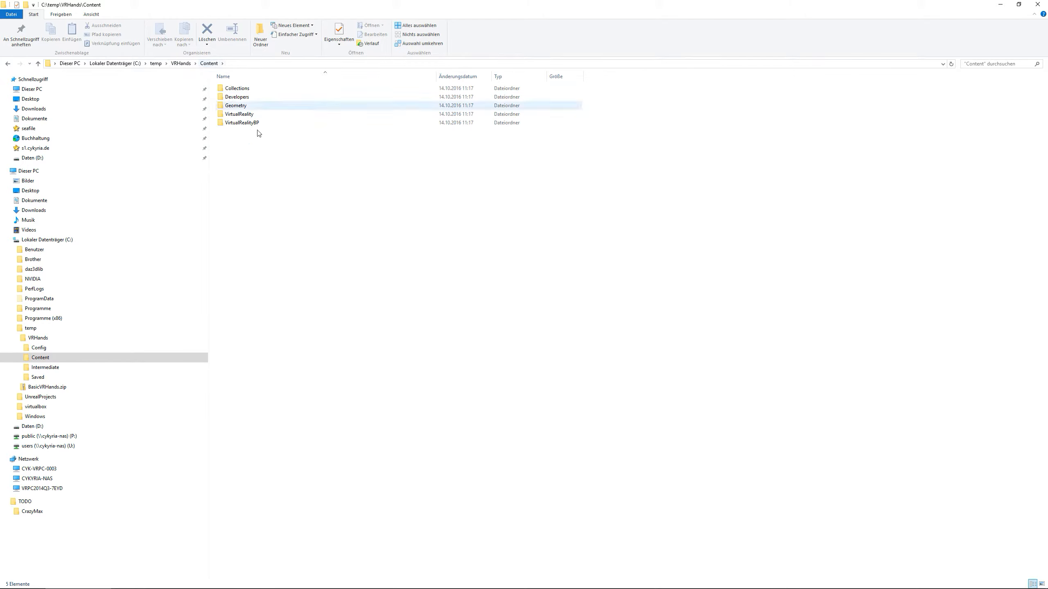
# Copy the BasicVRHands asset folder from the Content folder inside BasicVRHands.zip
pyautogui.click(156, 63)
pyautogui.doubleClick(247, 97)
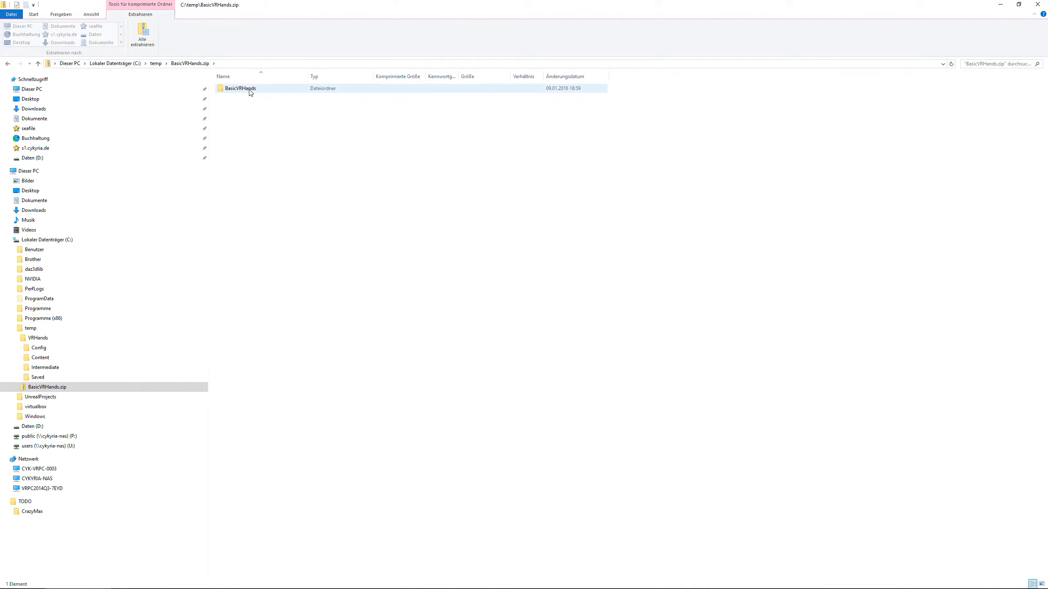
pyautogui.doubleClick(247, 89)
pyautogui.doubleClick(235, 106)
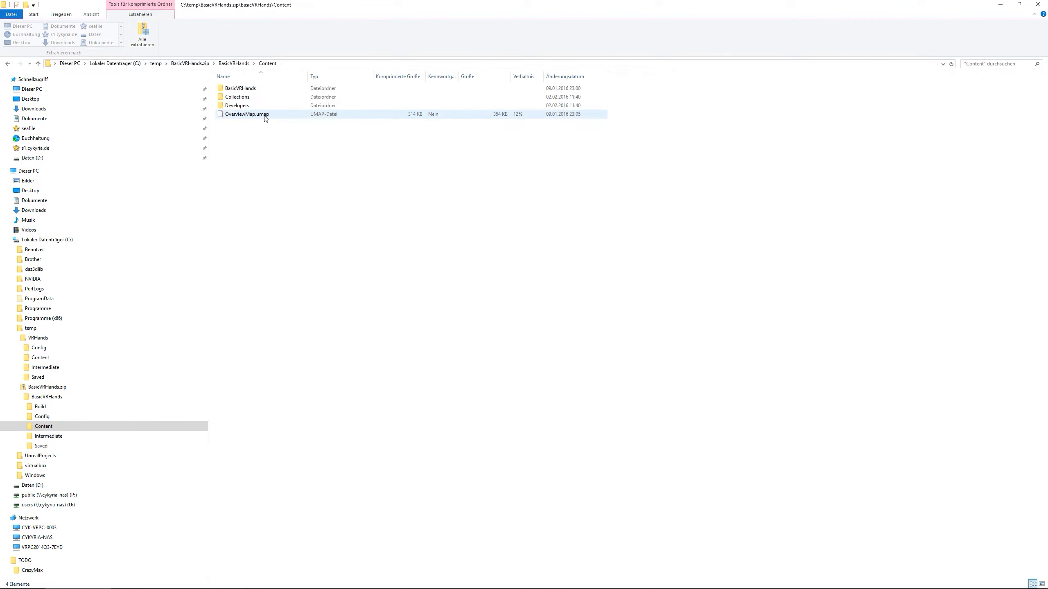
pyautogui.rightClick(241, 88)
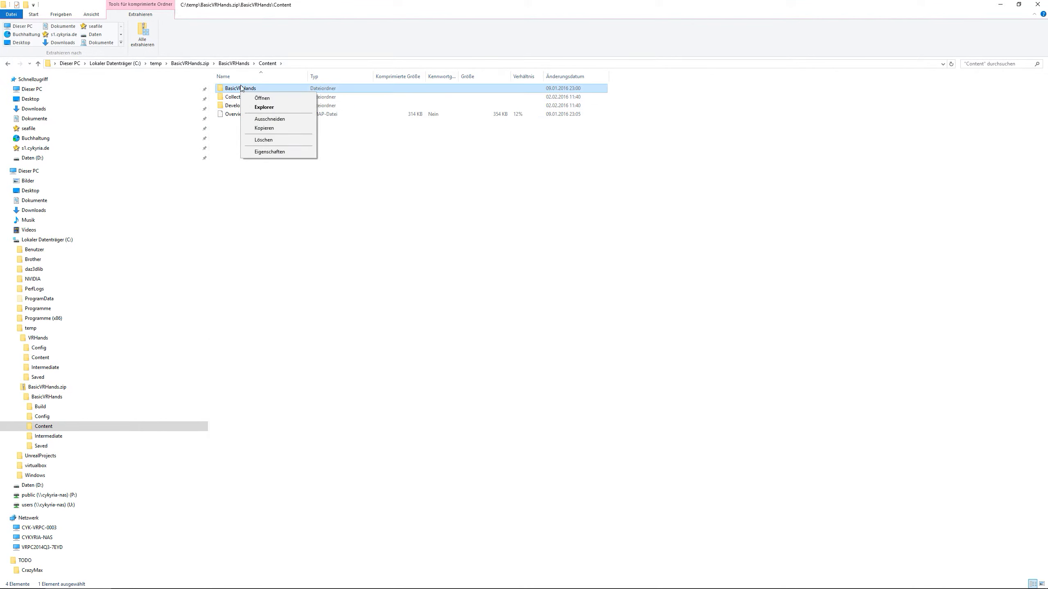
pyautogui.click(261, 128)
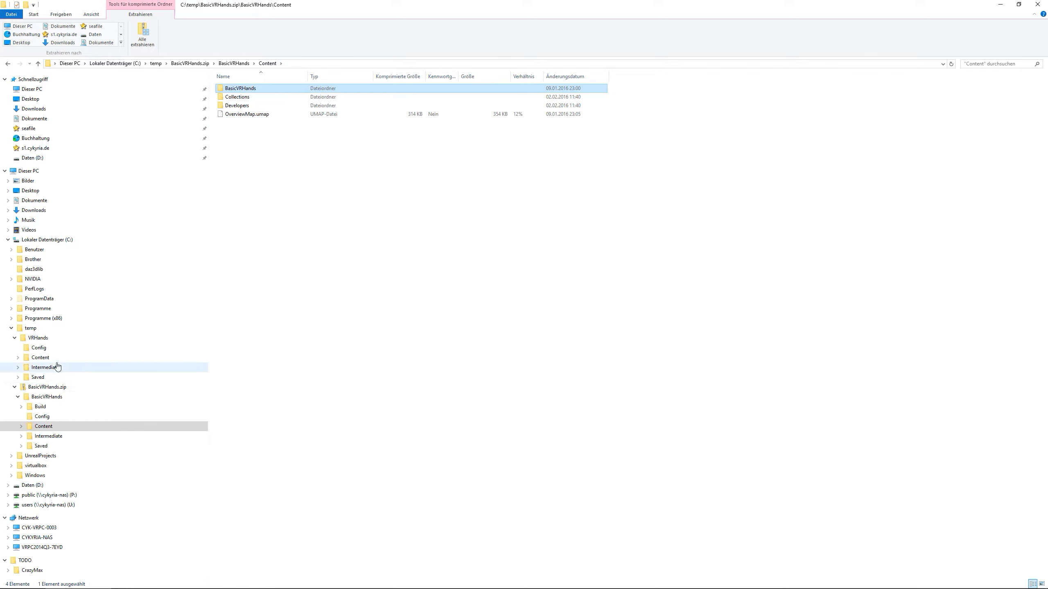
# Paste the copied BasicVRHands folder into the VRHands project's Content folder and open the pasted folder
pyautogui.click(40, 358)
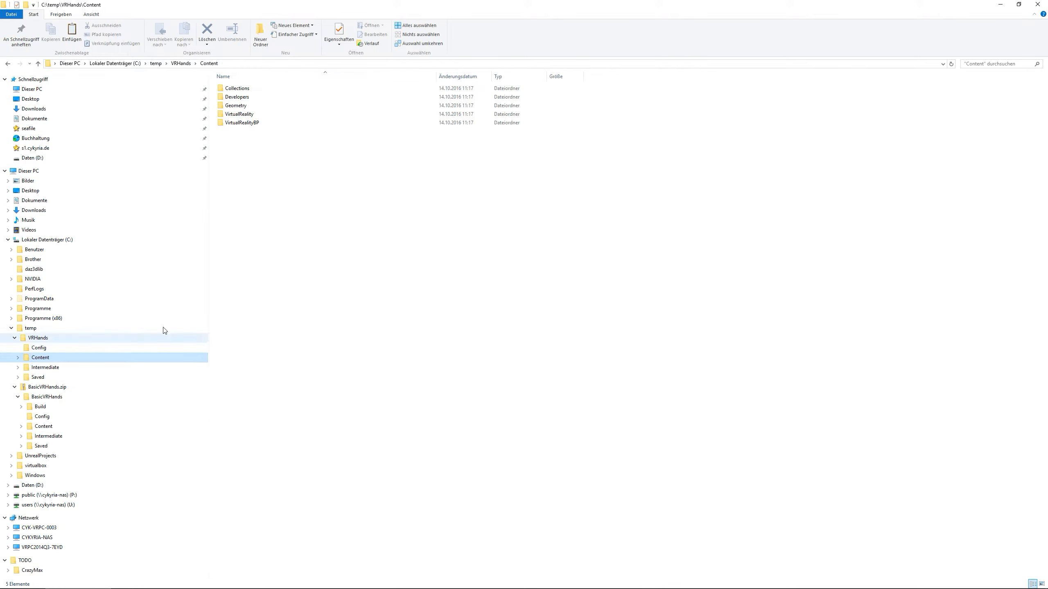
pyautogui.rightClick(286, 168)
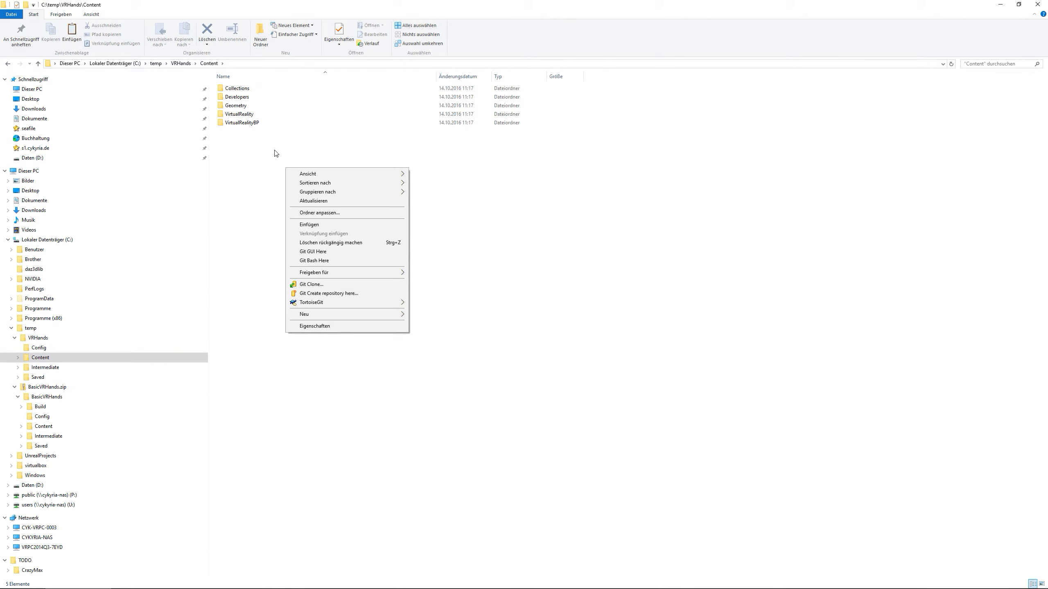
pyautogui.click(321, 226)
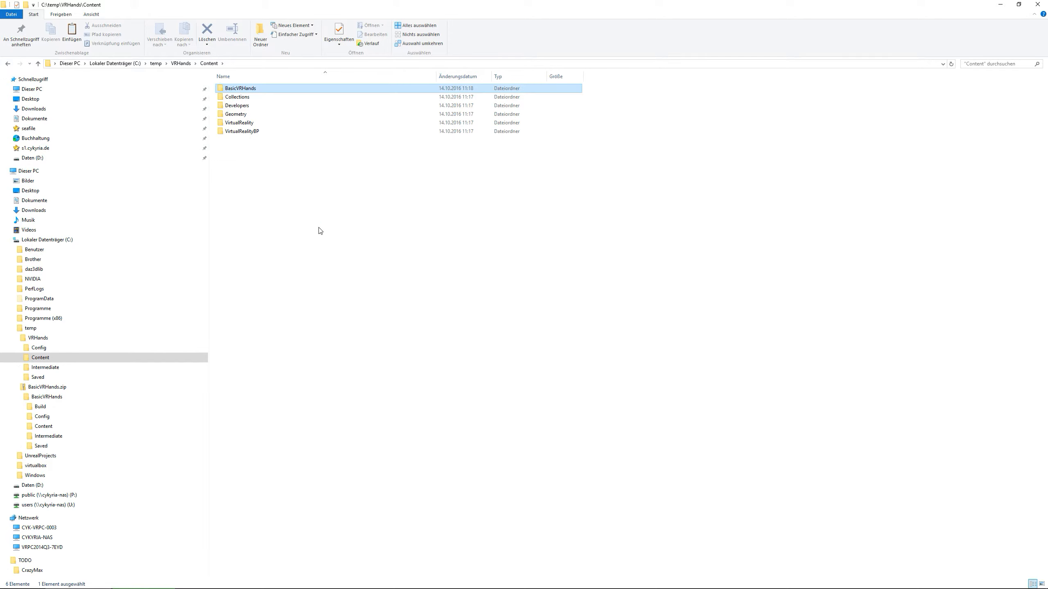
pyautogui.doubleClick(240, 88)
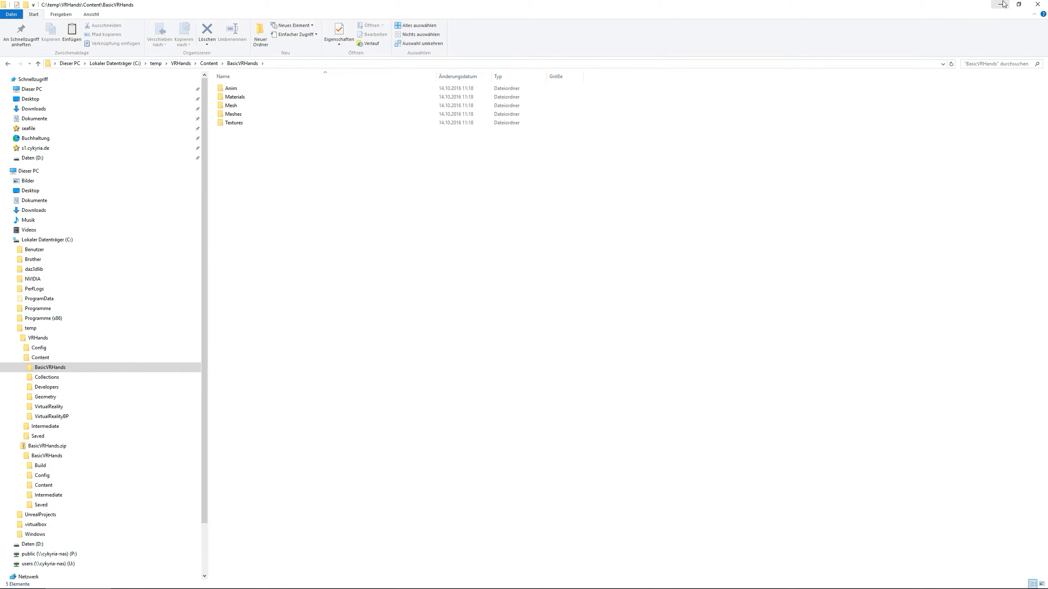
# Return to the maximized Unreal Editor and open the Meshes folder of BasicVRHands in the Content Browser
pyautogui.click(1000, 4)
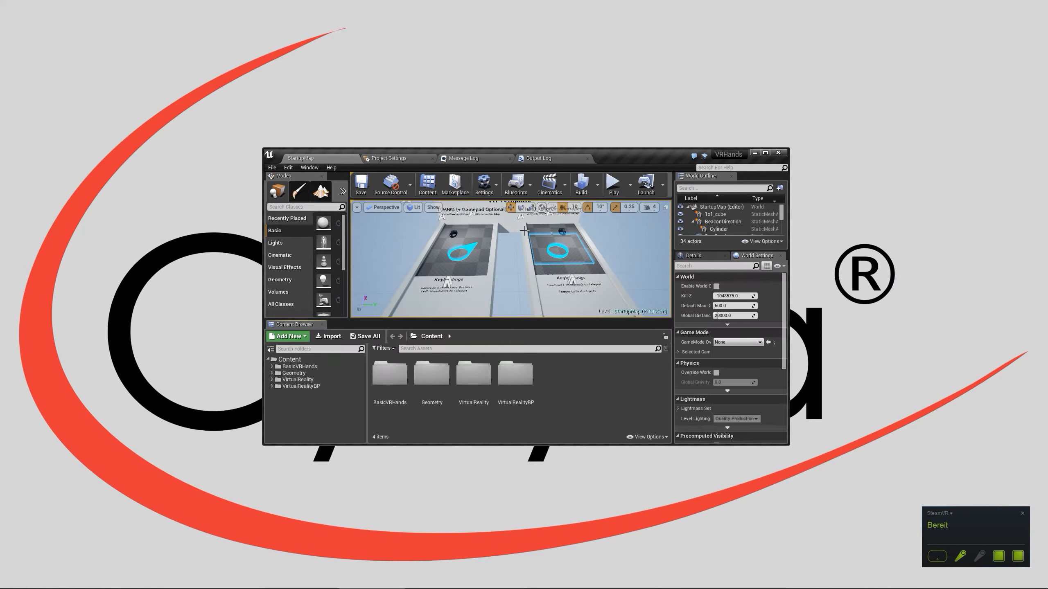
pyautogui.click(766, 154)
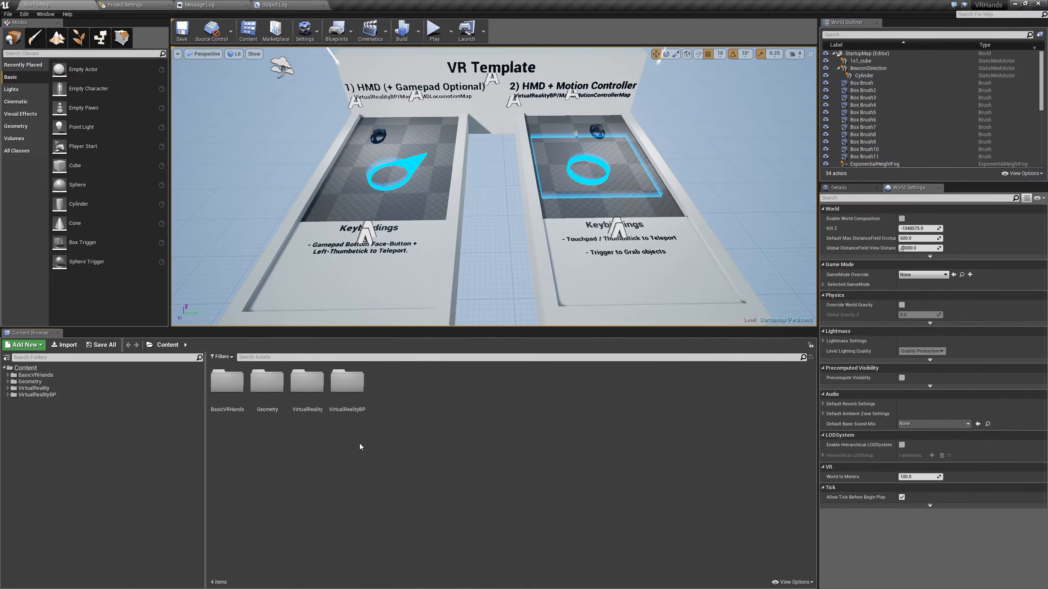
pyautogui.doubleClick(229, 397)
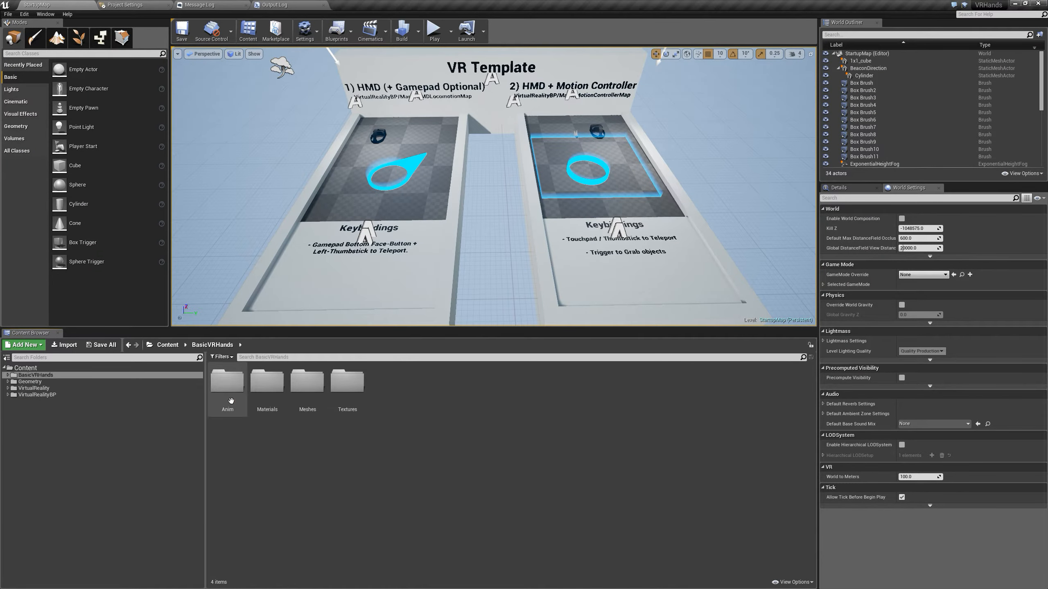
pyautogui.doubleClick(308, 388)
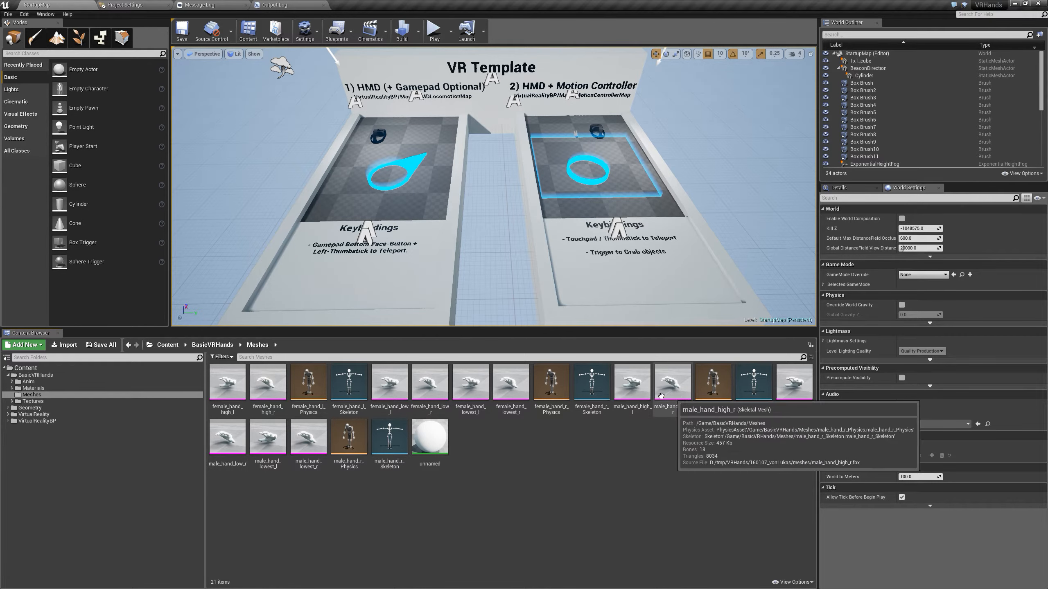
# Inspect the male_hand_high_r skeletal mesh in its editor, close that editor and return to the level
pyautogui.doubleClick(682, 385)
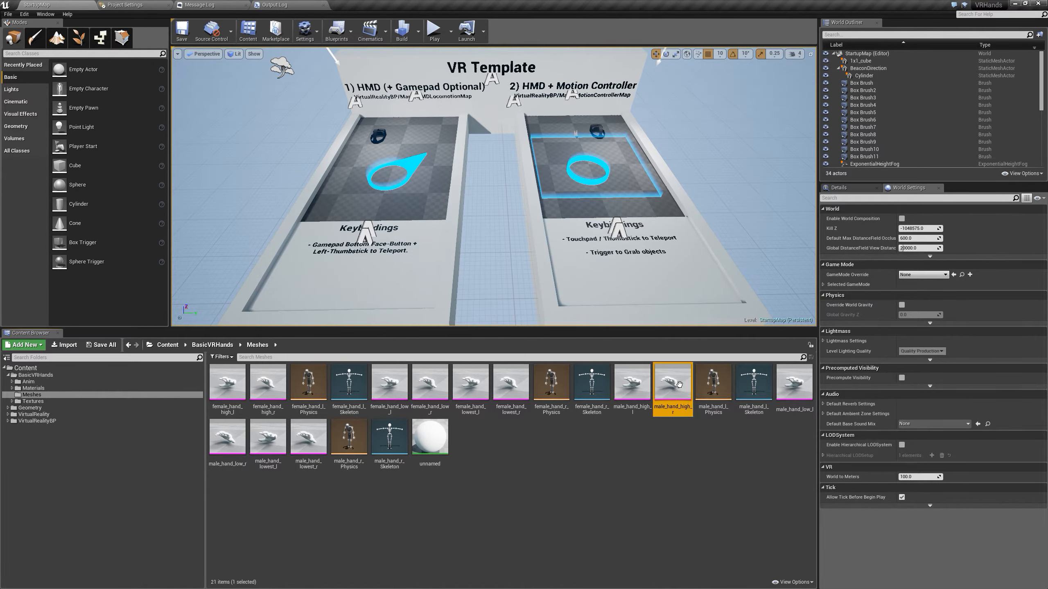
pyautogui.moveTo(681, 315)
pyautogui.mouseDown()
pyautogui.moveTo(681, 289)
pyautogui.moveTo(701, 351)
pyautogui.moveTo(697, 309)
pyautogui.moveTo(687, 305)
pyautogui.mouseUp()
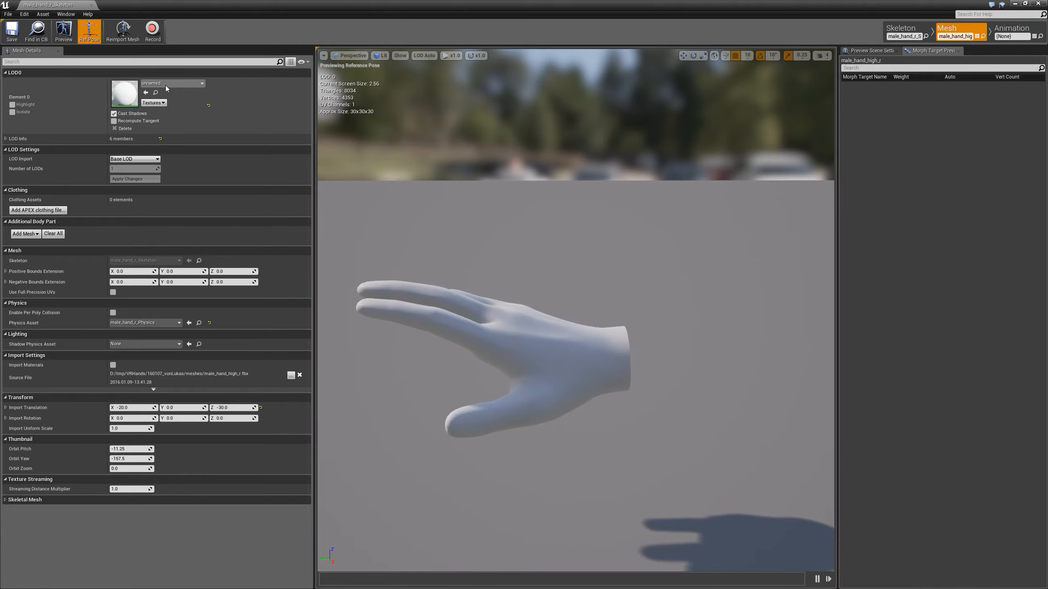
pyautogui.moveTo(48, 5); pyautogui.dragTo(366, 4)
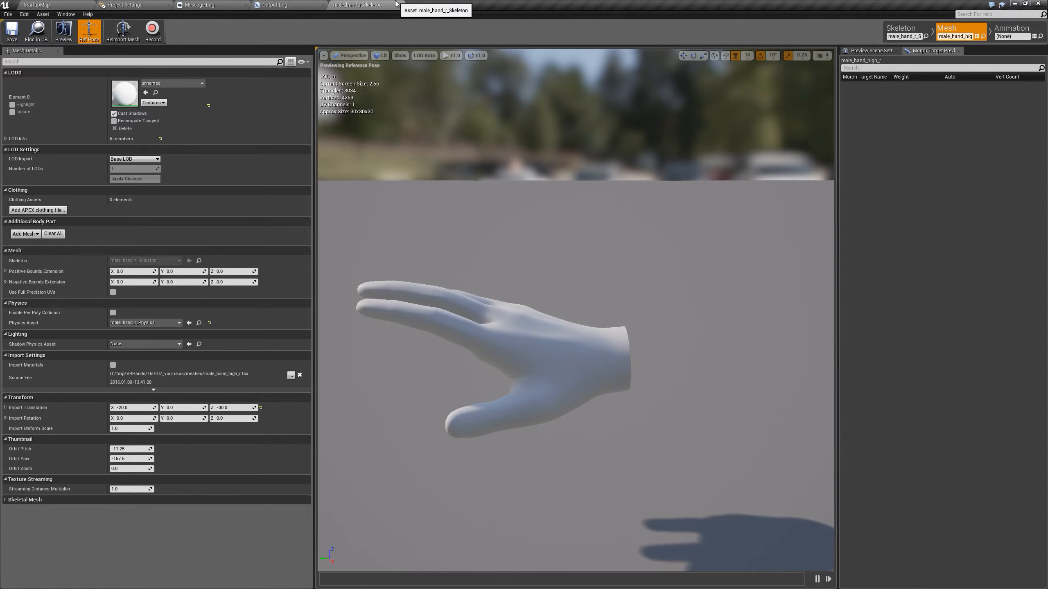
pyautogui.click(387, 4)
pyautogui.click(36, 5)
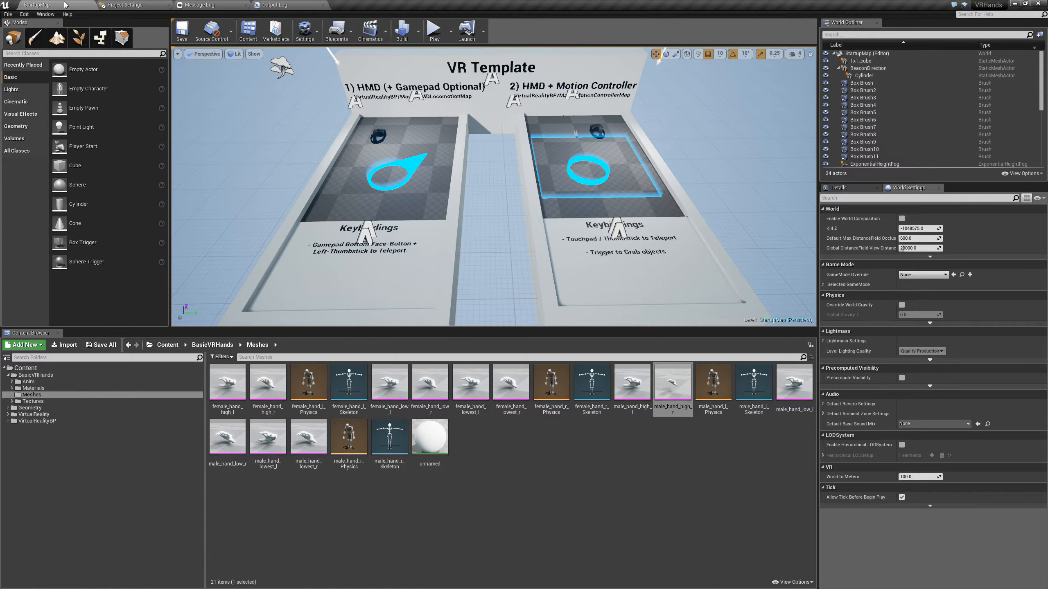
# Open the MotionControllerMap level from the VirtualRealityBP Maps folder
pyautogui.click(36, 421)
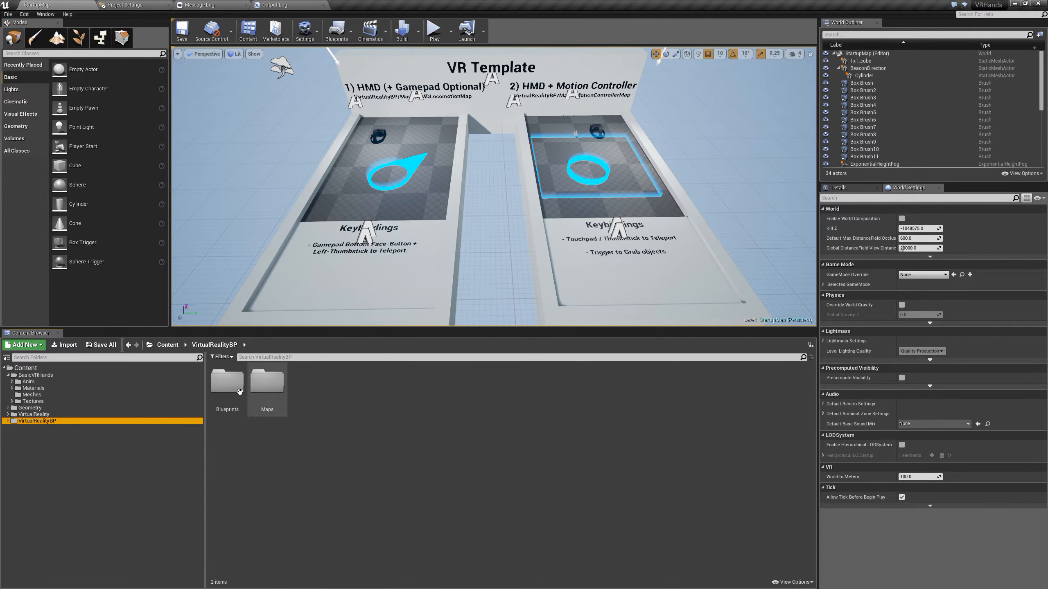
pyautogui.doubleClick(267, 380)
pyautogui.doubleClick(267, 382)
pyautogui.moveTo(714, 214); pyautogui.dragTo(685, 210, button='right')
pyautogui.press('w')
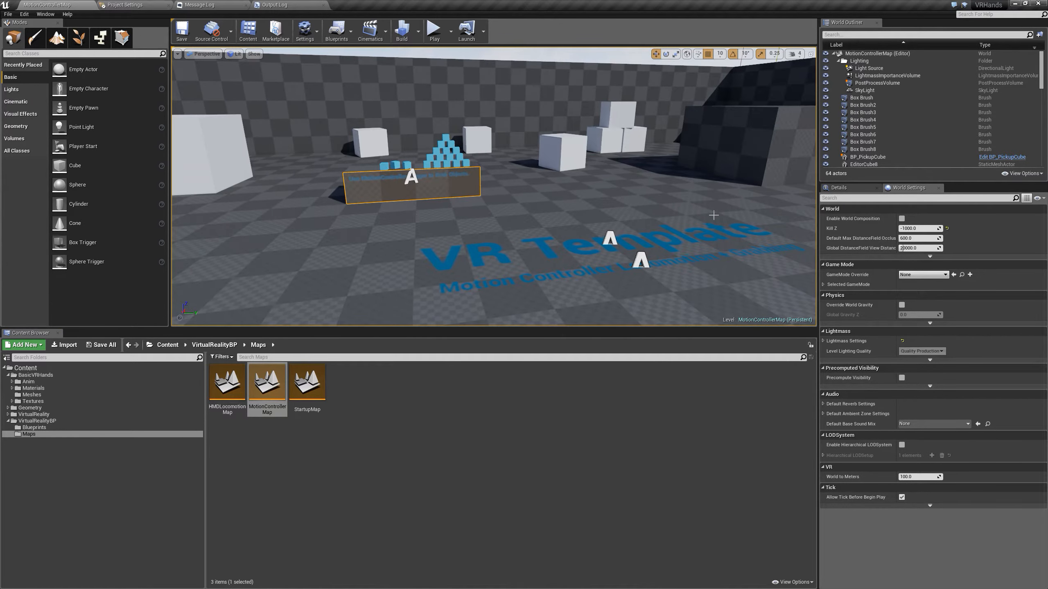
# Locate the VRPawn actor in the level and open its MotionControllerPawn blueprint from the Blueprints folder
pyautogui.moveTo(1041, 70); pyautogui.dragTo(1041, 148)
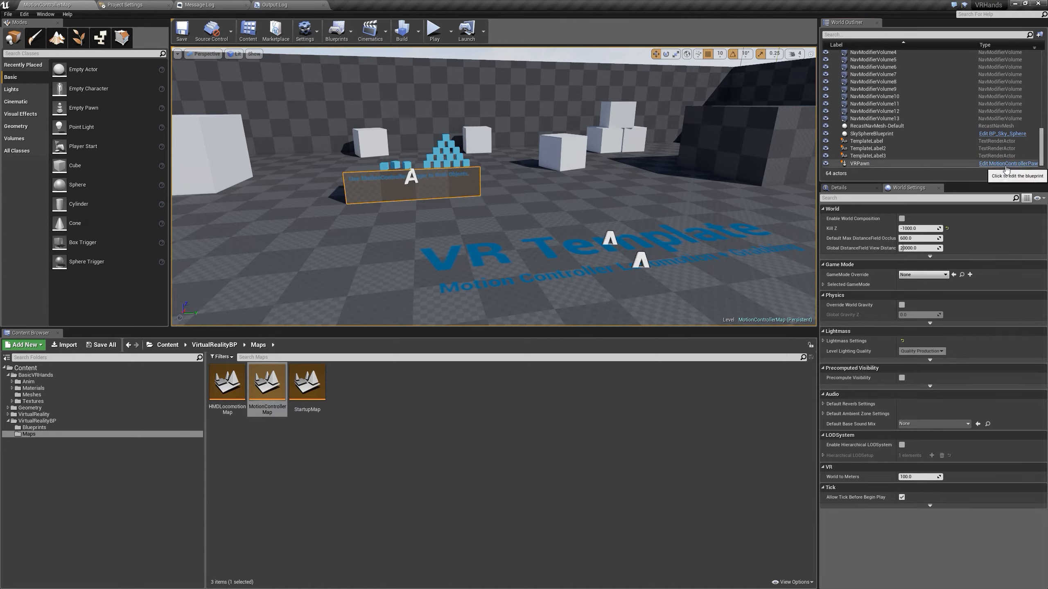
pyautogui.rightClick(854, 164)
pyautogui.click(899, 176)
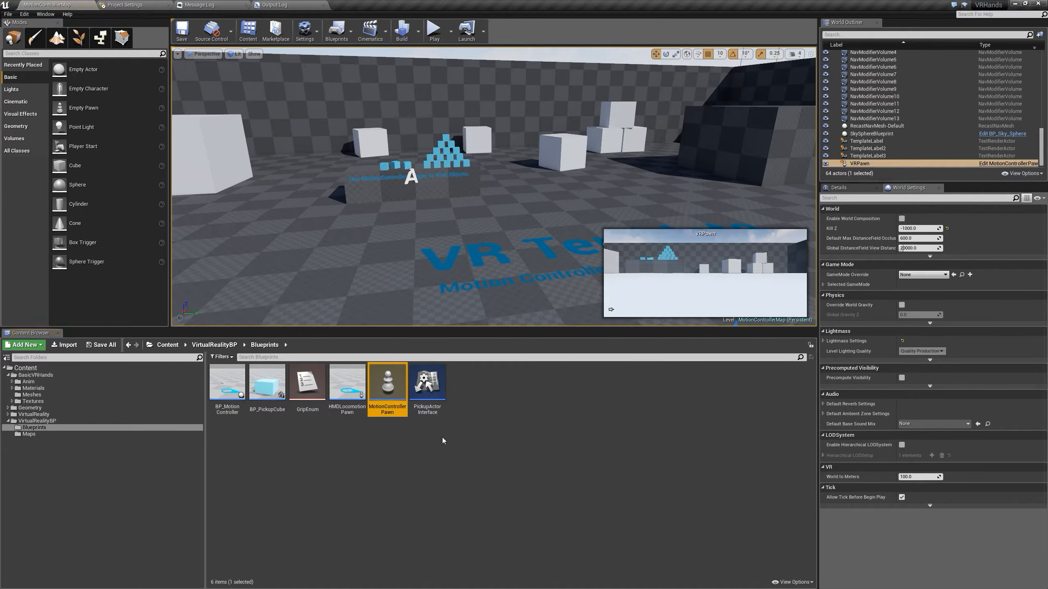
pyautogui.doubleClick(386, 393)
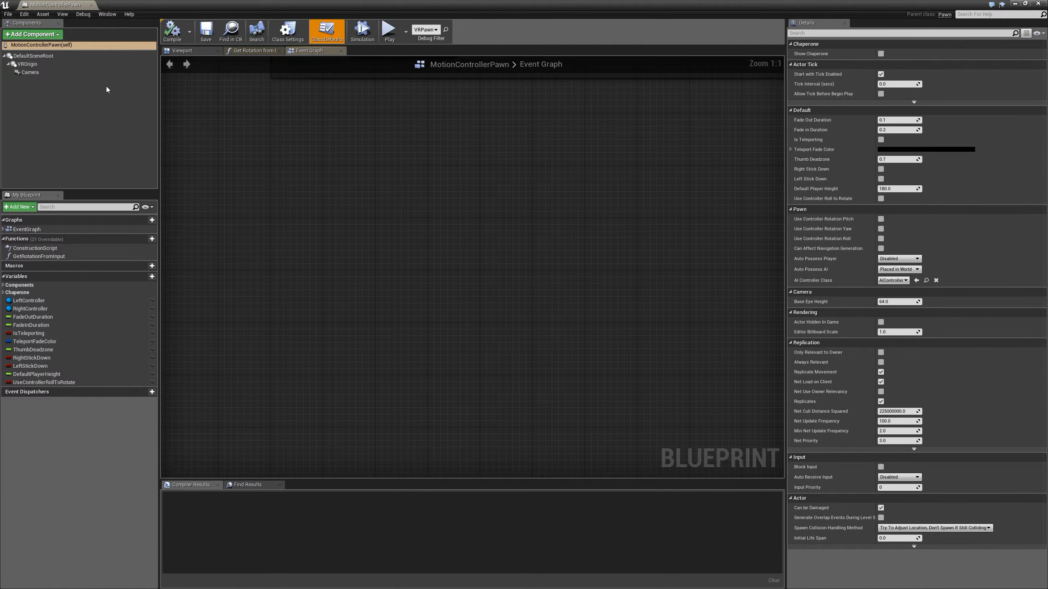
# Browse from the RightController variable's type to the BP_MotionController blueprint and open it
pyautogui.click(27, 308)
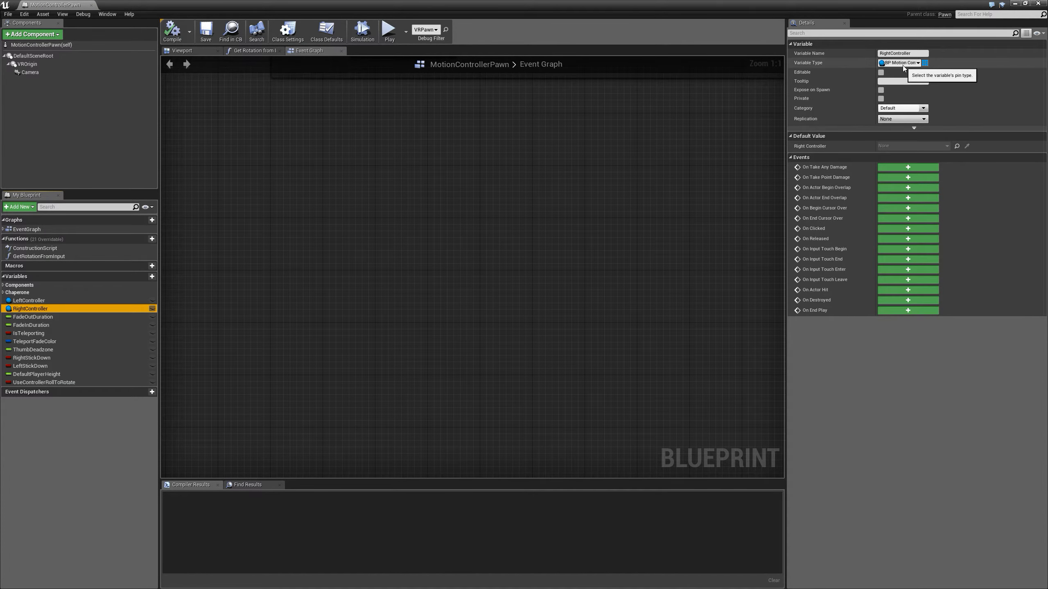
pyautogui.click(905, 63)
pyautogui.click(911, 62)
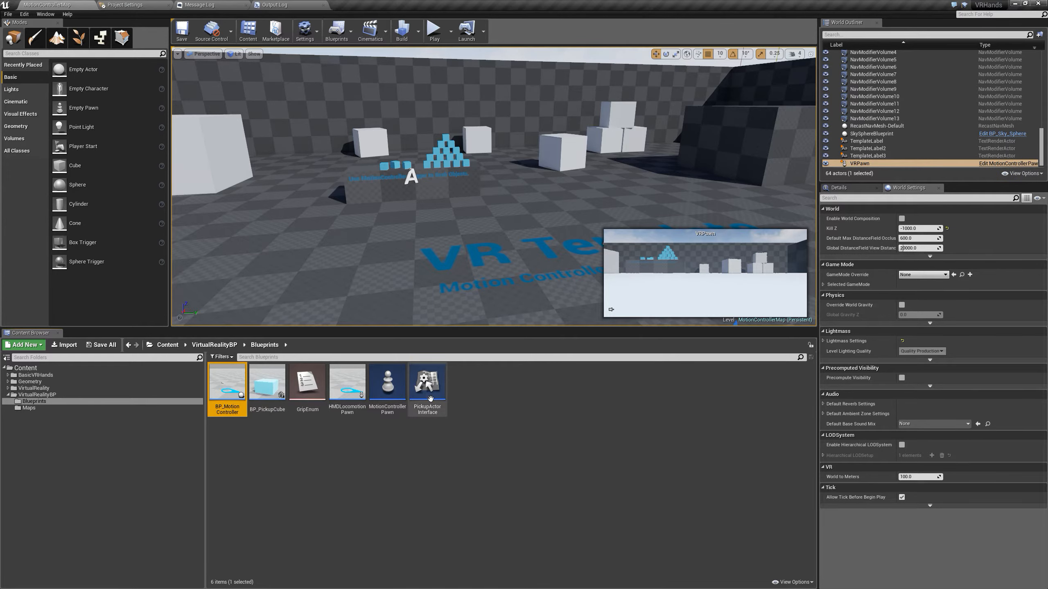
pyautogui.doubleClick(222, 398)
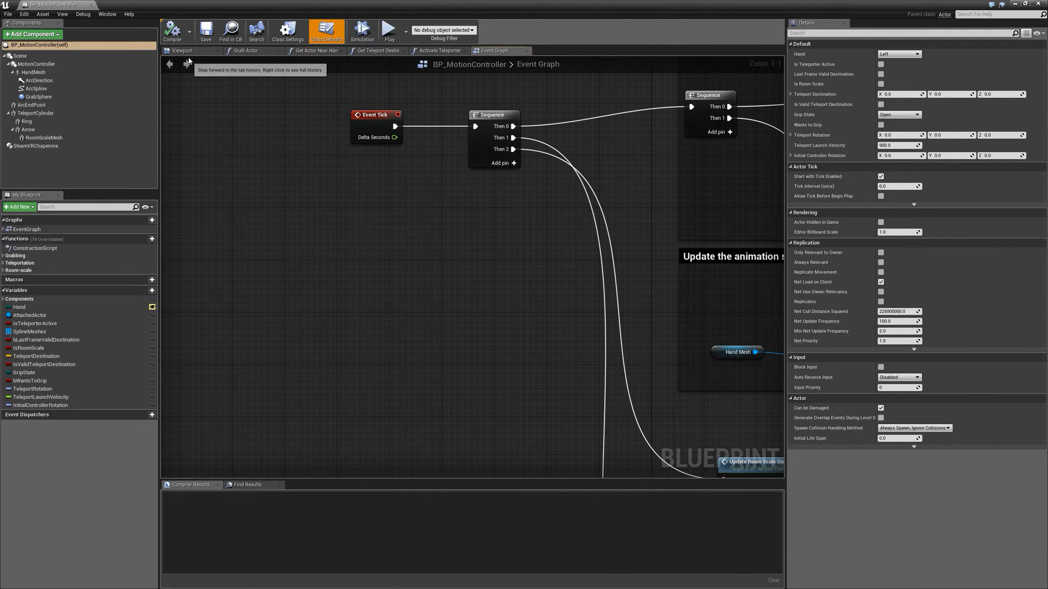
# Show the BP_MotionController viewport, dock the blueprint beside the level's tabs and select the HandMesh component
pyautogui.click(190, 51)
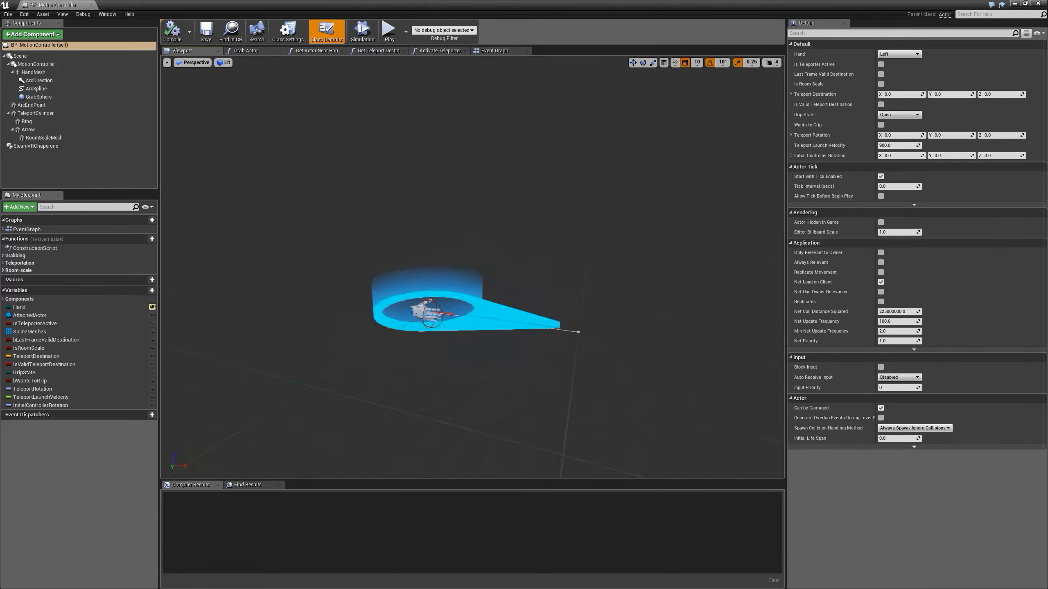
pyautogui.scroll(6, 400, 394)
pyautogui.moveTo(400, 394); pyautogui.dragTo(389, 419, button='right')
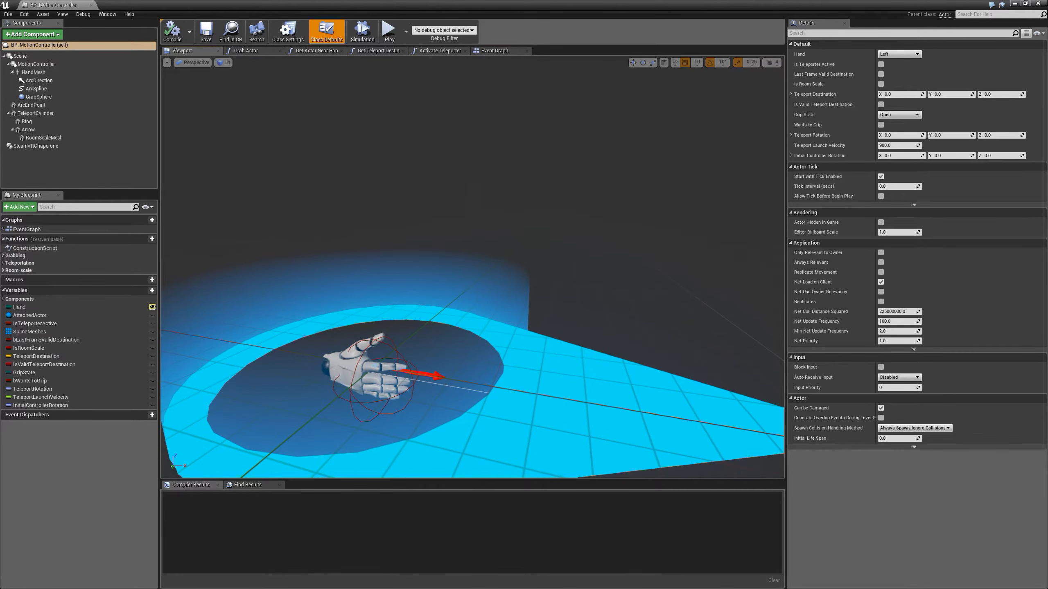
pyautogui.click(395, 354)
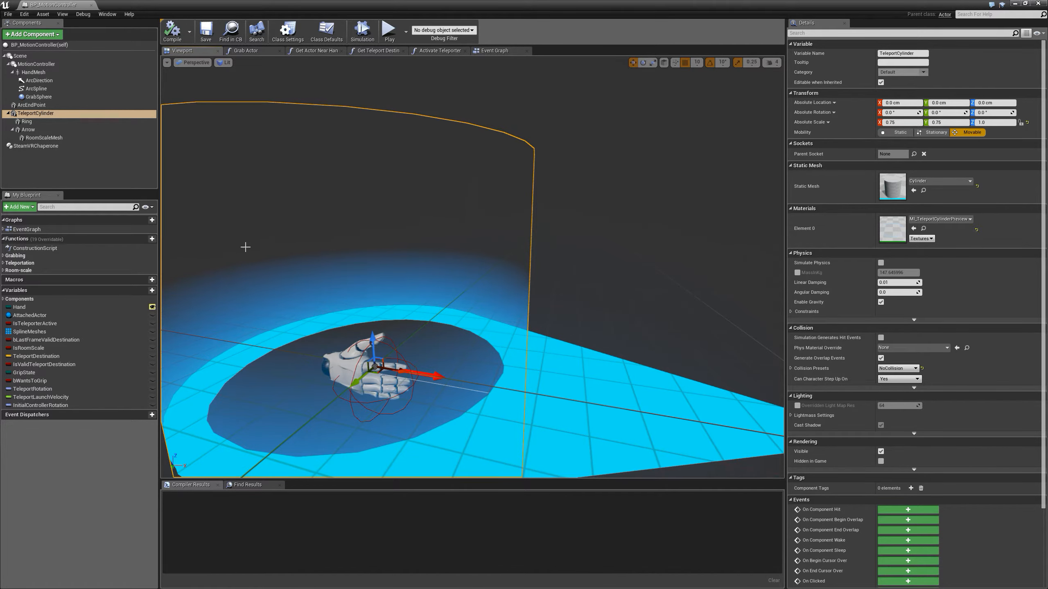
pyautogui.moveTo(46, 5); pyautogui.dragTo(353, 6)
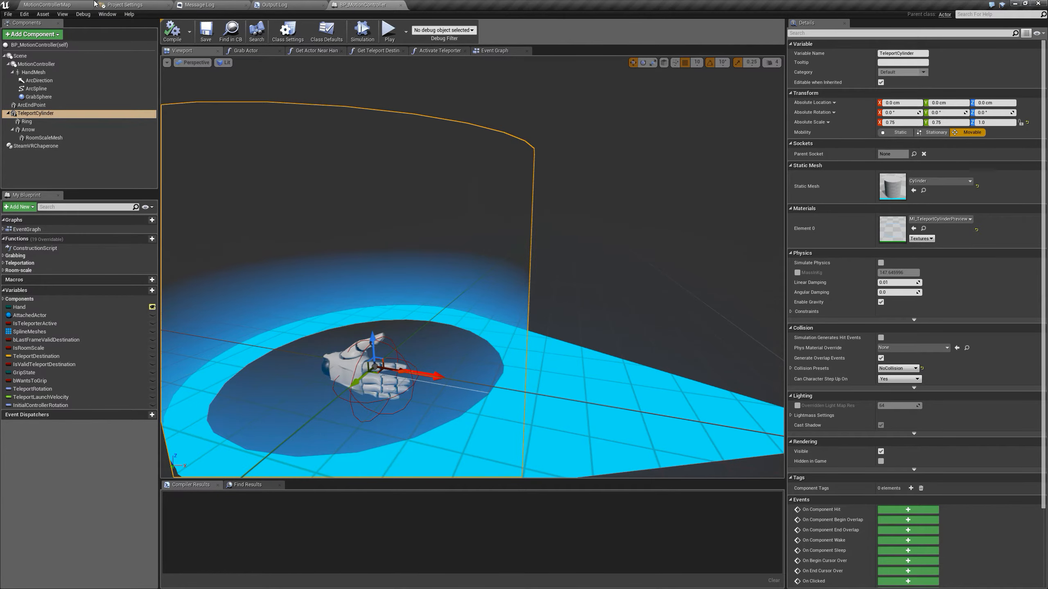
pyautogui.click(34, 72)
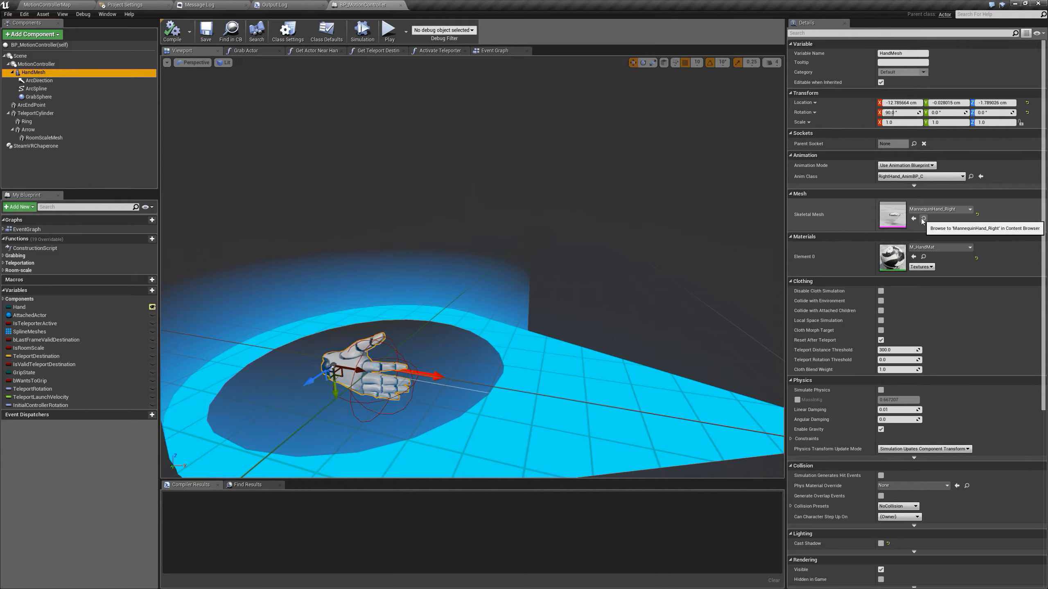
# Set the HandMesh component's skeletal mesh to male_hand_high_r
pyautogui.click(944, 209)
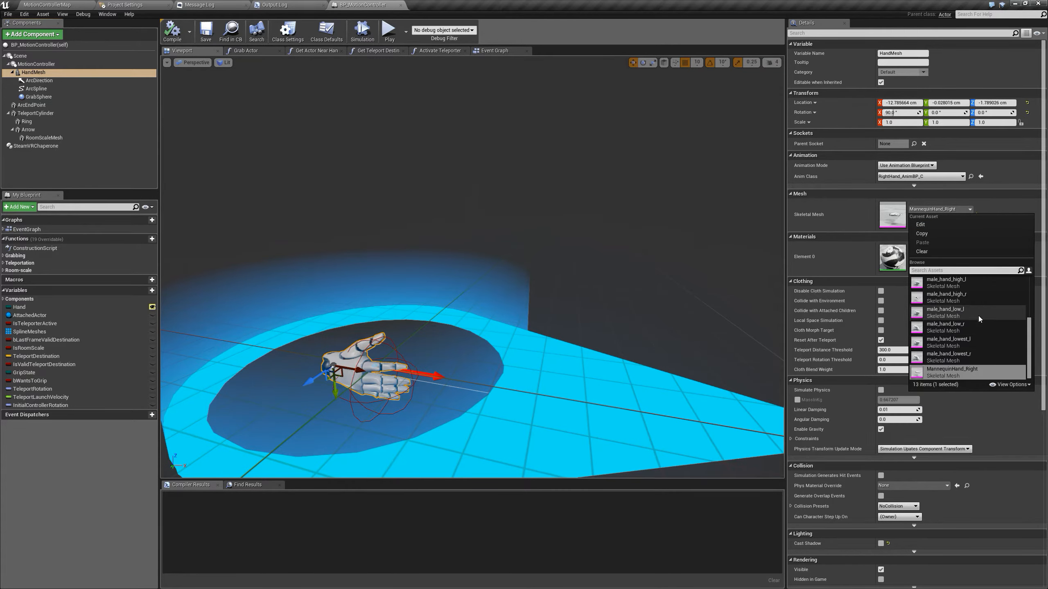
pyautogui.click(963, 296)
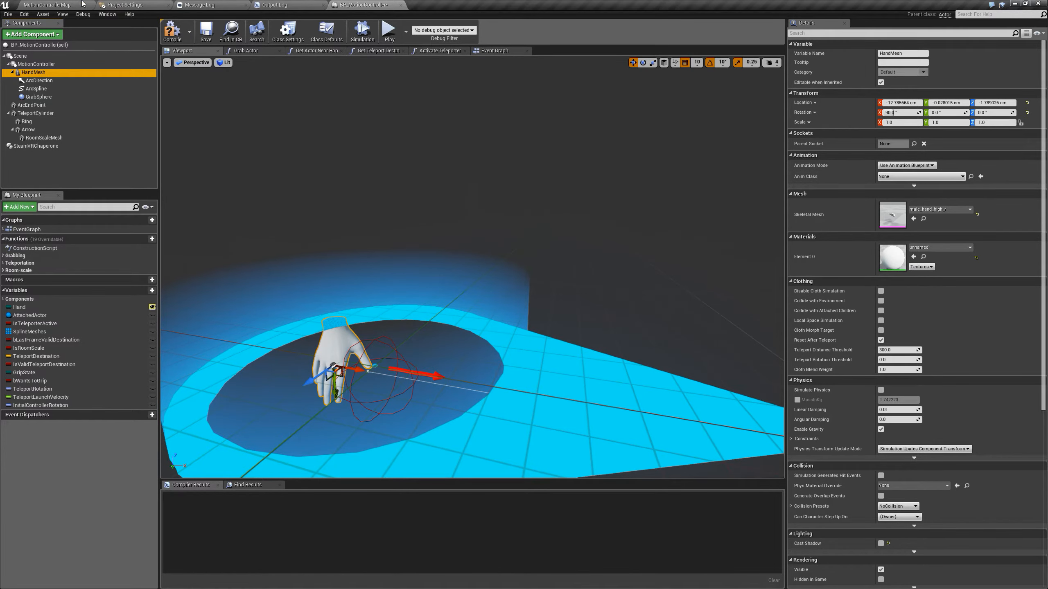
# Return to the level, browse to the VirtualReality Mannequin Animations folder and open the RightHand_AnimBP animation blueprint
pyautogui.click(82, 3)
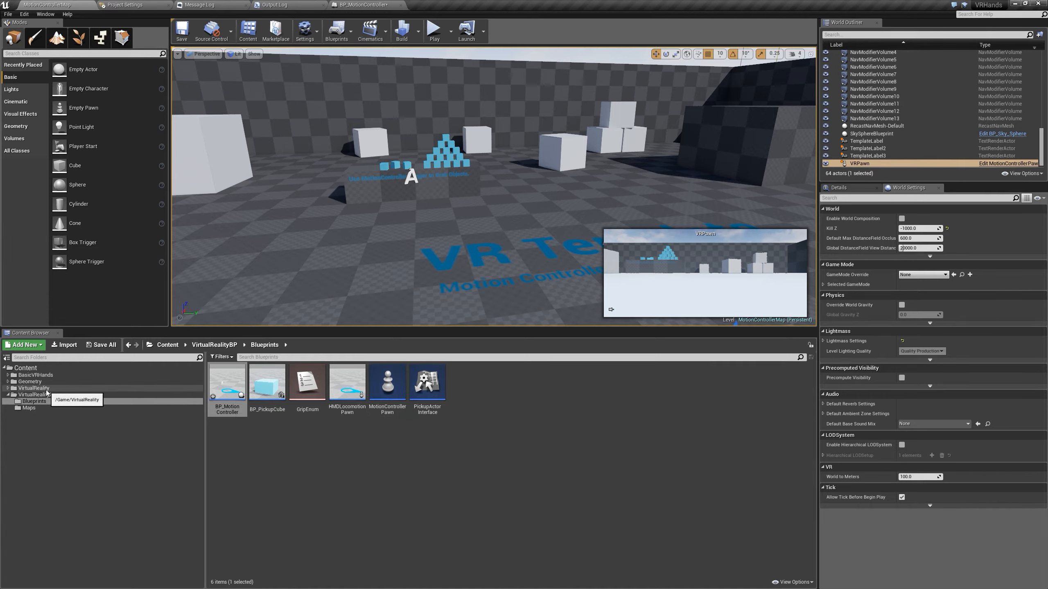
pyautogui.click(30, 396)
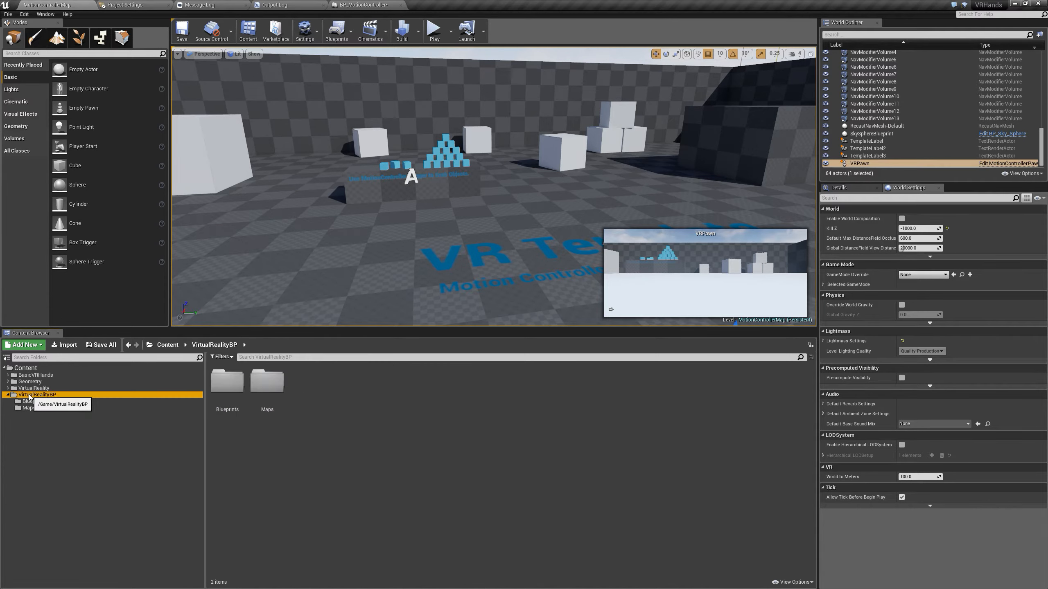
pyautogui.click(32, 388)
pyautogui.click(304, 401)
pyautogui.doubleClick(304, 401)
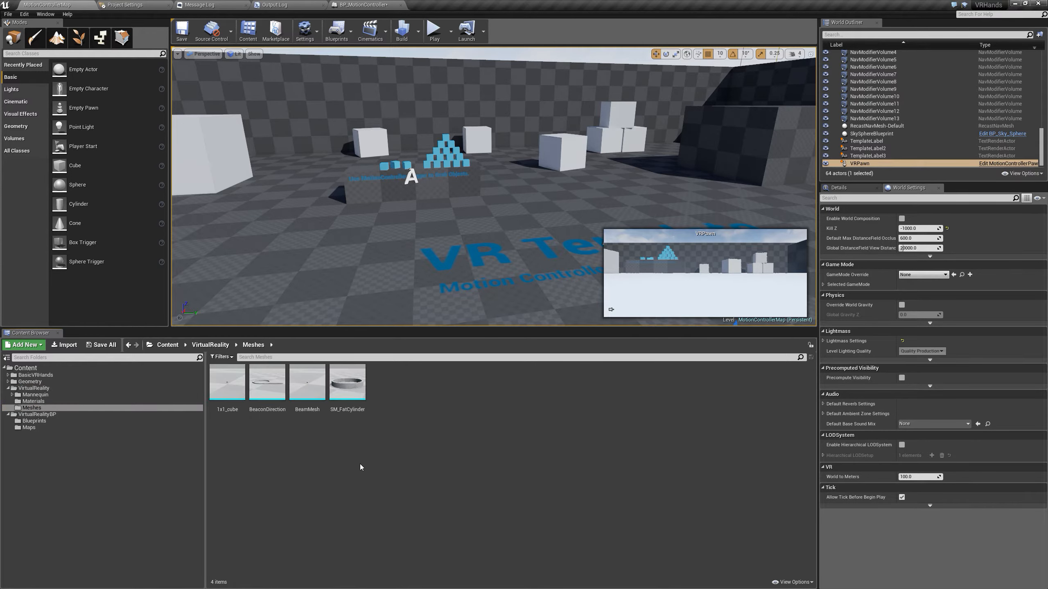
pyautogui.click(48, 396)
pyautogui.doubleClick(227, 382)
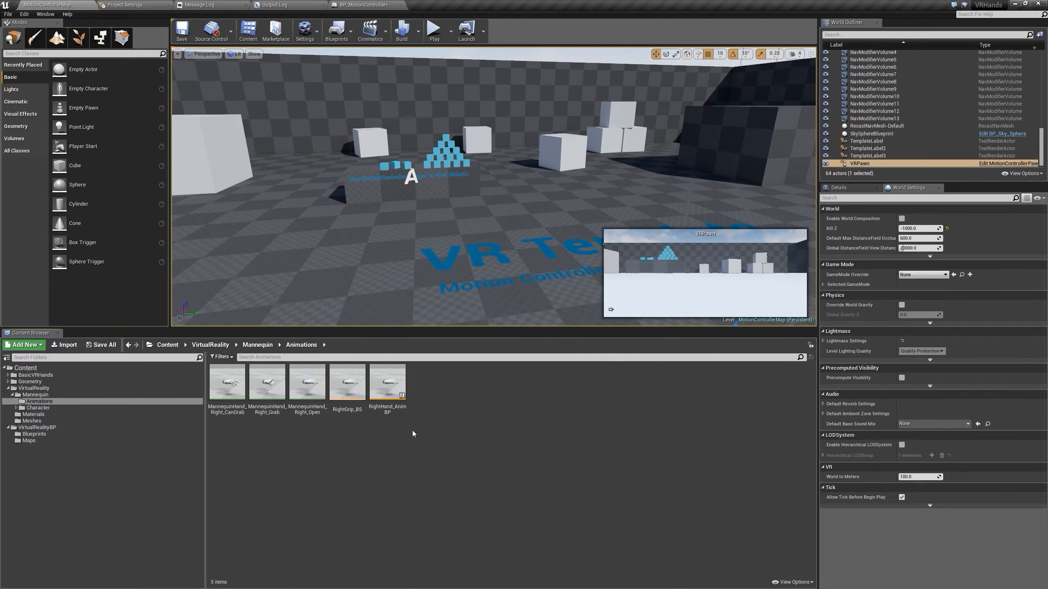
pyautogui.moveTo(392, 396)
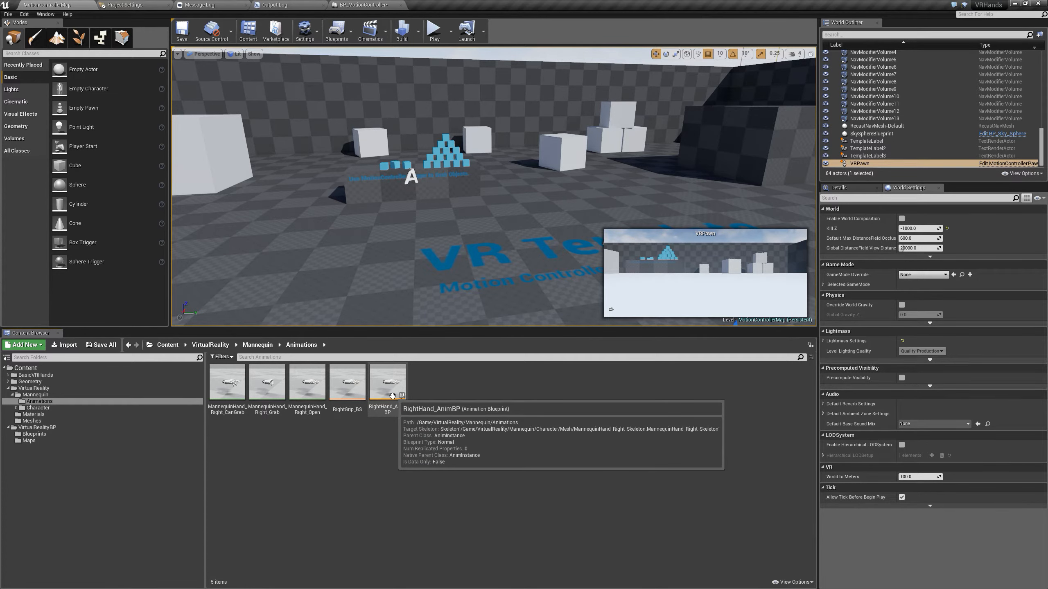
pyautogui.doubleClick(392, 396)
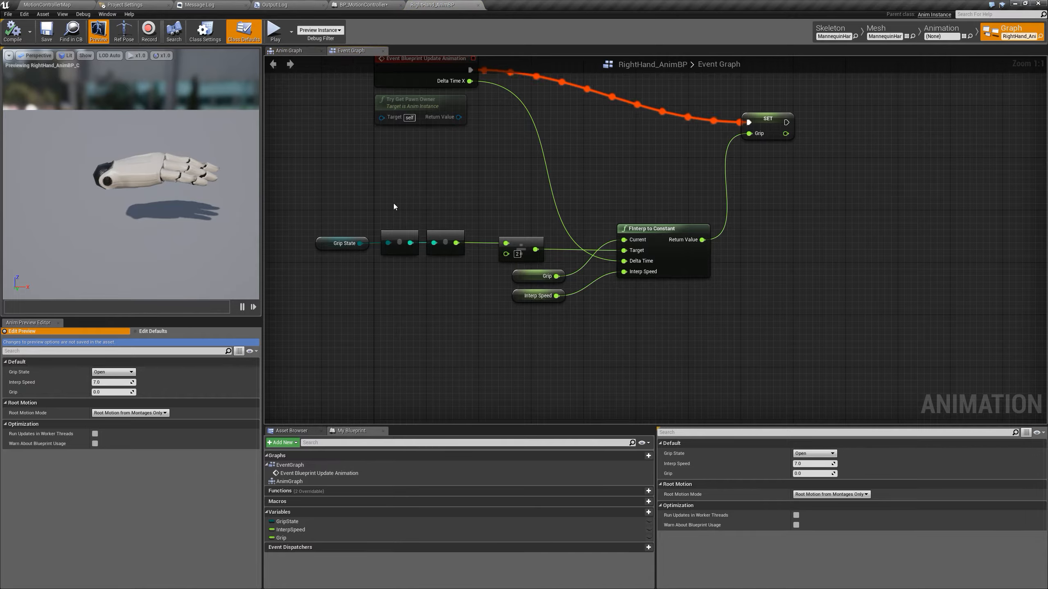
# Examine the node setup in RightHand_AnimBP's Event Graph and its Anim Graph
pyautogui.moveTo(392, 204); pyautogui.dragTo(412, 307, button='right')
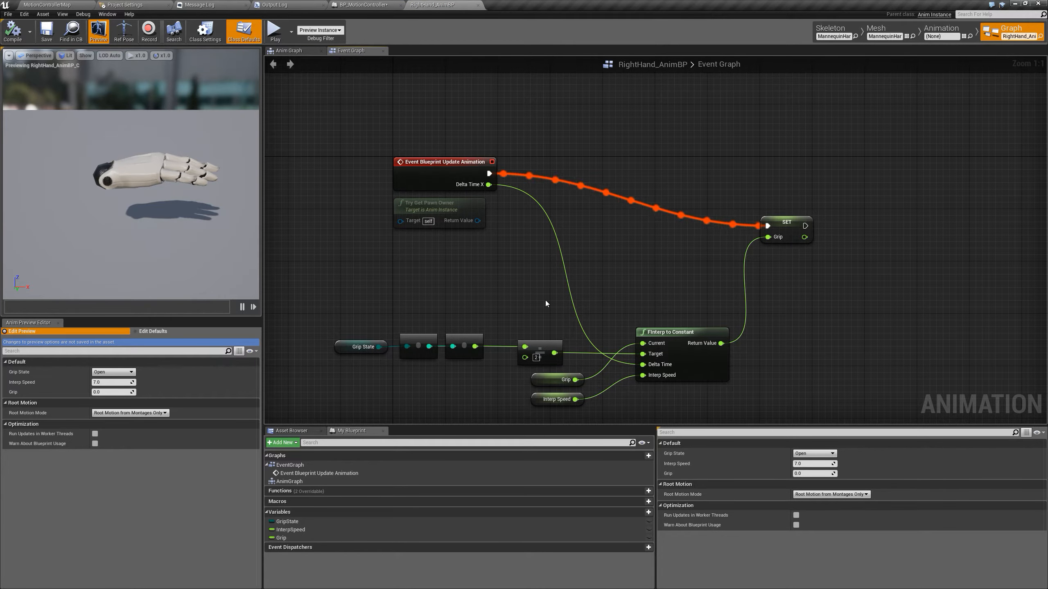
pyautogui.moveTo(628, 301); pyautogui.dragTo(594, 276, button='right')
pyautogui.click(310, 50)
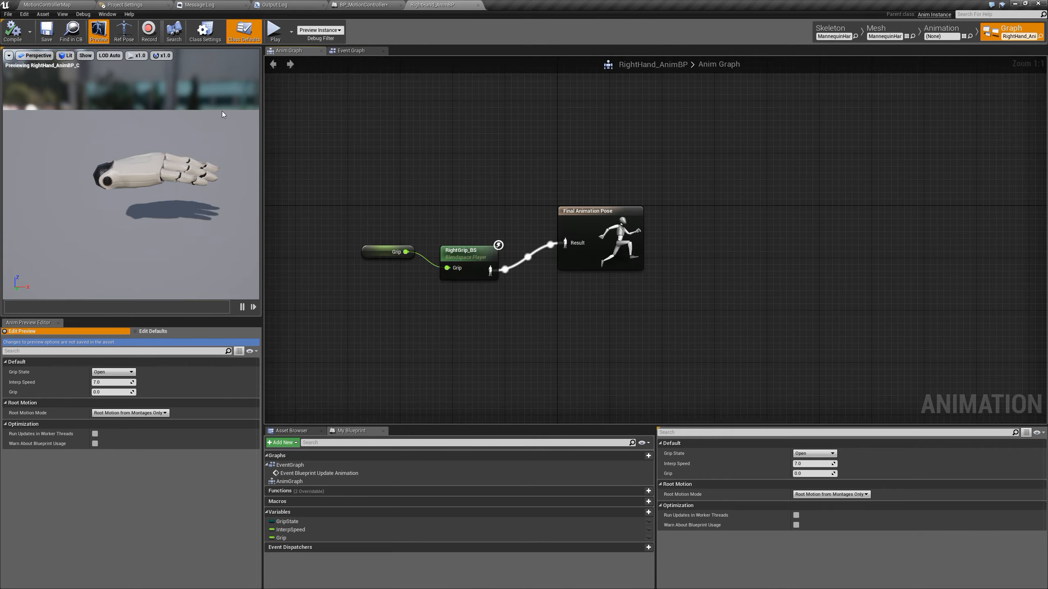
# Create an Animation Blueprint in the BasicVRHands Anim folder with male_hand_r_Skeleton as its target skeleton
pyautogui.click(48, 4)
pyautogui.click(46, 377)
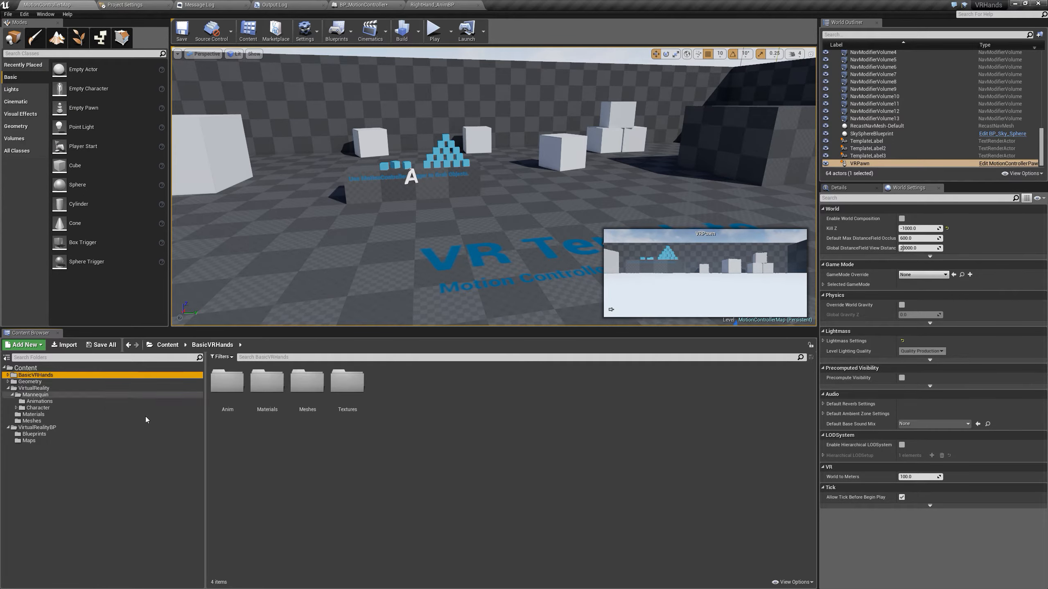
pyautogui.doubleClick(238, 401)
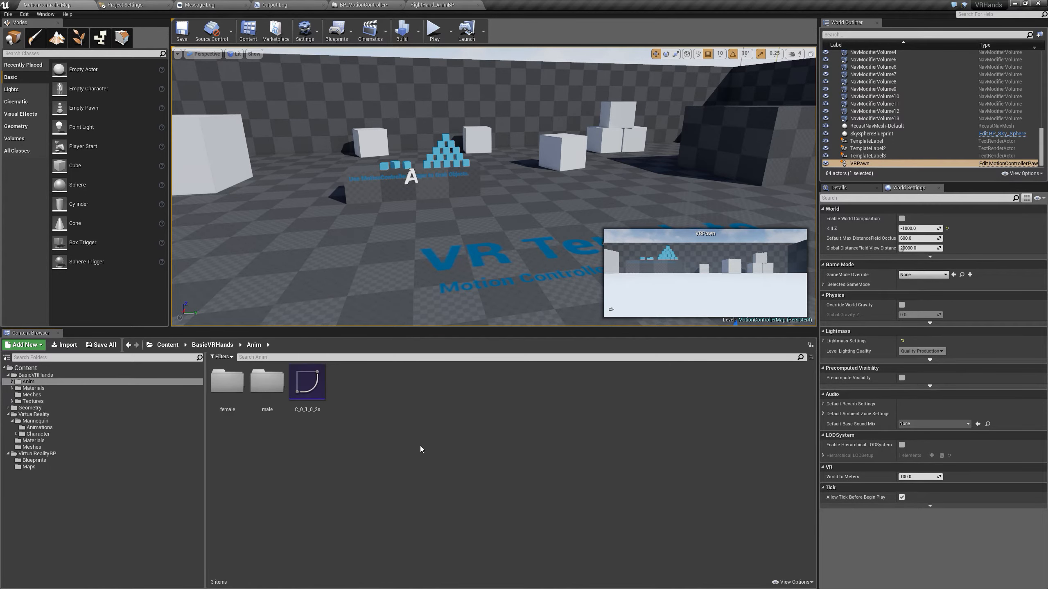
pyautogui.rightClick(390, 402)
pyautogui.moveTo(453, 397)
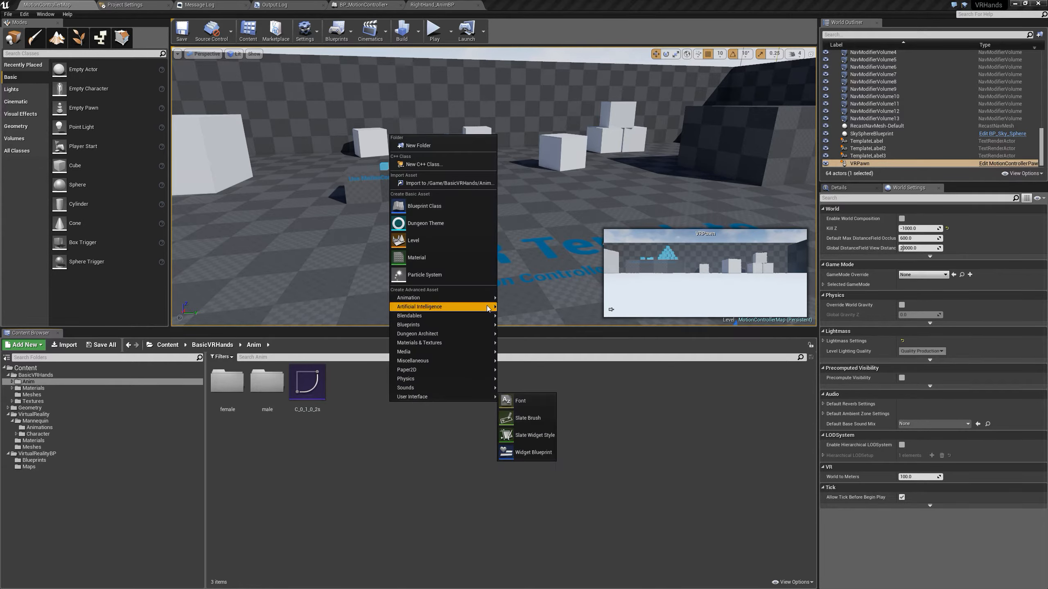
pyautogui.moveTo(475, 299)
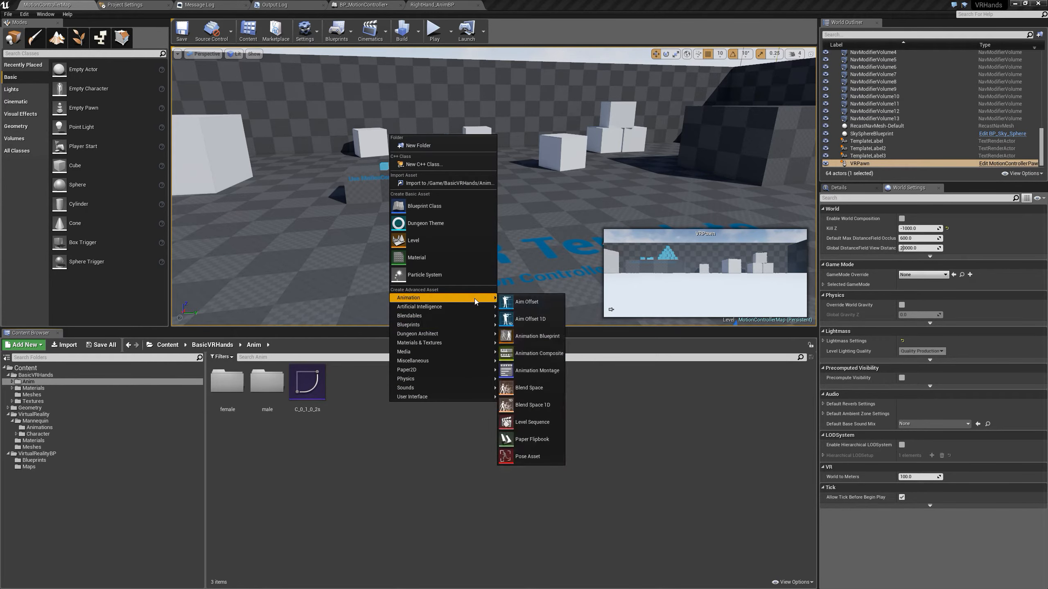
pyautogui.click(548, 342)
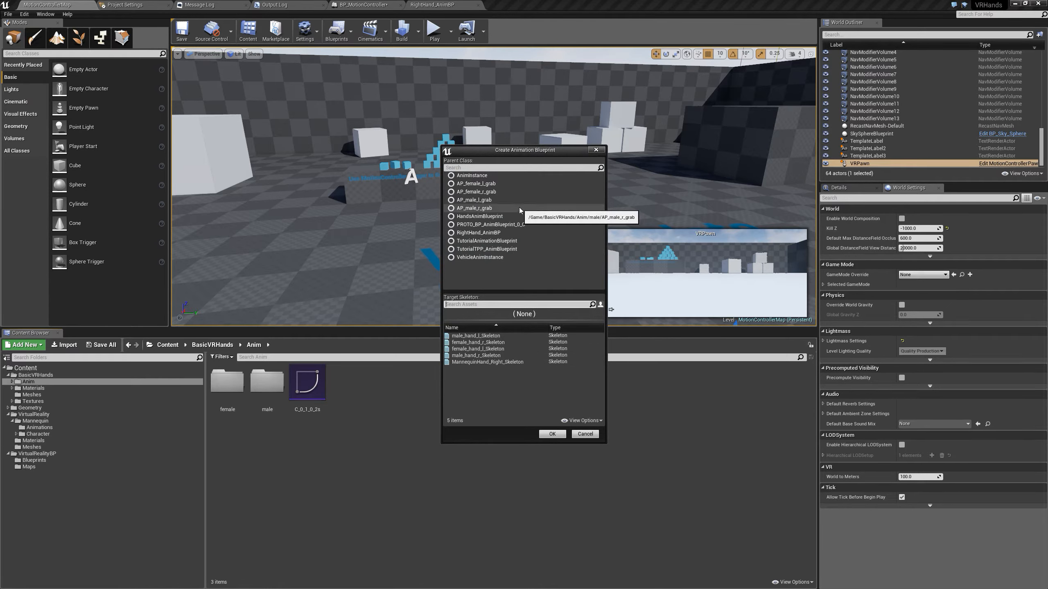
pyautogui.click(505, 315)
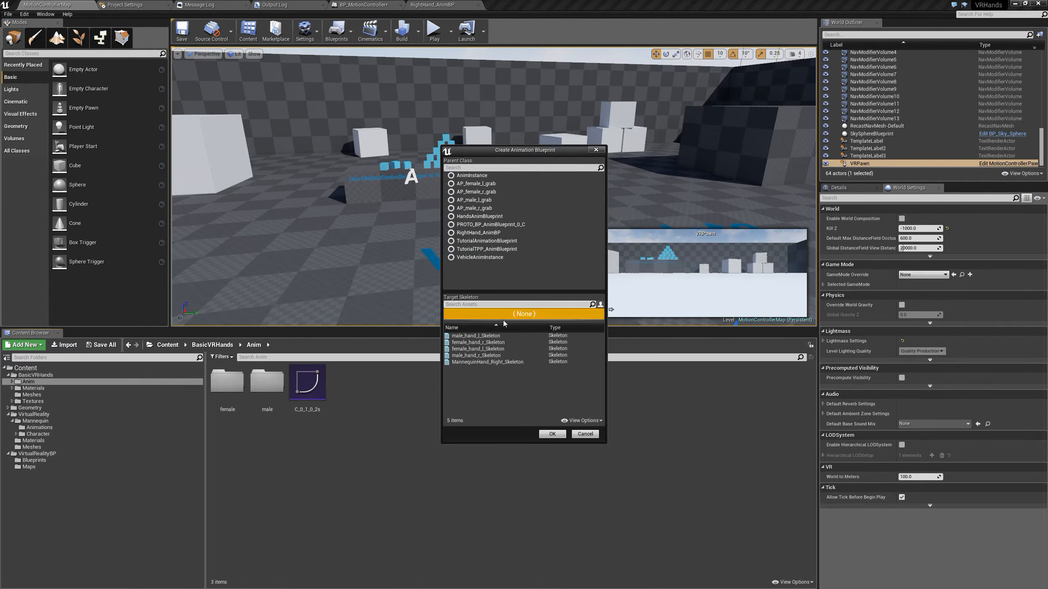
pyautogui.click(519, 355)
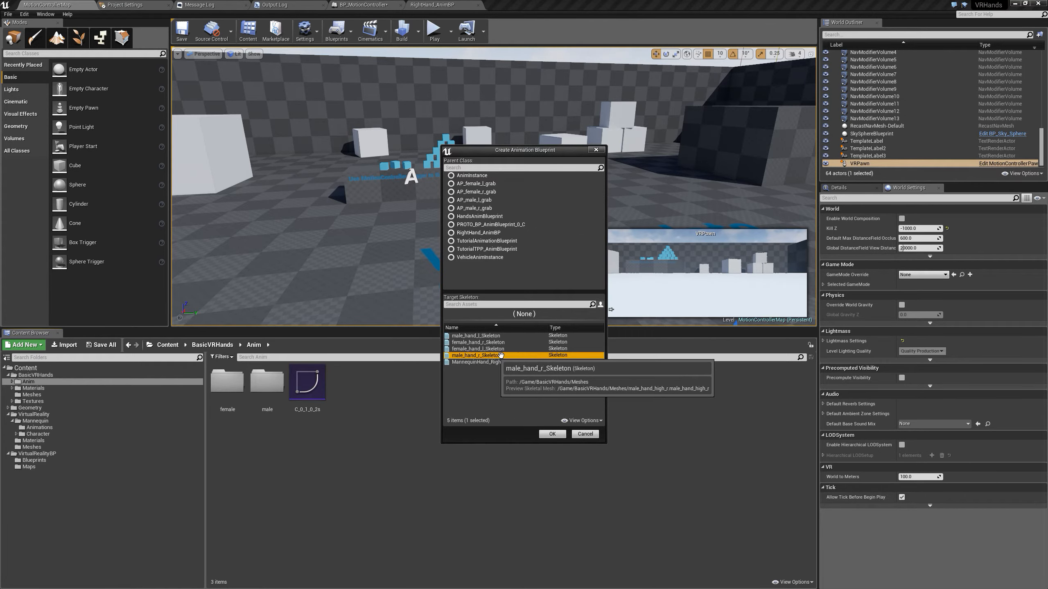
pyautogui.click(553, 435)
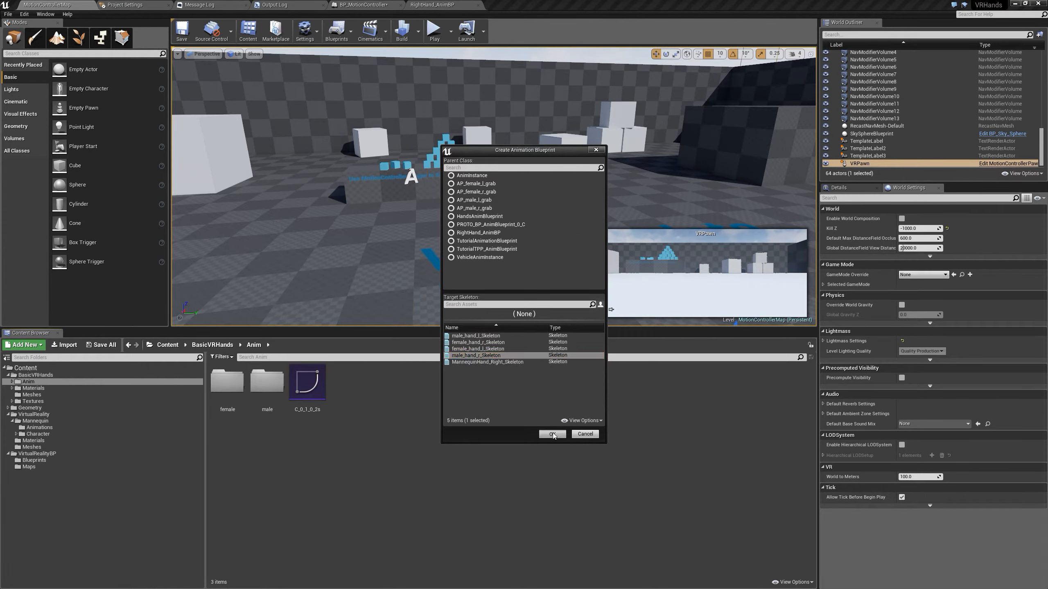
# Name the new animation blueprint AP_BHVR_UET and open its Event Graph
pyautogui.write('A')
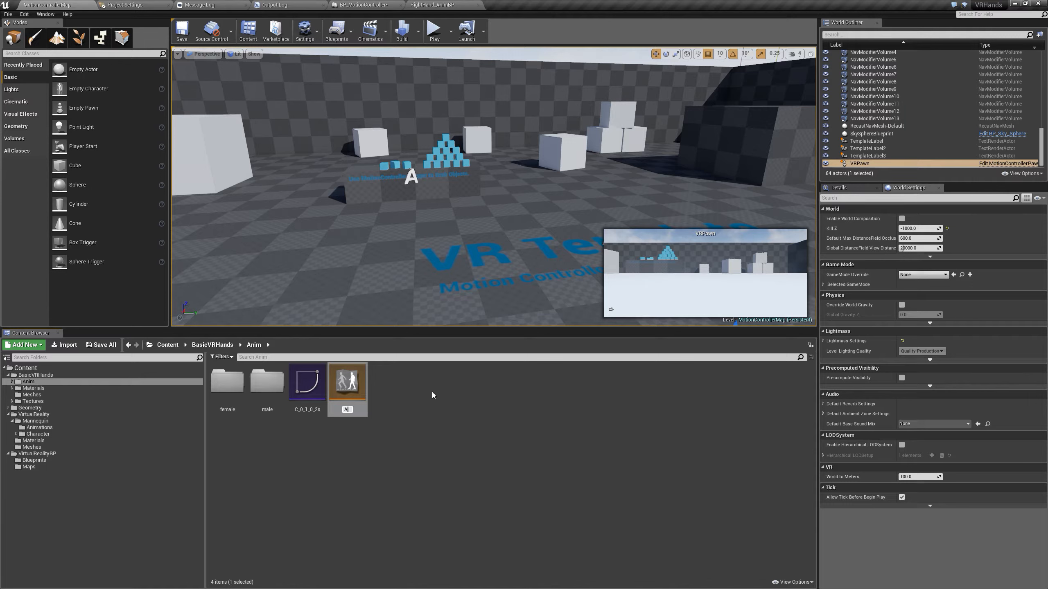
pyautogui.write('P_BHVR_UET')
pyautogui.press('Return')
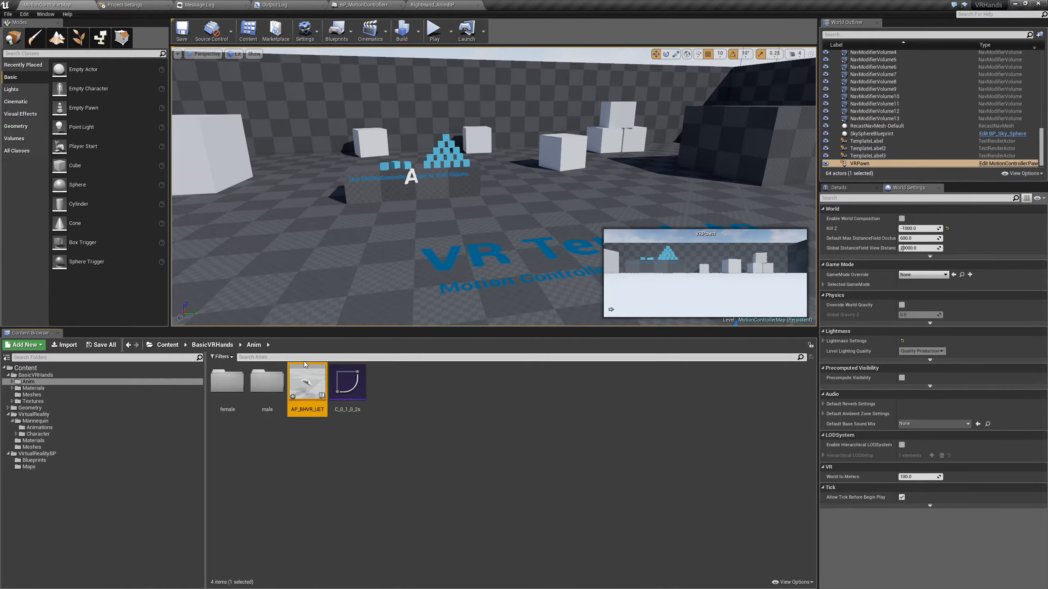
pyautogui.doubleClick(297, 390)
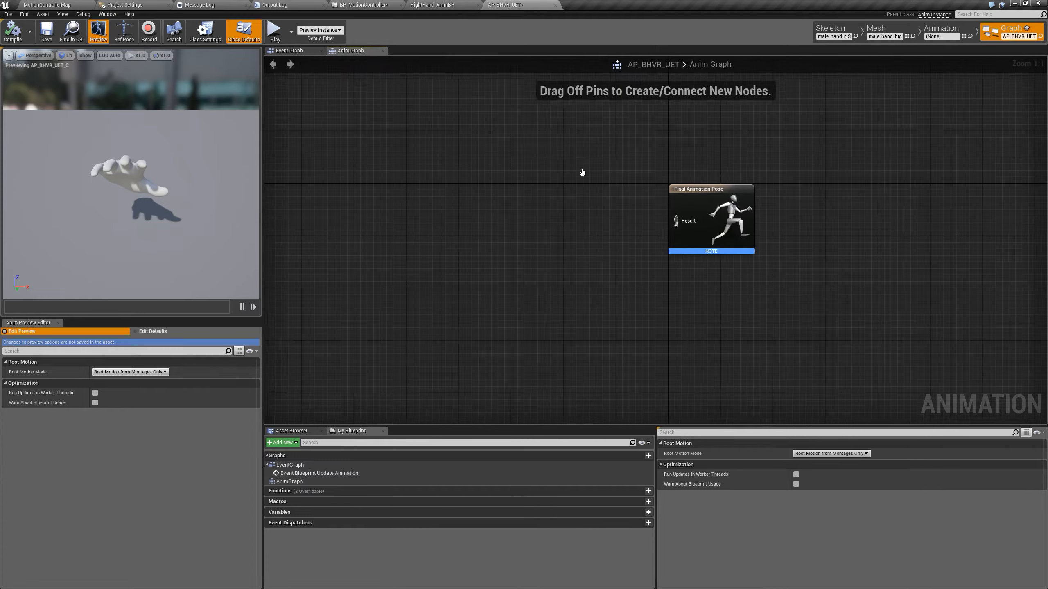
pyautogui.click(281, 52)
# Copy the Grip State conversion, FInterp to Constant, Grip, Interp Speed and SET Grip nodes from RightHand_AnimBP's Event Graph
pyautogui.click(432, 4)
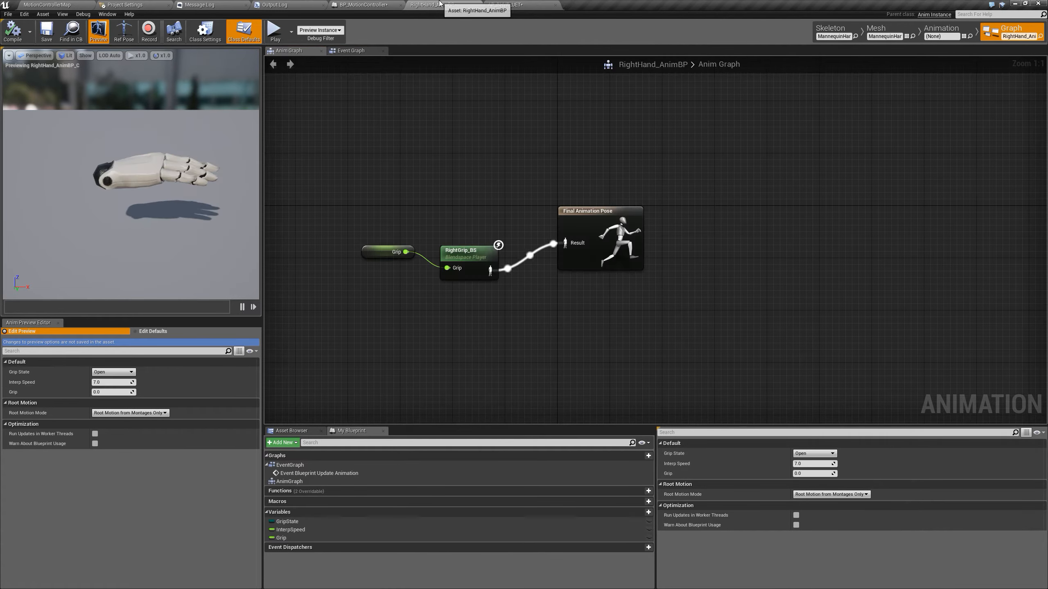
pyautogui.click(351, 51)
pyautogui.moveTo(301, 227); pyautogui.dragTo(275, 204)
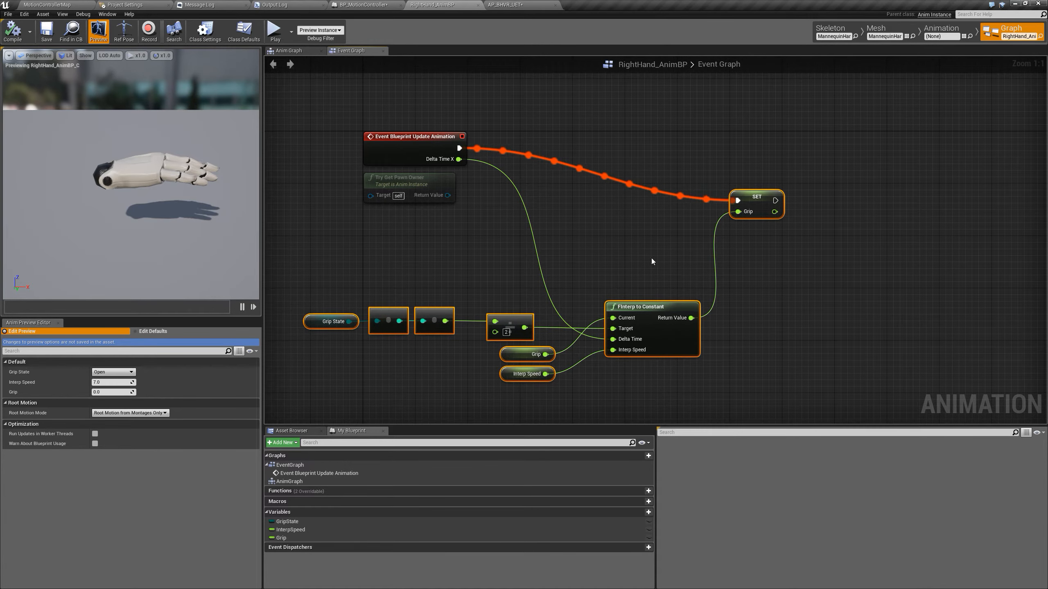
pyautogui.rightClick(761, 193)
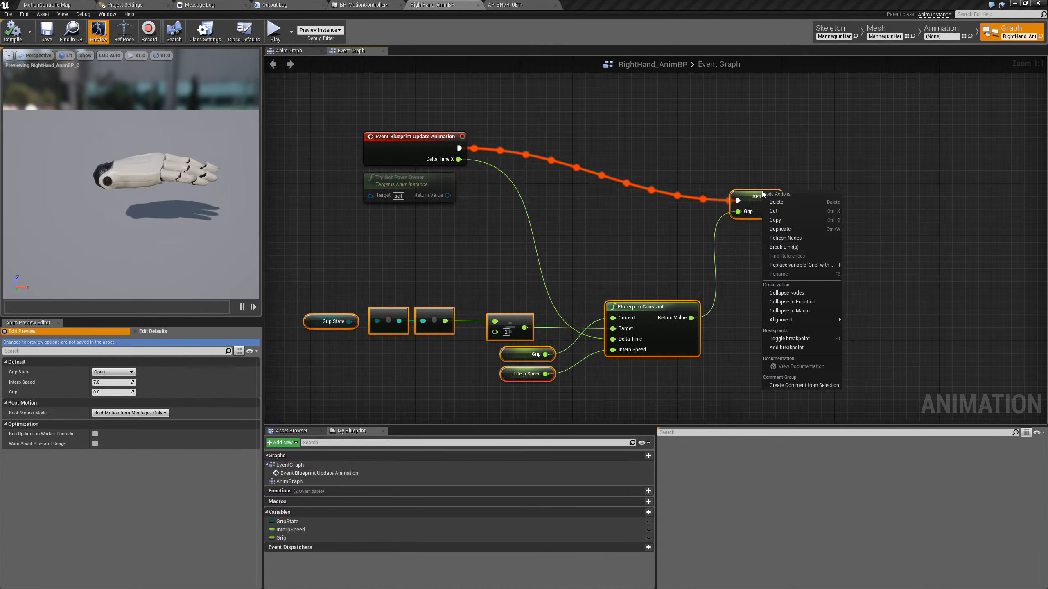
pyautogui.click(774, 220)
# Paste the copied grip nodes into AP_BHVR_UET's Event Graph beside the Event Blueprint Update Animation node
pyautogui.click(492, 4)
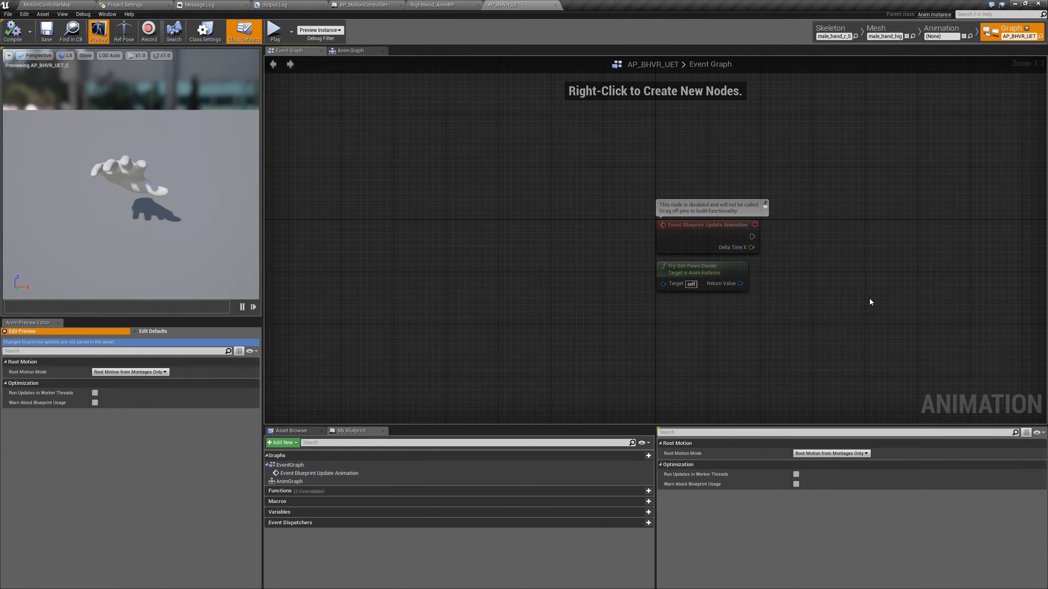
pyautogui.moveTo(870, 302); pyautogui.dragTo(506, 200, button='right')
pyautogui.rightClick(504, 200)
pyautogui.click(442, 198)
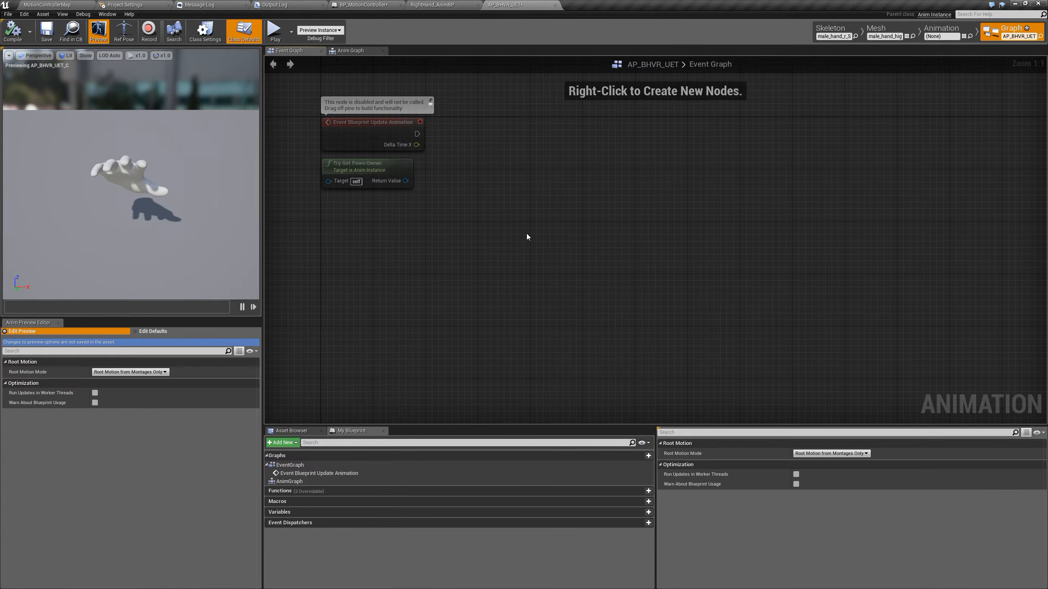
pyautogui.hotkey('ctrl', 'v')
pyautogui.click(539, 166)
pyautogui.moveTo(538, 166); pyautogui.dragTo(503, 181, button='right')
# Connect the update event's execution output to SET Grip and Delta Time X to the FInterp to Constant node's Delta Time
pyautogui.moveTo(381, 148); pyautogui.dragTo(744, 147)
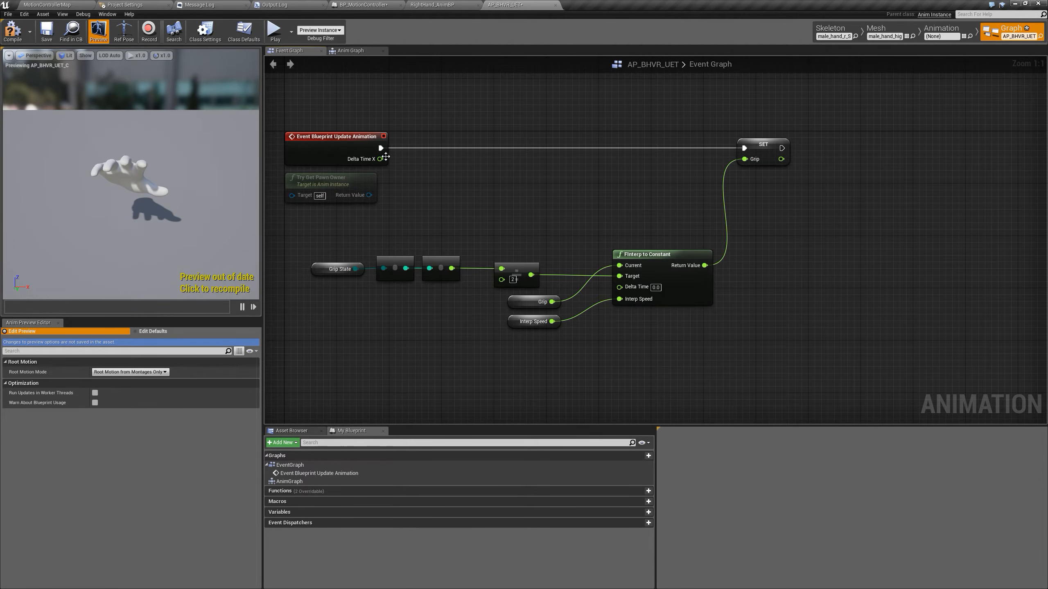
pyautogui.moveTo(380, 158); pyautogui.dragTo(638, 289)
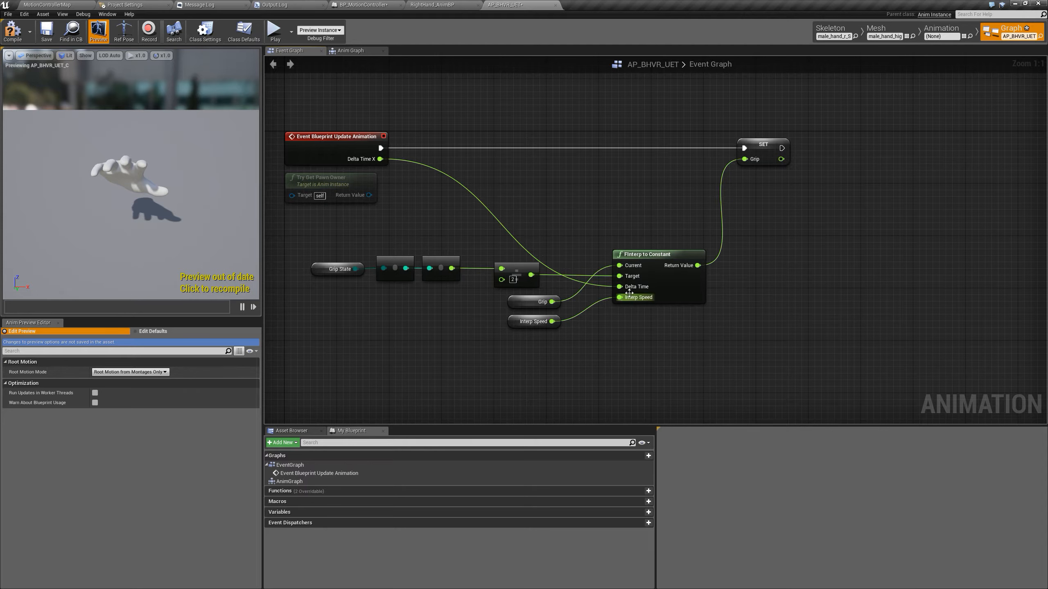
# Create the GripState, Grip and InterpSpeed variables from the pasted nodes, compile the blueprint and select the Grip State node
pyautogui.rightClick(324, 269)
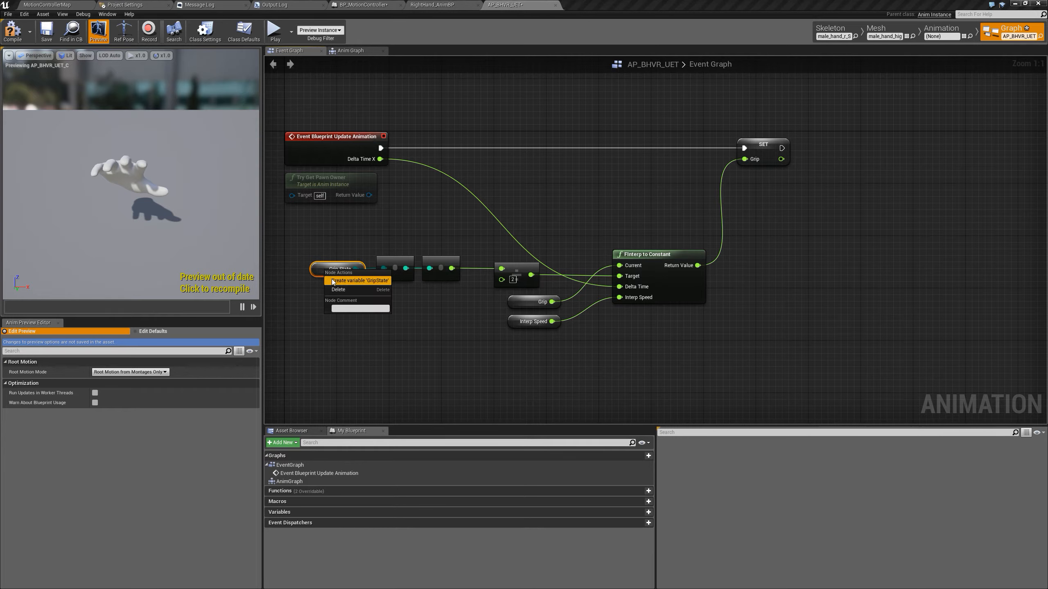
pyautogui.click(358, 281)
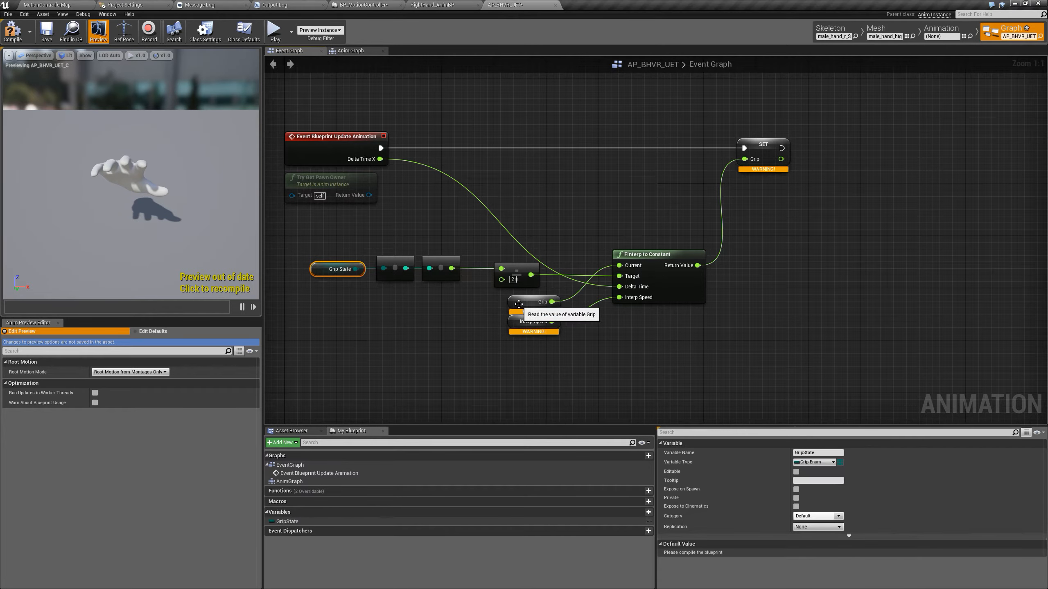
pyautogui.rightClick(519, 307)
pyautogui.click(535, 316)
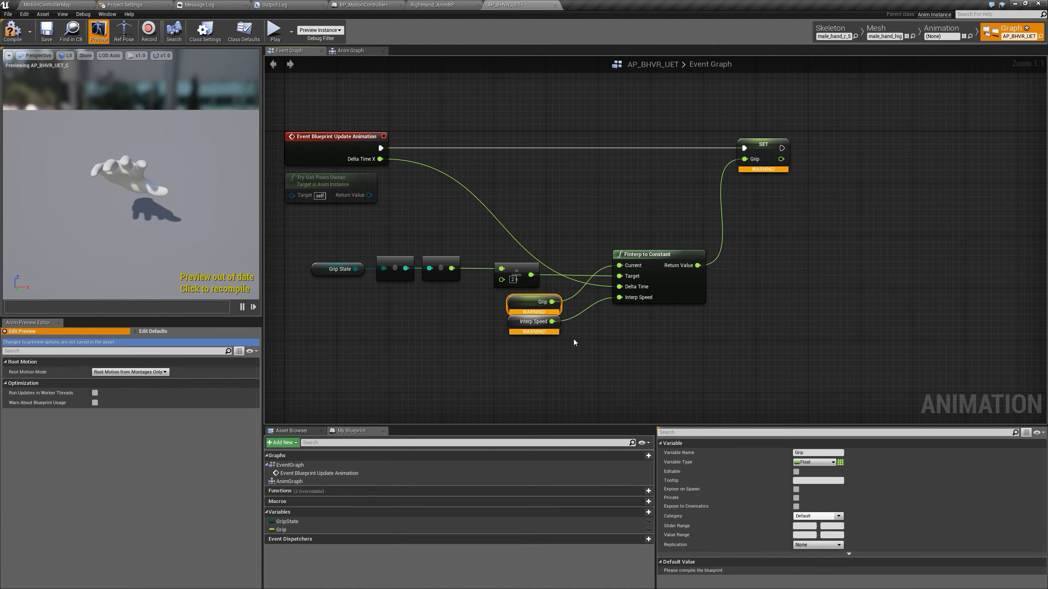
pyautogui.rightClick(512, 322)
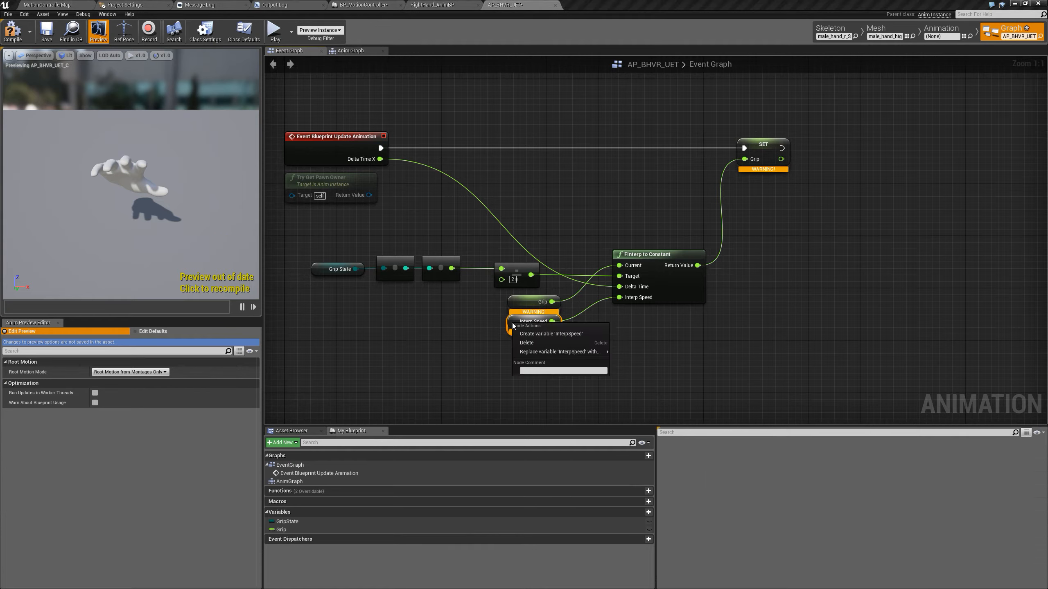
pyautogui.click(542, 333)
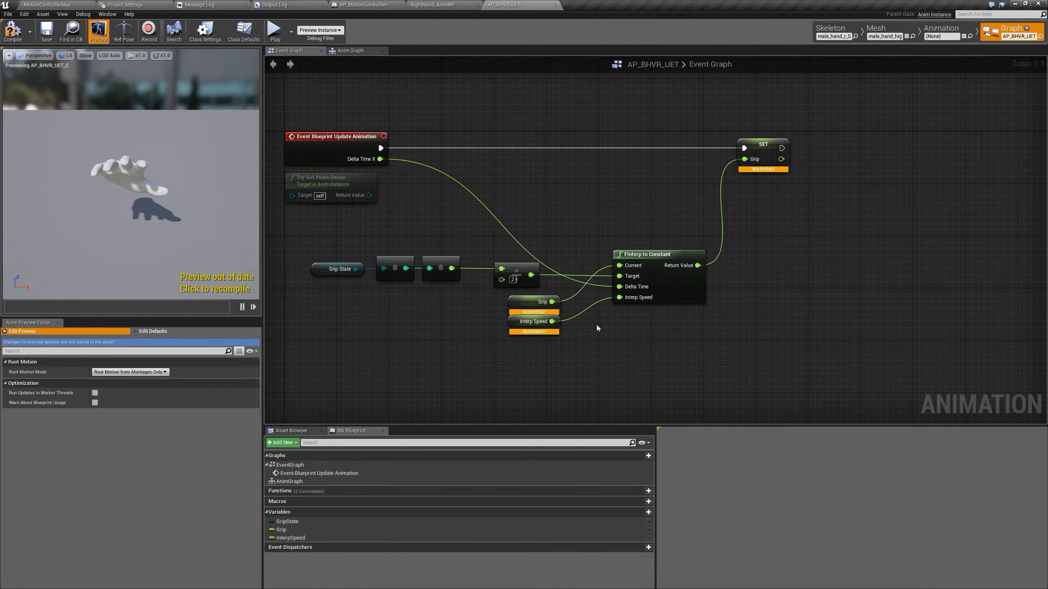
pyautogui.click(13, 30)
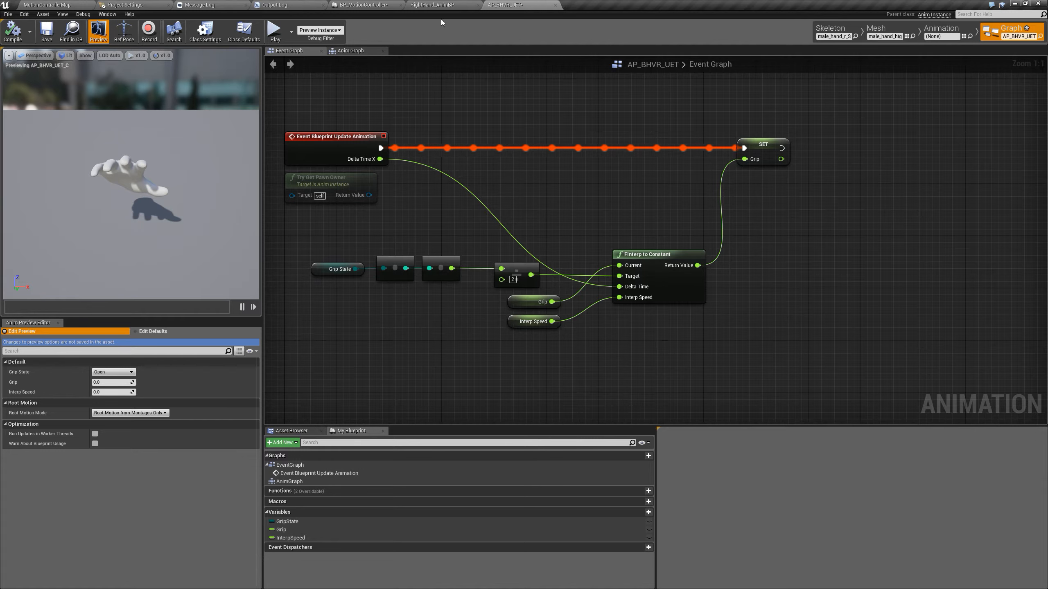
pyautogui.click(353, 266)
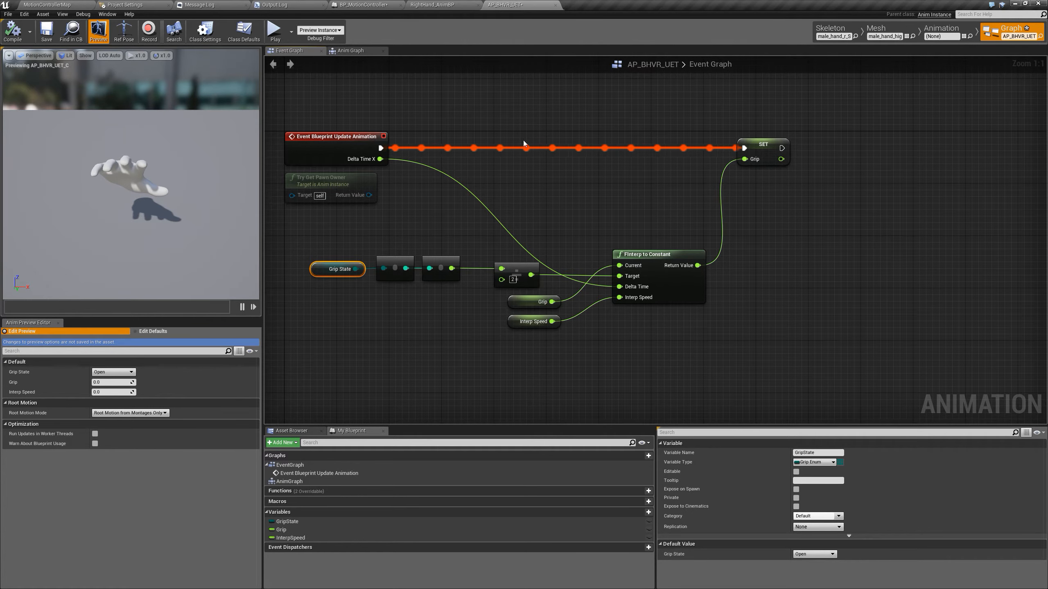
# Check the default values of the Grip and InterpSpeed variables in RightHand_AnimBP's Event Graph
pyautogui.click(432, 5)
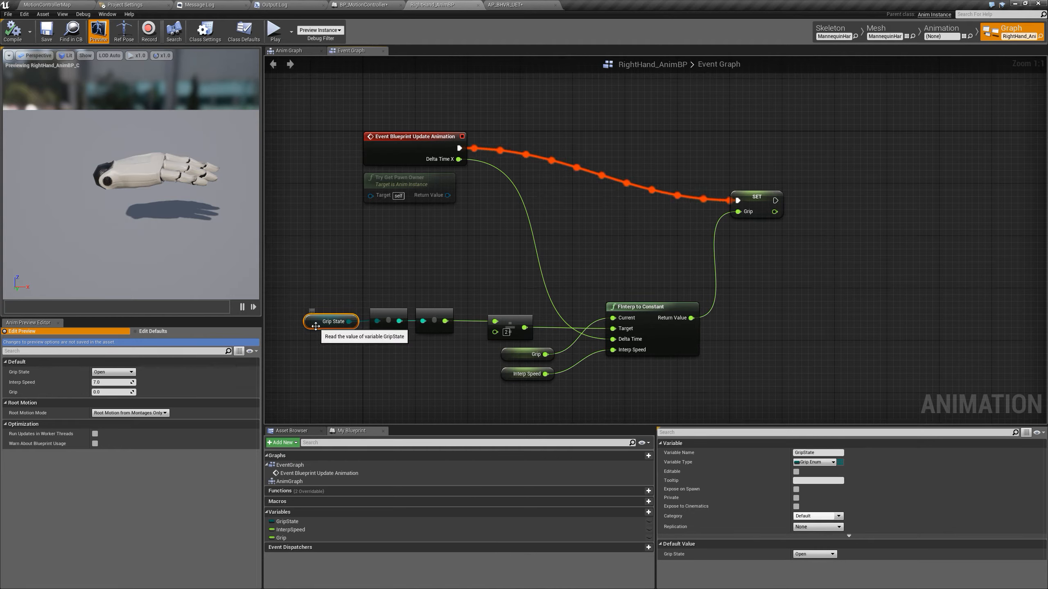
pyautogui.click(530, 354)
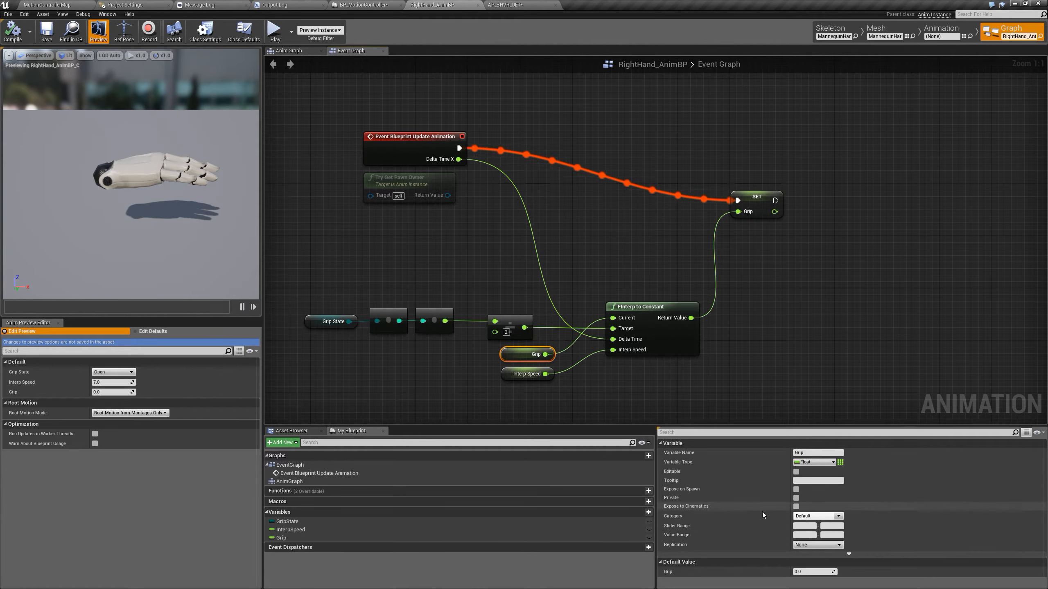
pyautogui.click(503, 375)
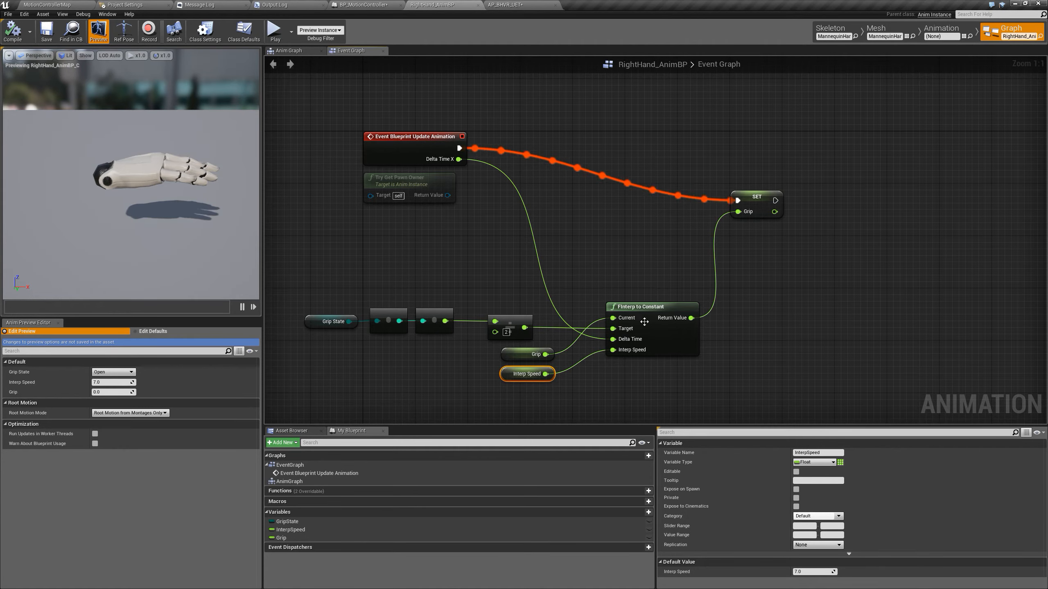
# Set the InterpSpeed variable's default value to 7 in AP_BHVR_UET
pyautogui.click(505, 5)
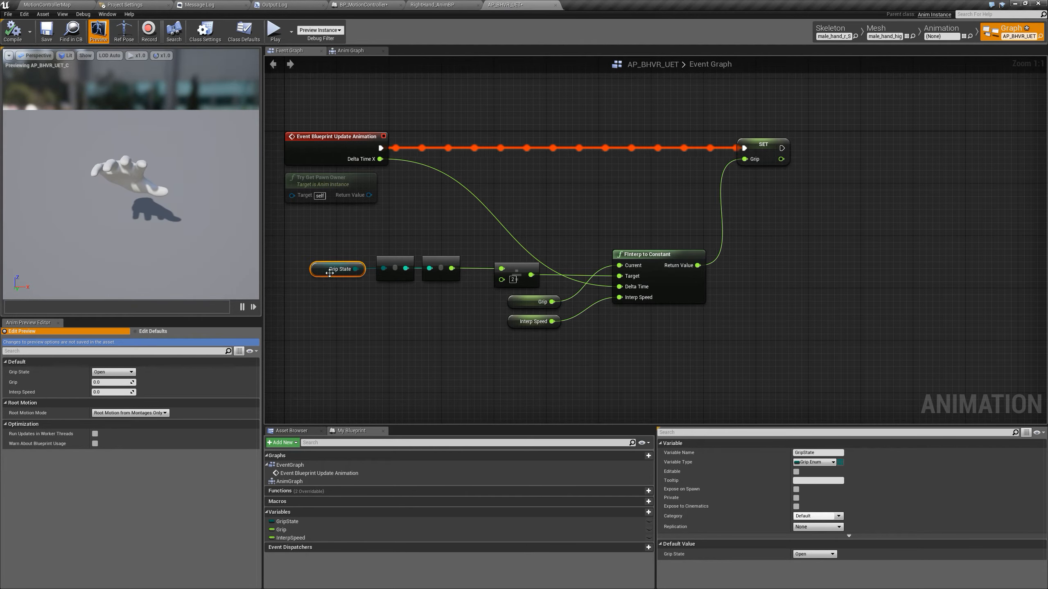
pyautogui.click(532, 302)
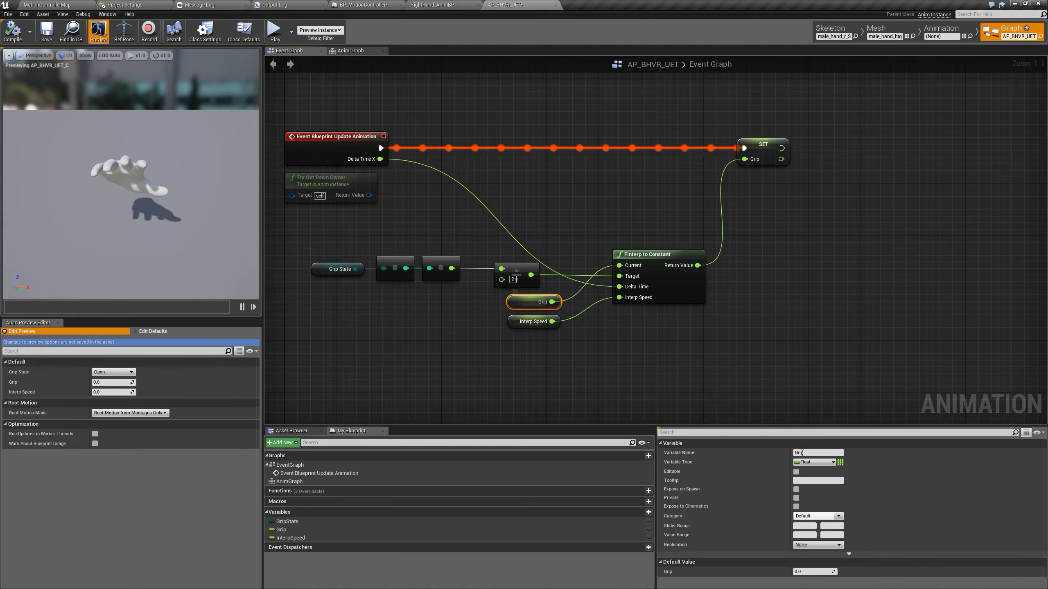
pyautogui.click(510, 322)
pyautogui.click(811, 572)
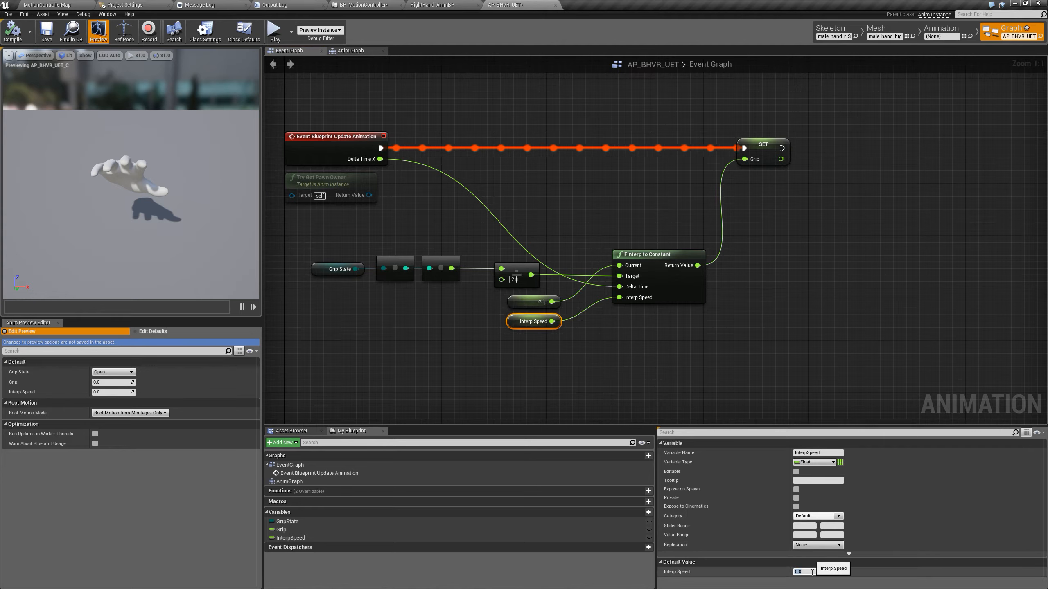
pyautogui.write('7')
pyautogui.click(639, 325)
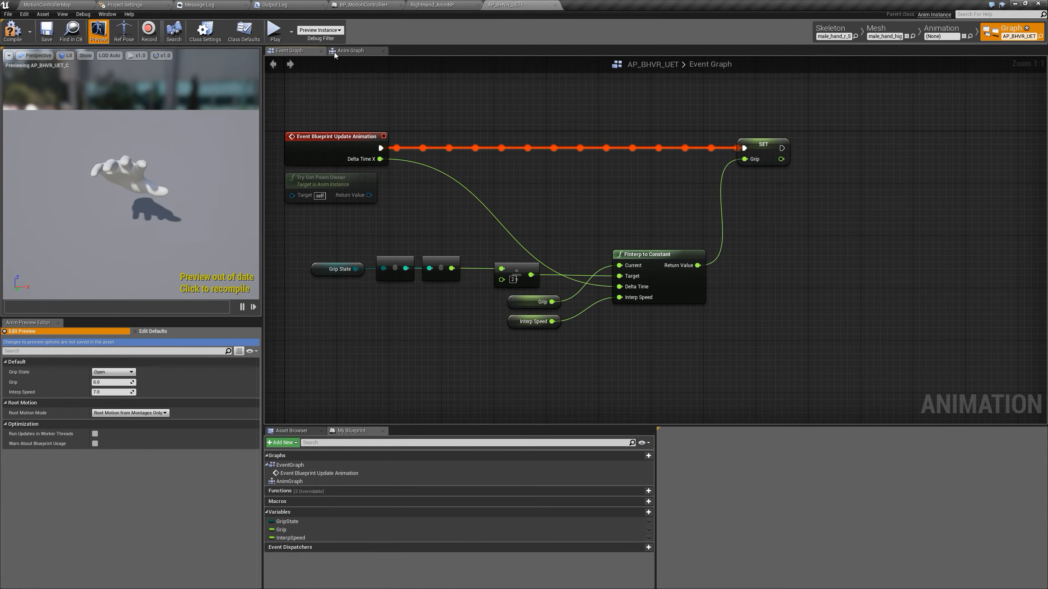
# Open AP_BHVR_UET's Anim Graph and copy the Grip and RightGrip_BS nodes from RightHand_AnimBP's Anim Graph
pyautogui.click(347, 50)
pyautogui.moveTo(538, 150); pyautogui.dragTo(509, 169, button='right')
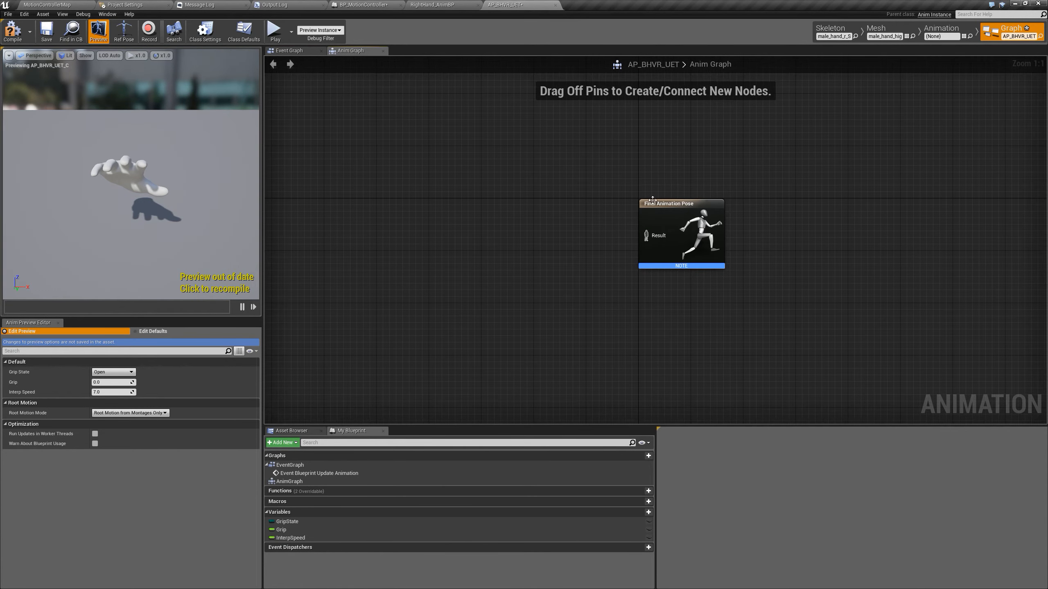
pyautogui.click(457, 4)
pyautogui.click(297, 51)
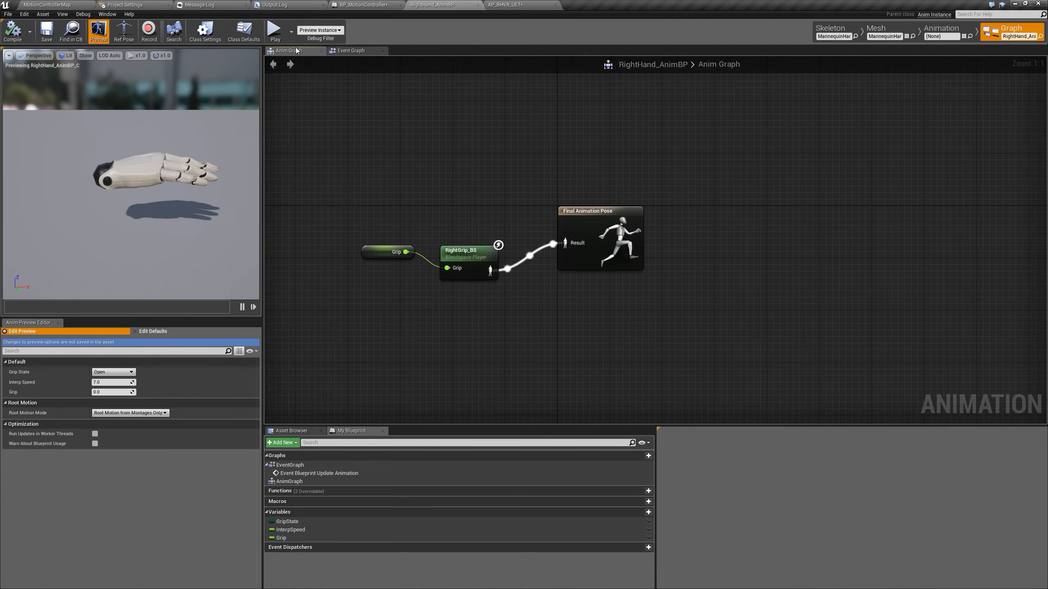
pyautogui.moveTo(557, 330); pyautogui.dragTo(330, 209)
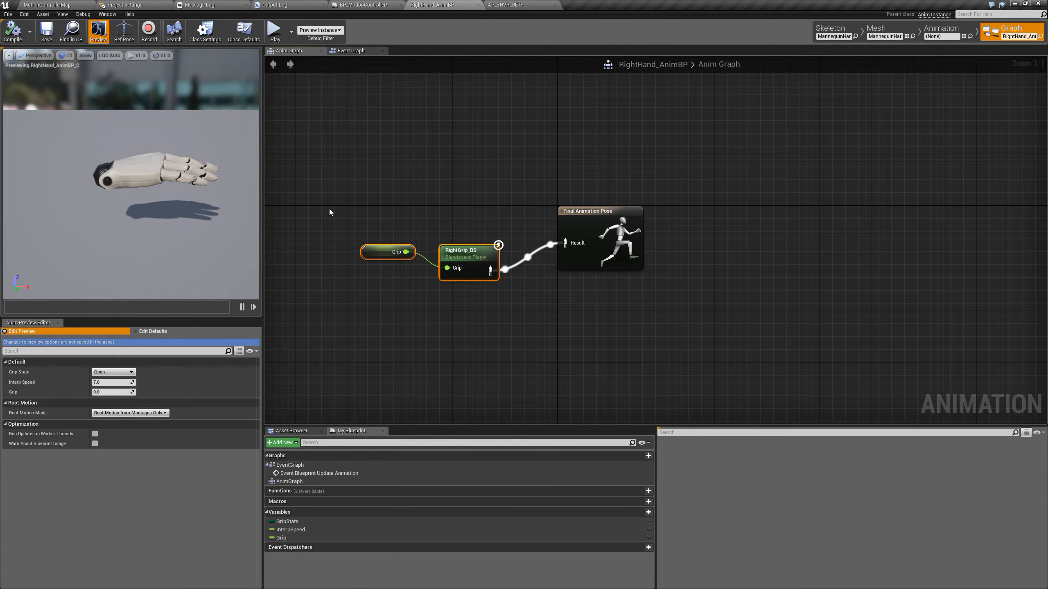
pyautogui.click(361, 187)
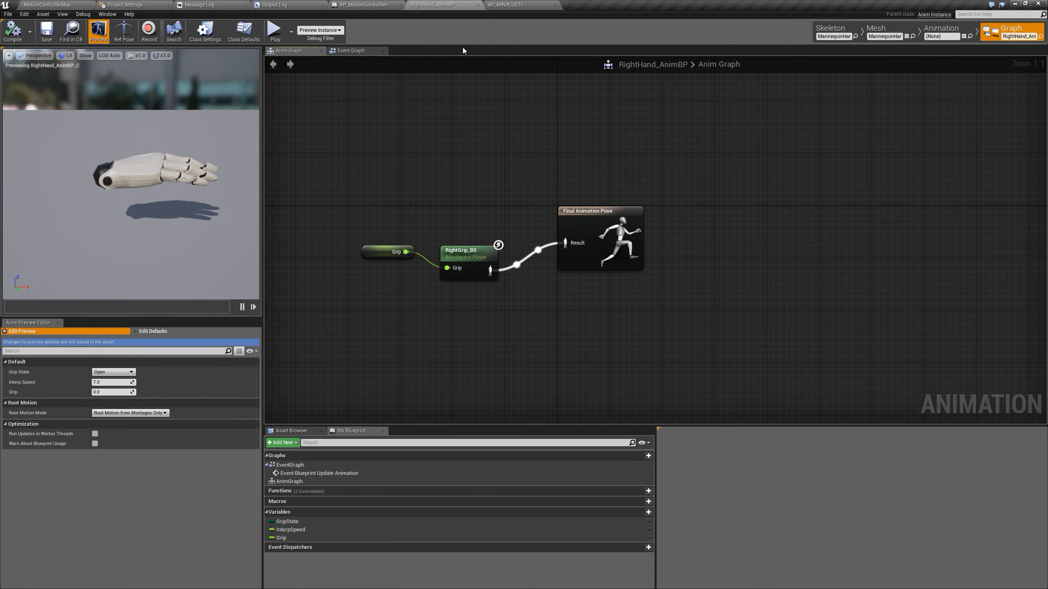
pyautogui.click(506, 5)
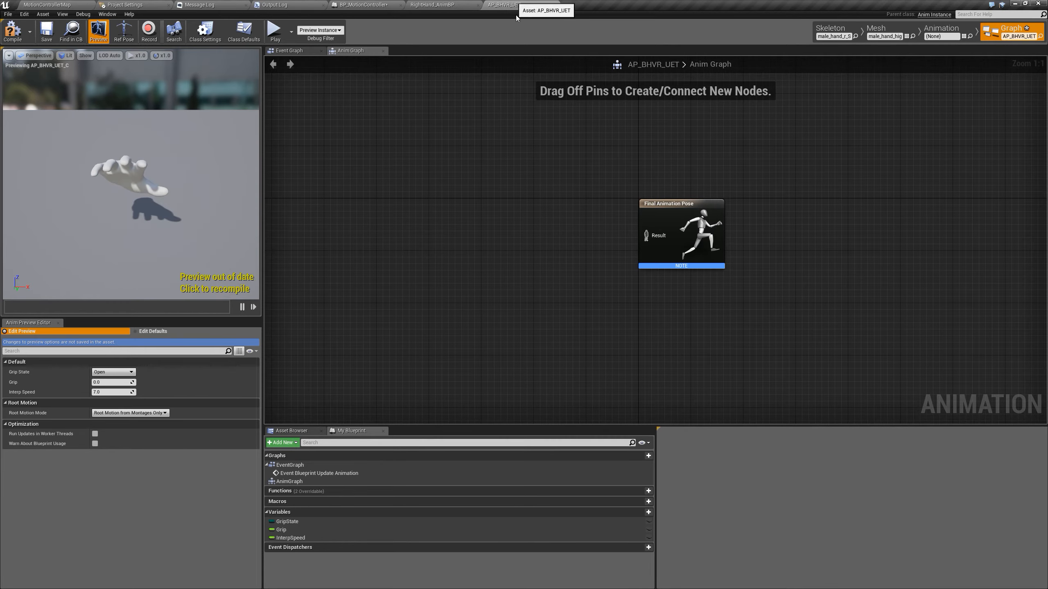
pyautogui.click(409, 4)
pyautogui.moveTo(335, 234); pyautogui.dragTo(501, 309)
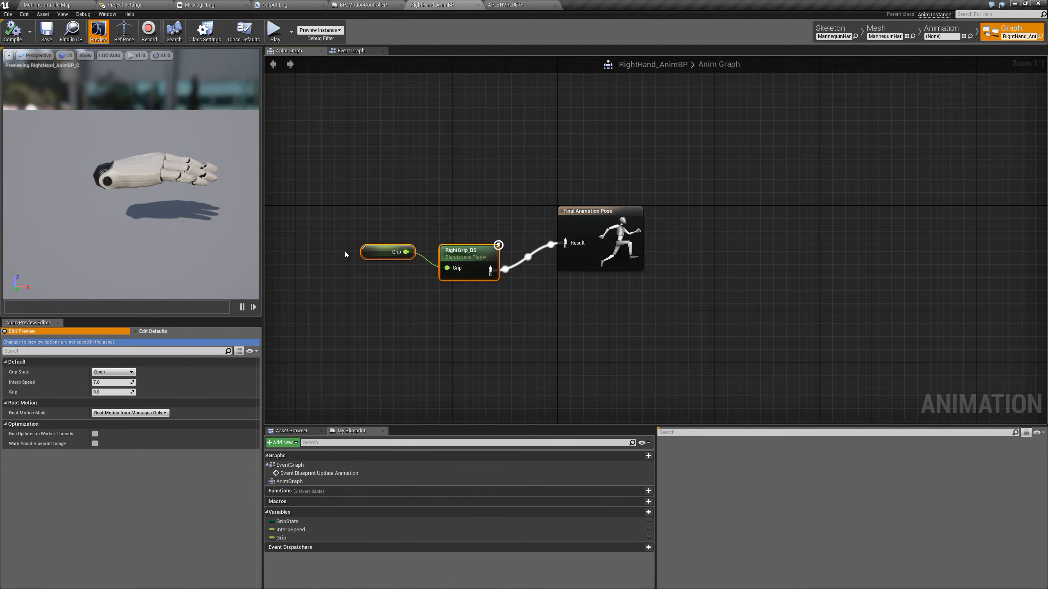
# Paste the copied nodes into AP_BHVR_UET's Anim Graph and connect the RightGrip_BS pose output to Final Animation Pose's Result
pyautogui.click(542, 4)
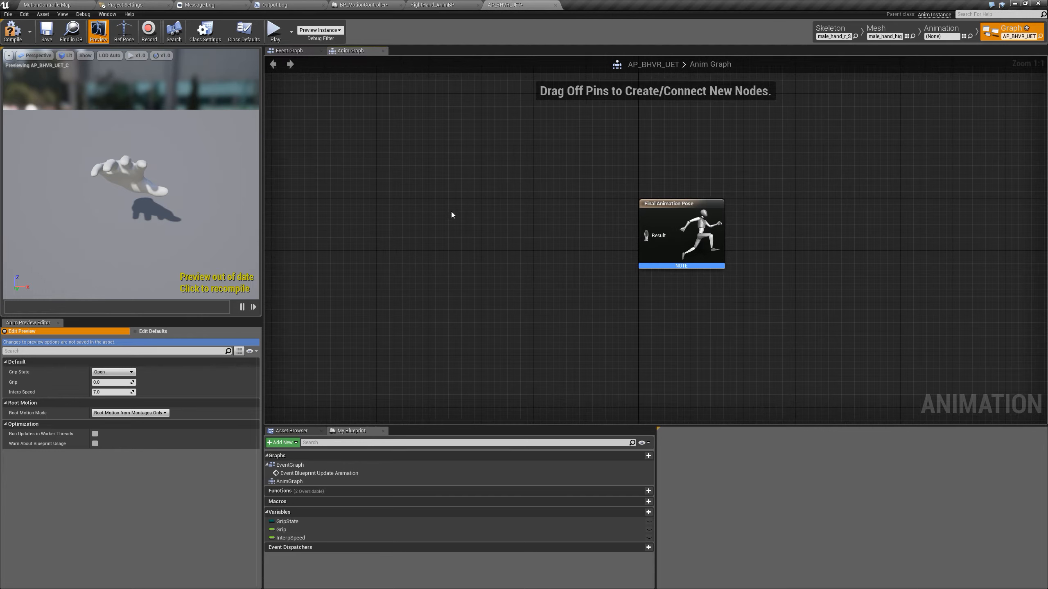
pyautogui.hotkey('ctrl', 'v')
pyautogui.moveTo(544, 237); pyautogui.dragTo(657, 237)
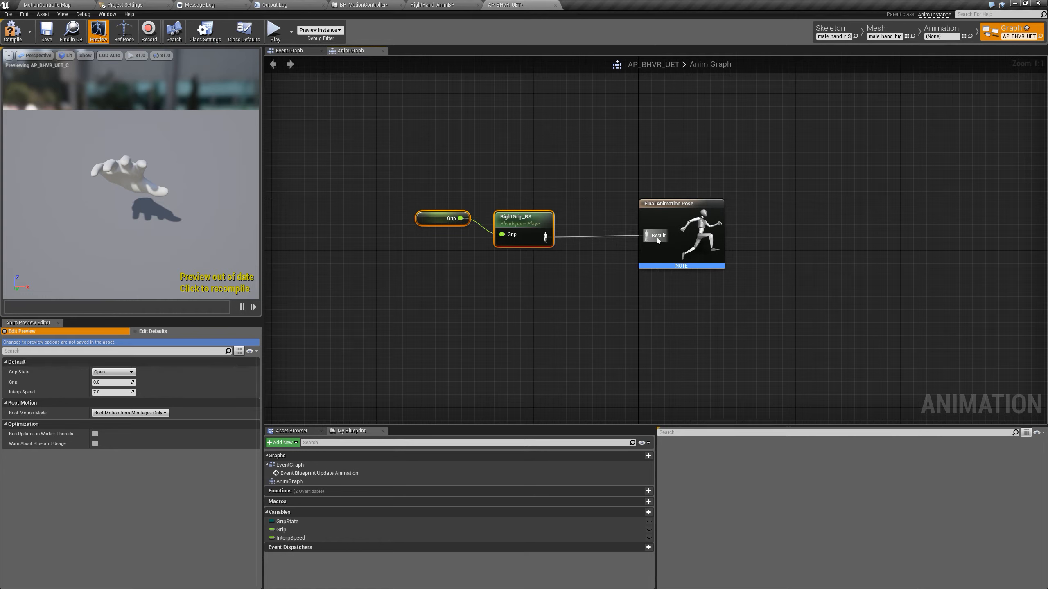
# Change the pasted blend space player's Blend Space to BS_male_r_grab, then compile and save AP_BHVR_UET
pyautogui.click(523, 222)
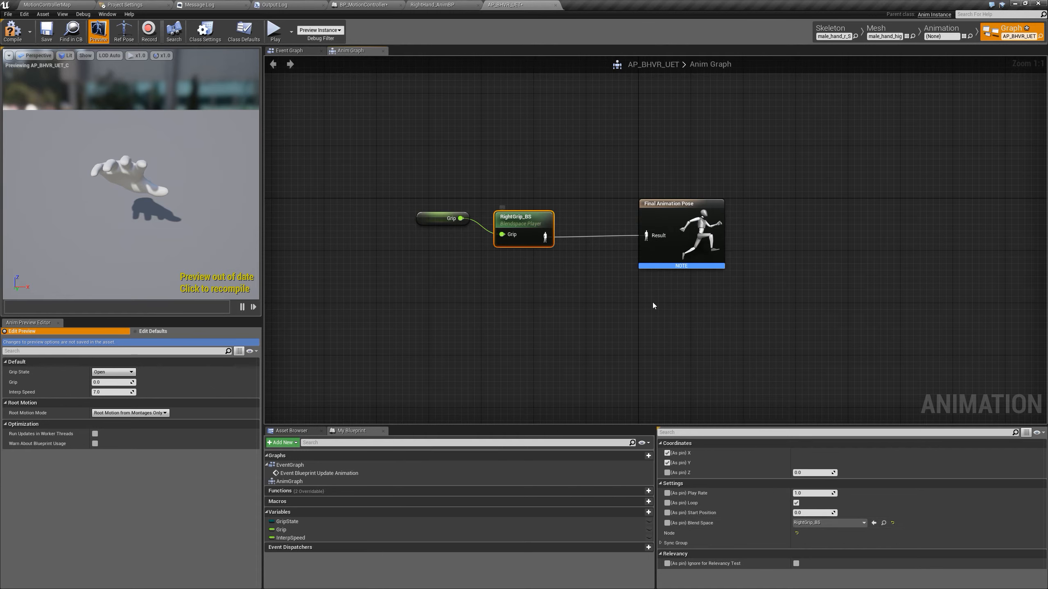
pyautogui.click(864, 528)
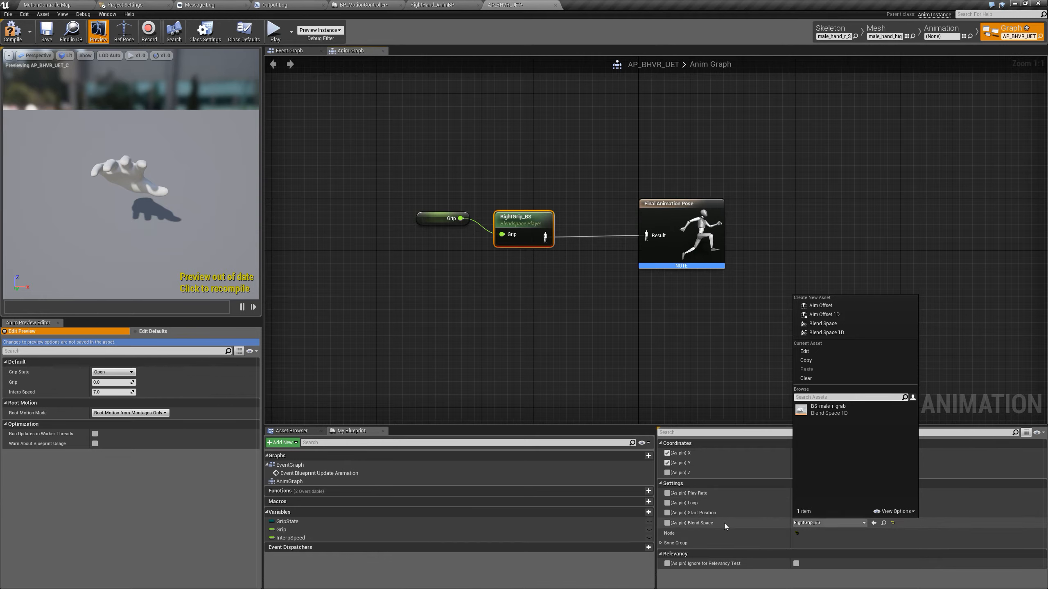
pyautogui.click(861, 409)
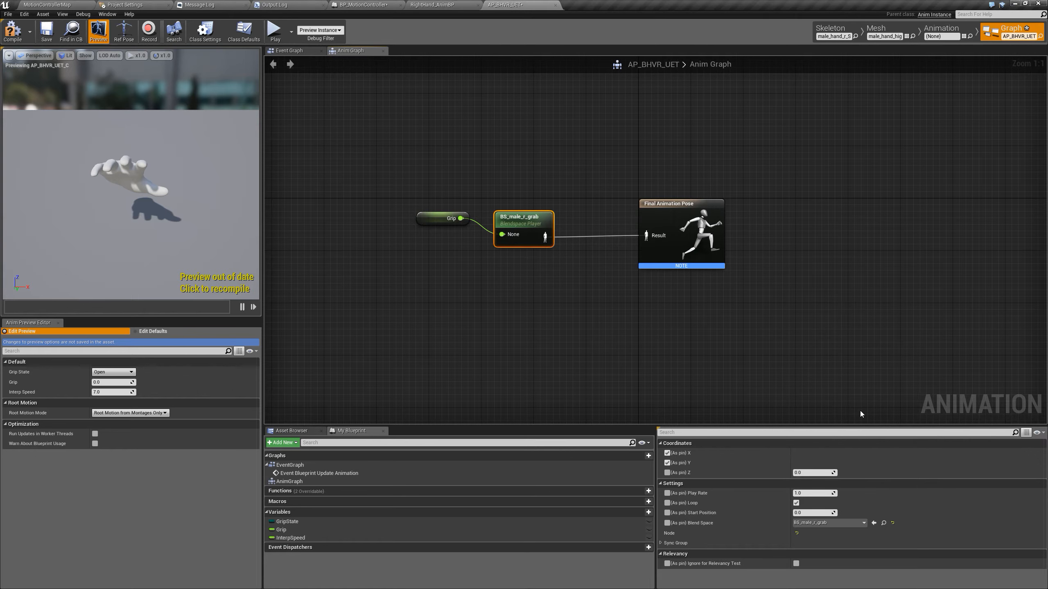
pyautogui.click(12, 30)
pyautogui.click(42, 31)
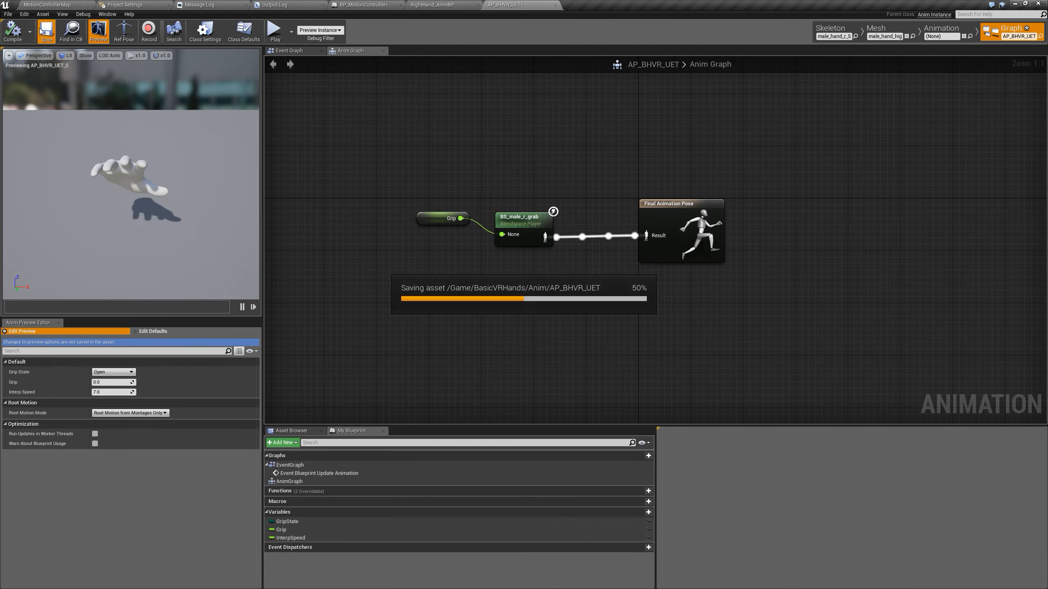
# Set the HandMesh component's Anim Class to AP_BHVR_UET in BP_MotionController, then compile and save the blueprint
pyautogui.click(360, 7)
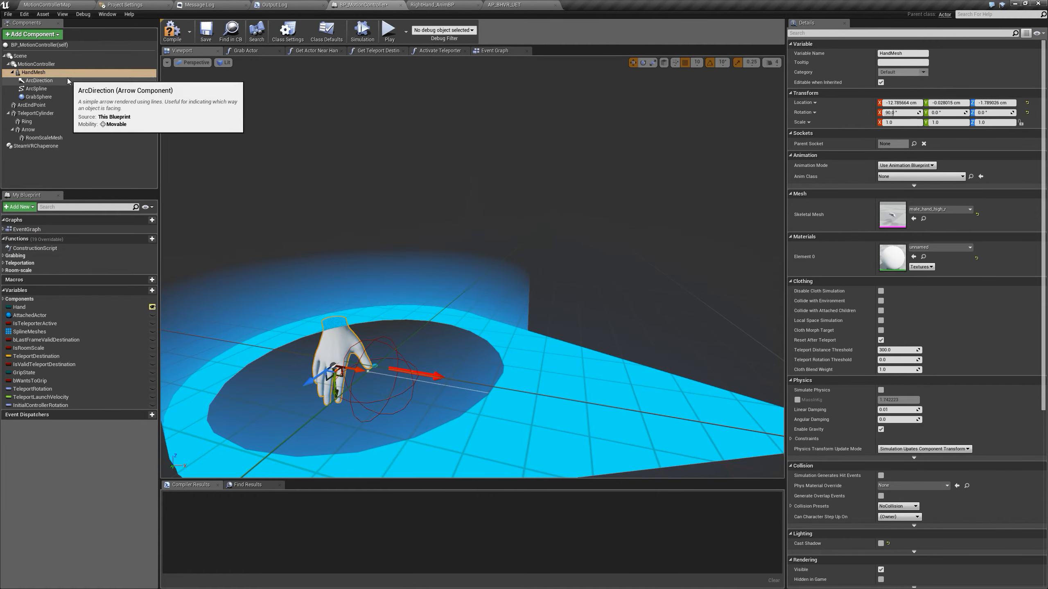
pyautogui.click(40, 74)
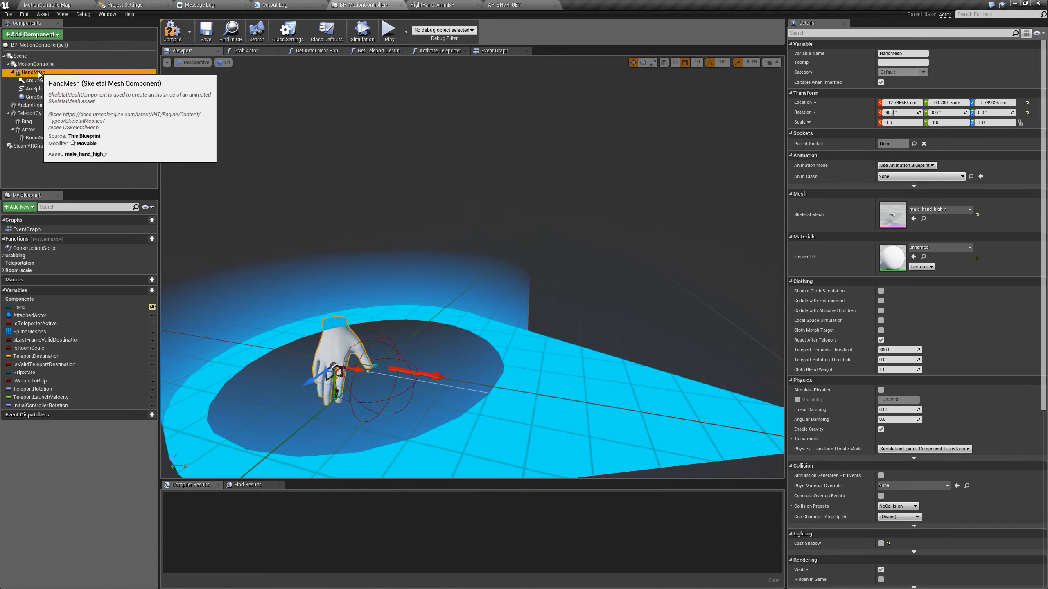
pyautogui.click(915, 177)
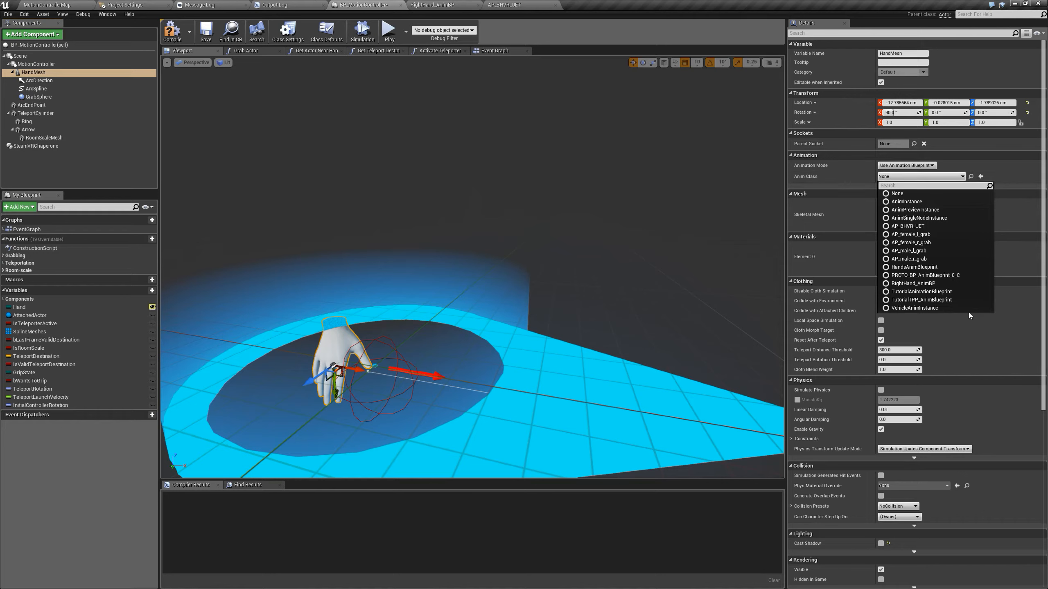
pyautogui.click(932, 228)
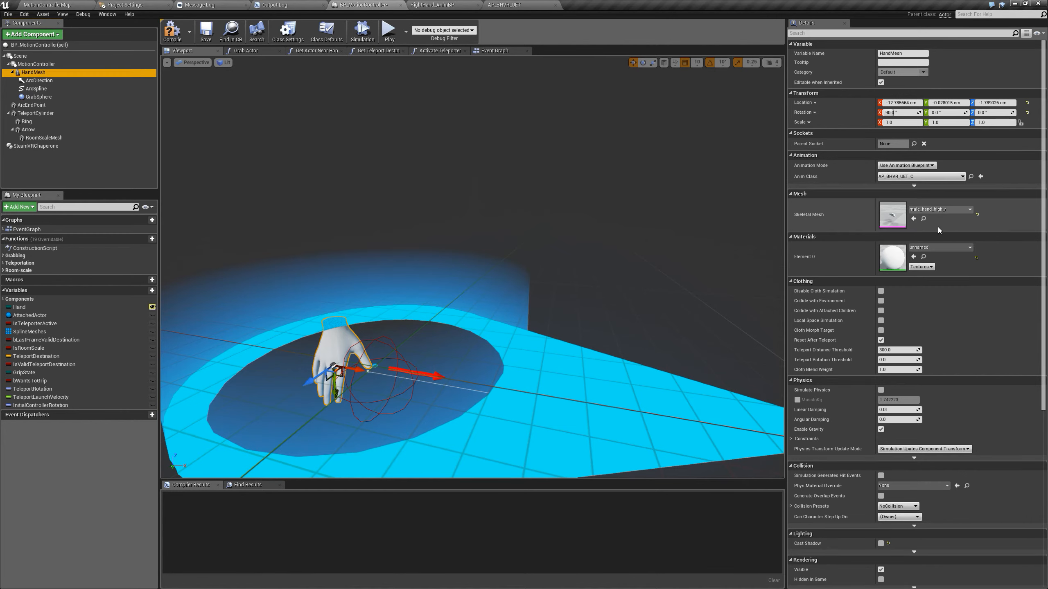
pyautogui.click(175, 40)
pyautogui.click(208, 40)
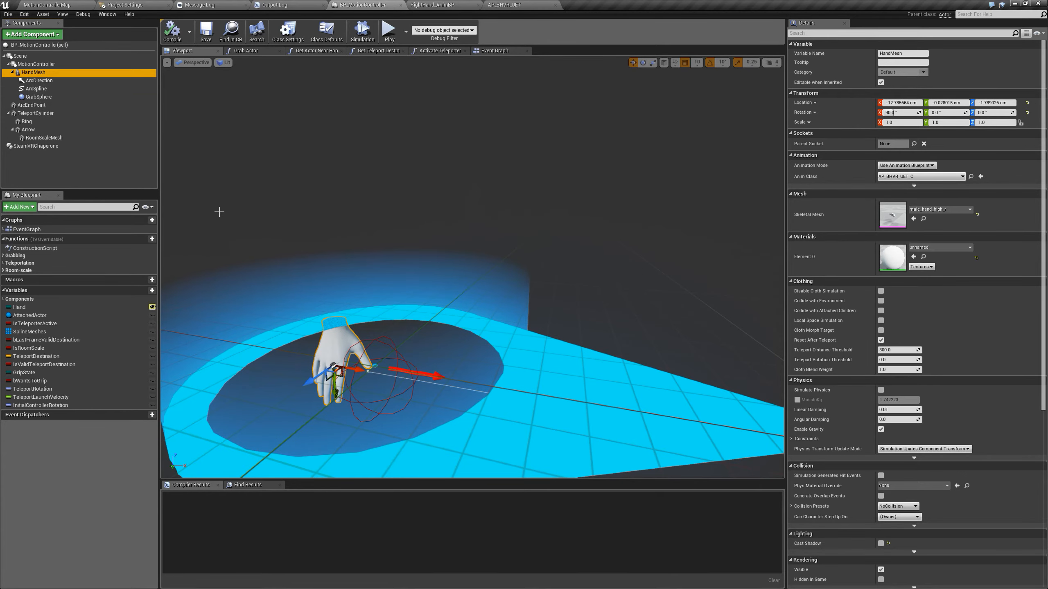
# Trace BP_MotionController's Event Graph from Event Tick through the Sequence nodes to the cast that updates the hand mesh's animation state
pyautogui.click(493, 51)
pyautogui.moveTo(636, 370); pyautogui.dragTo(585, 341, button='right')
pyautogui.scroll(-6, 381, 288)
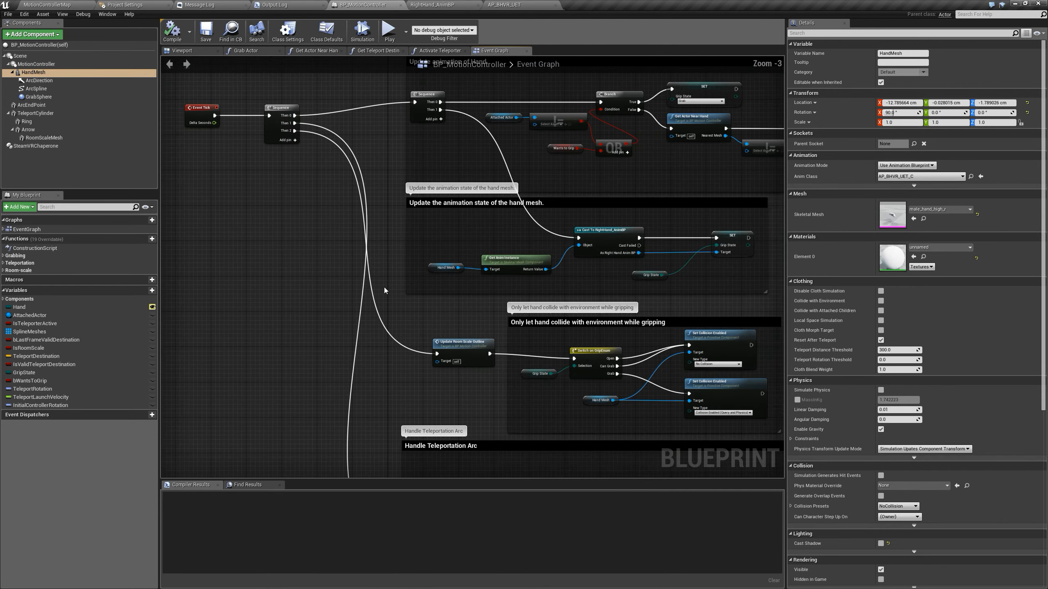
pyautogui.scroll(-1, 386, 290)
pyautogui.moveTo(529, 271); pyautogui.dragTo(559, 350, button='right')
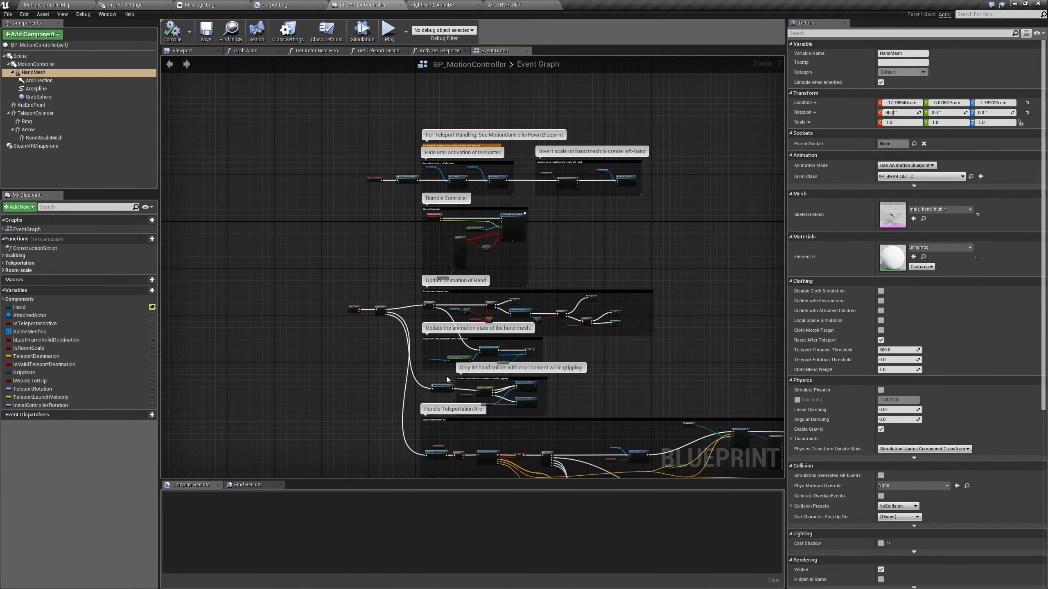
pyautogui.scroll(3, 447, 379)
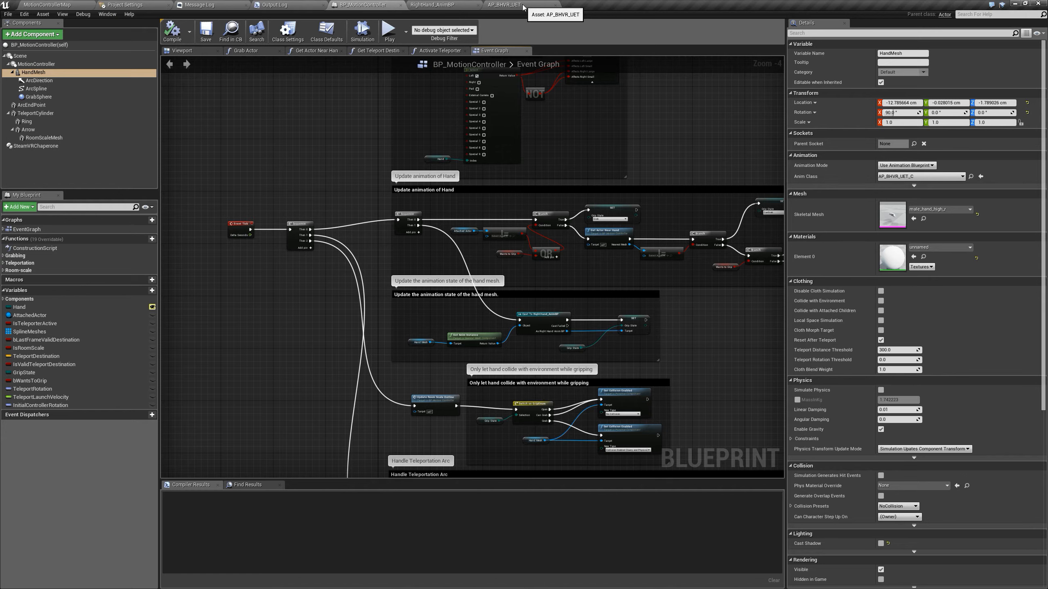
pyautogui.click(248, 226)
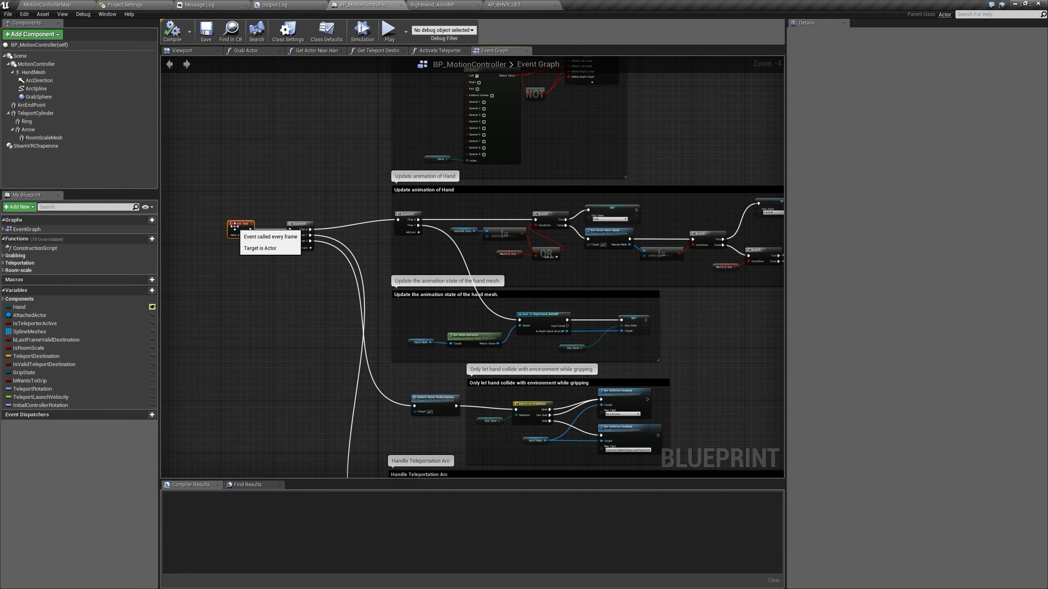
pyautogui.scroll(4, 263, 225)
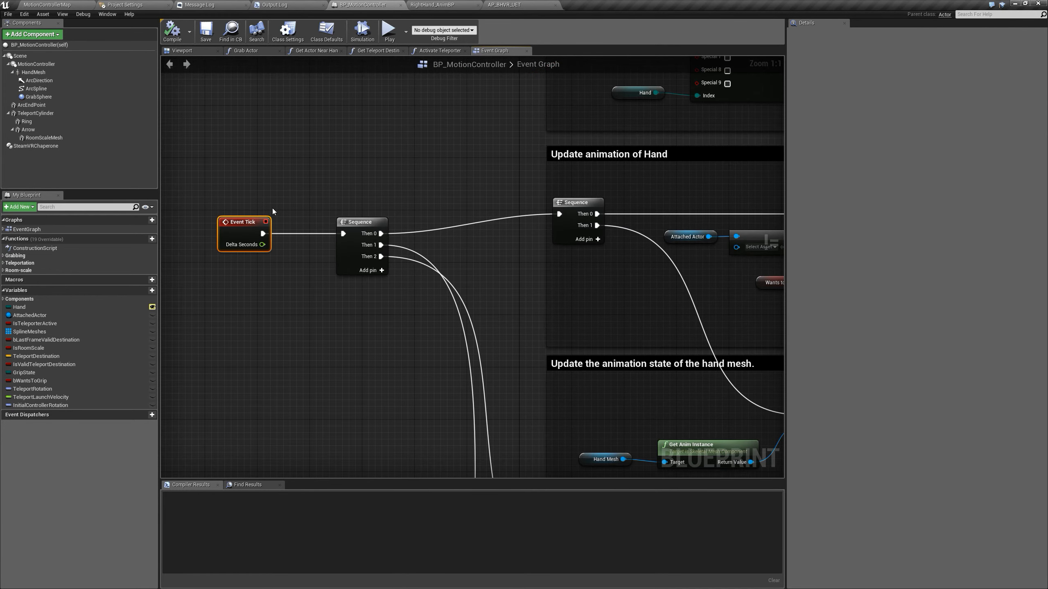
pyautogui.moveTo(460, 307); pyautogui.dragTo(295, 197, button='right')
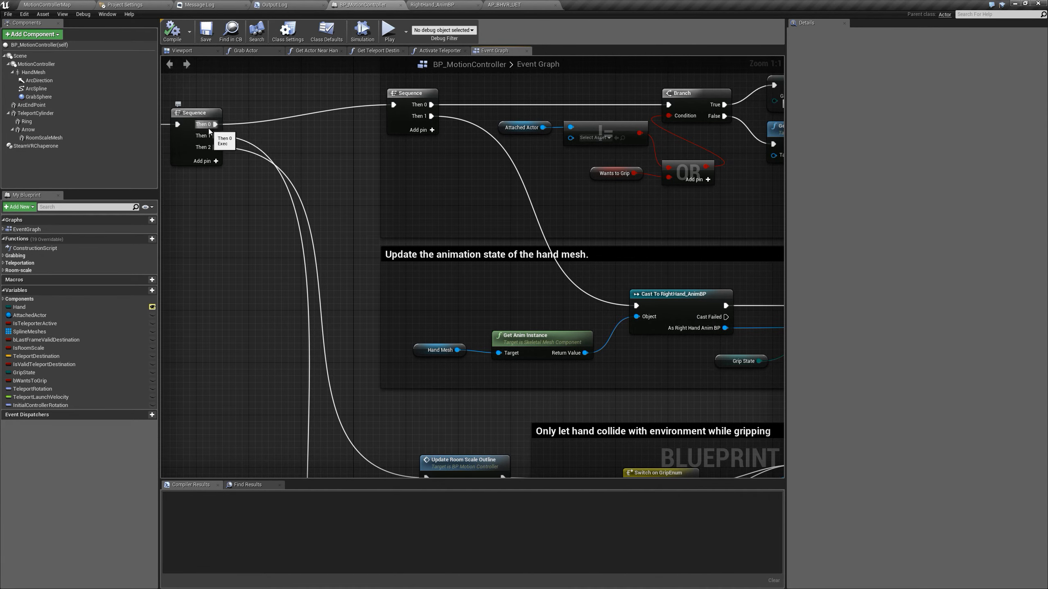
pyautogui.click(403, 99)
pyautogui.moveTo(471, 138); pyautogui.dragTo(319, 187, button='right')
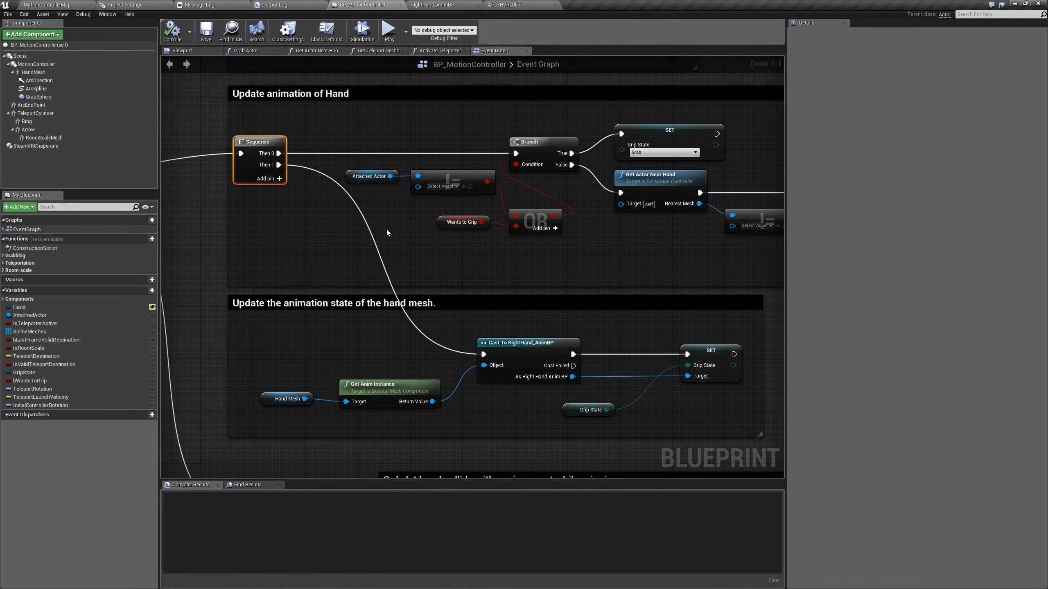
pyautogui.click(513, 349)
pyautogui.moveTo(564, 324); pyautogui.dragTo(509, 305, button='right')
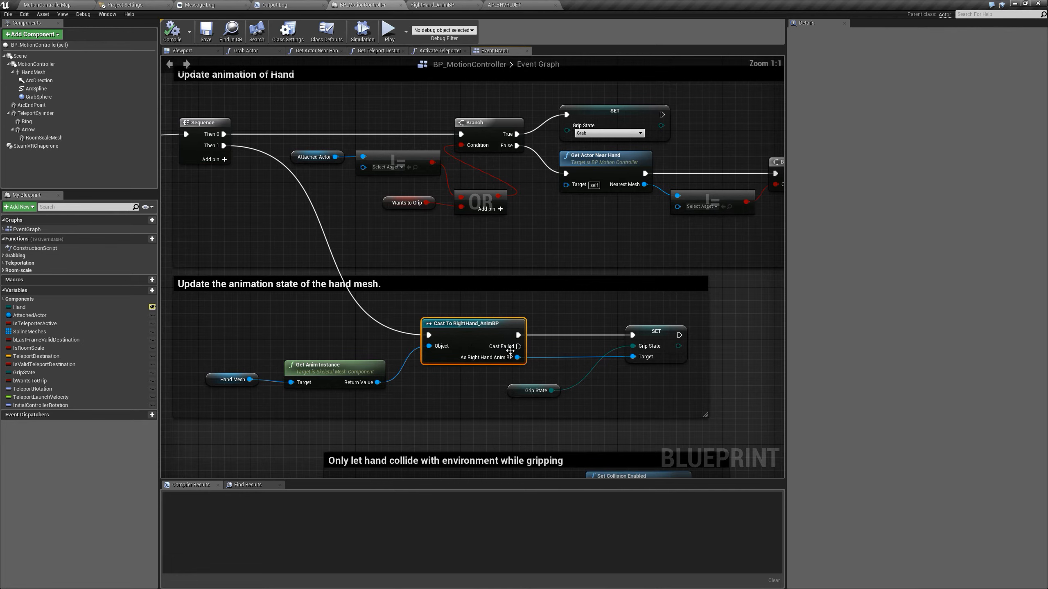
# Move the Grip State node between the Cast To RightHand_AnimBP and SET nodes and enlarge the surrounding comment box
pyautogui.moveTo(544, 337); pyautogui.dragTo(570, 317, button='right')
pyautogui.moveTo(502, 366); pyautogui.dragTo(548, 323)
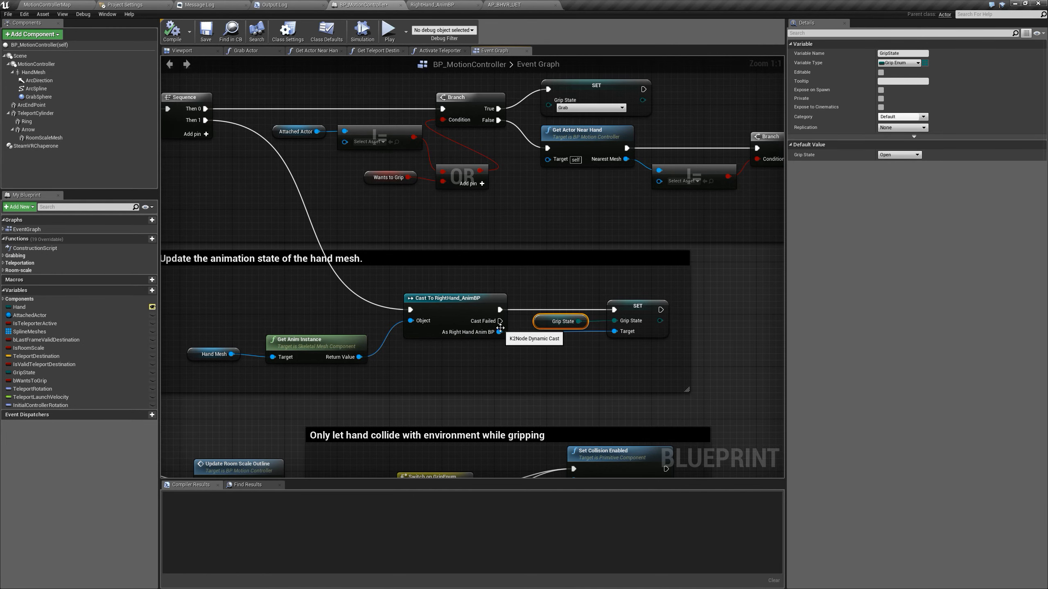
pyautogui.moveTo(688, 390); pyautogui.dragTo(745, 417)
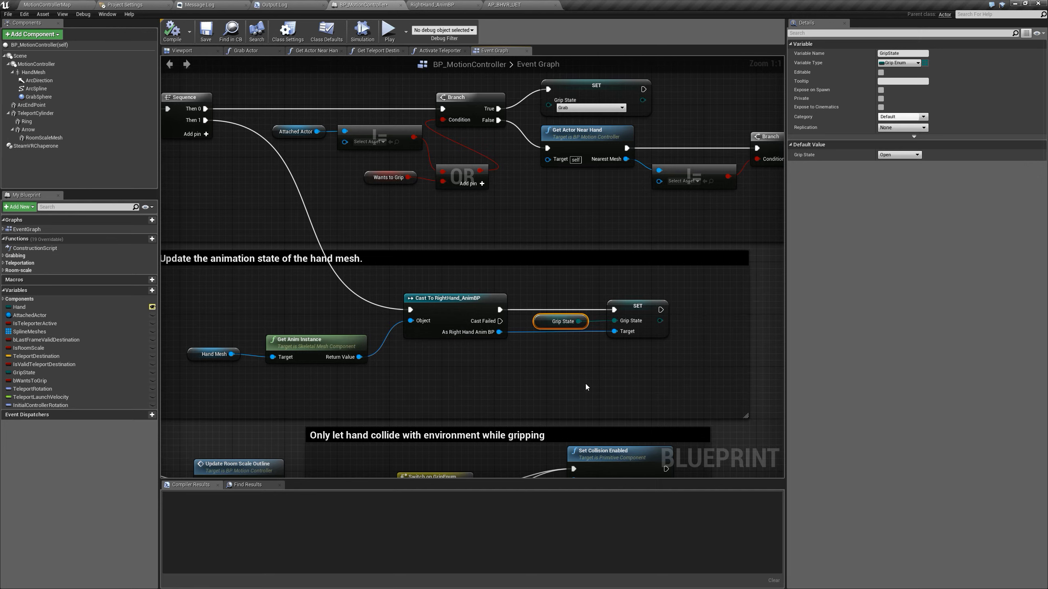
pyautogui.click(544, 383)
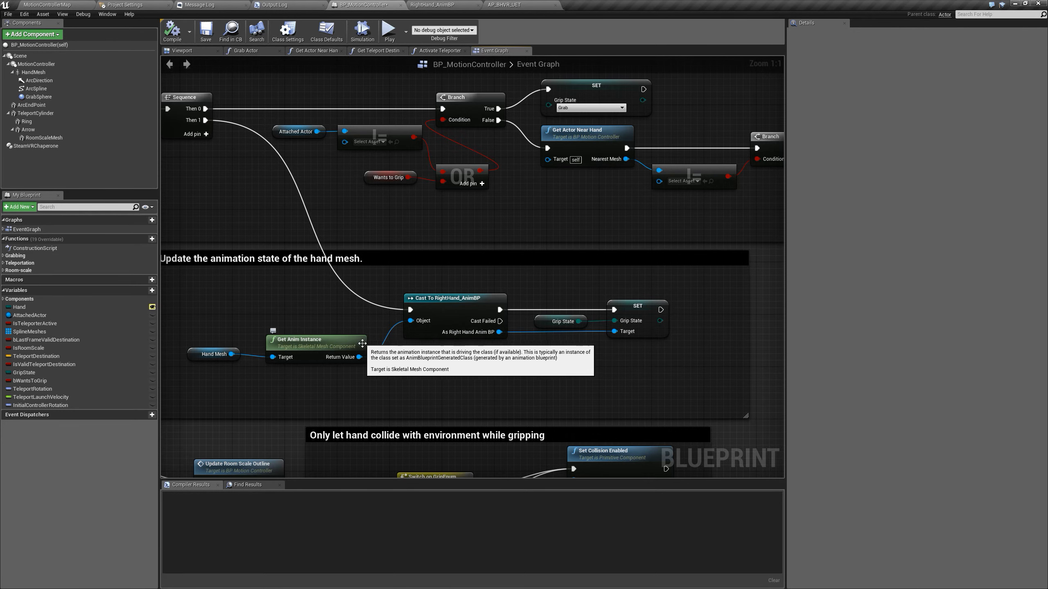
# Add a Cast To AP_BHVR_UET node fed by Get Anim Instance and run it from the RightHand_AnimBP cast's Cast Failed output
pyautogui.moveTo(358, 357); pyautogui.dragTo(516, 378)
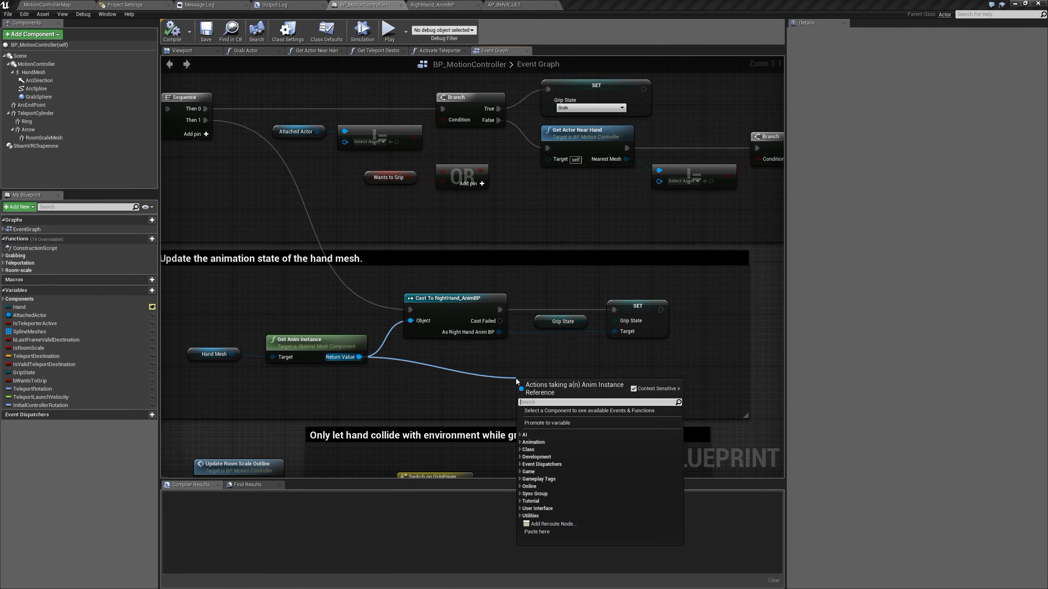
pyautogui.write('cast to')
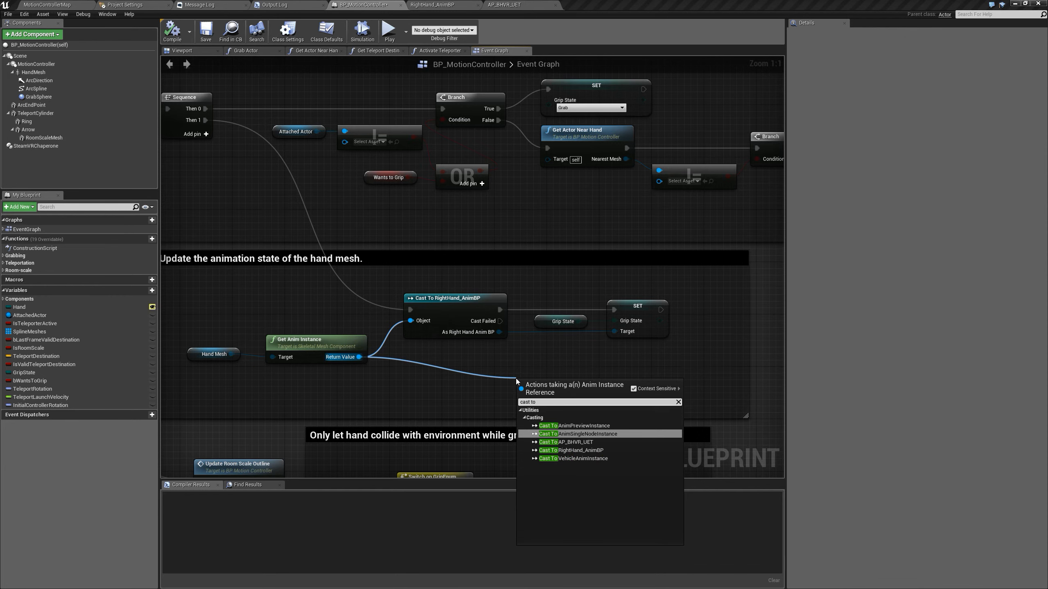
pyautogui.press('Down')
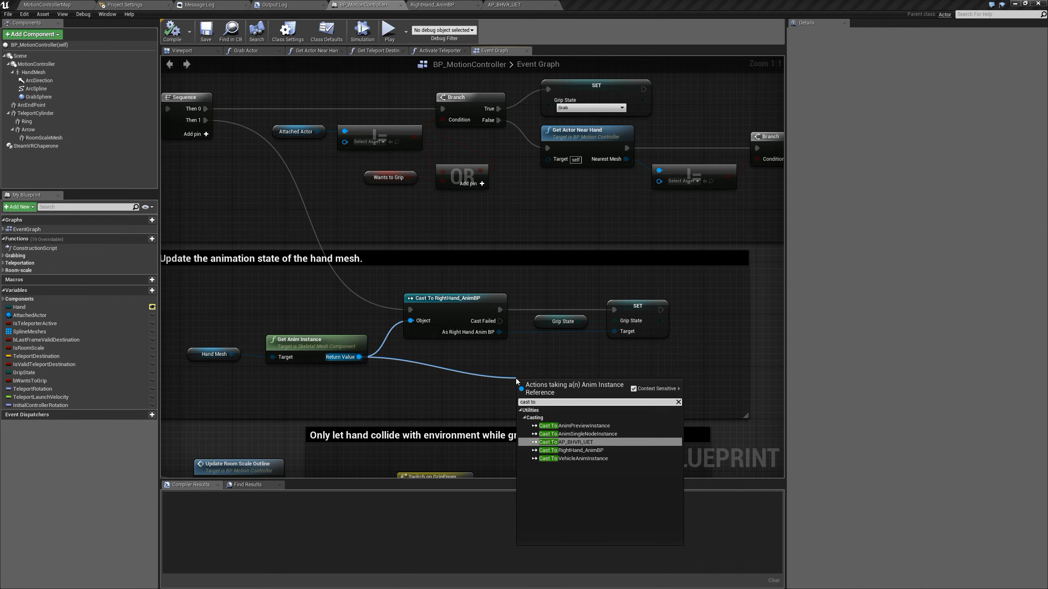
pyautogui.press('Return')
pyautogui.moveTo(535, 390); pyautogui.dragTo(565, 377)
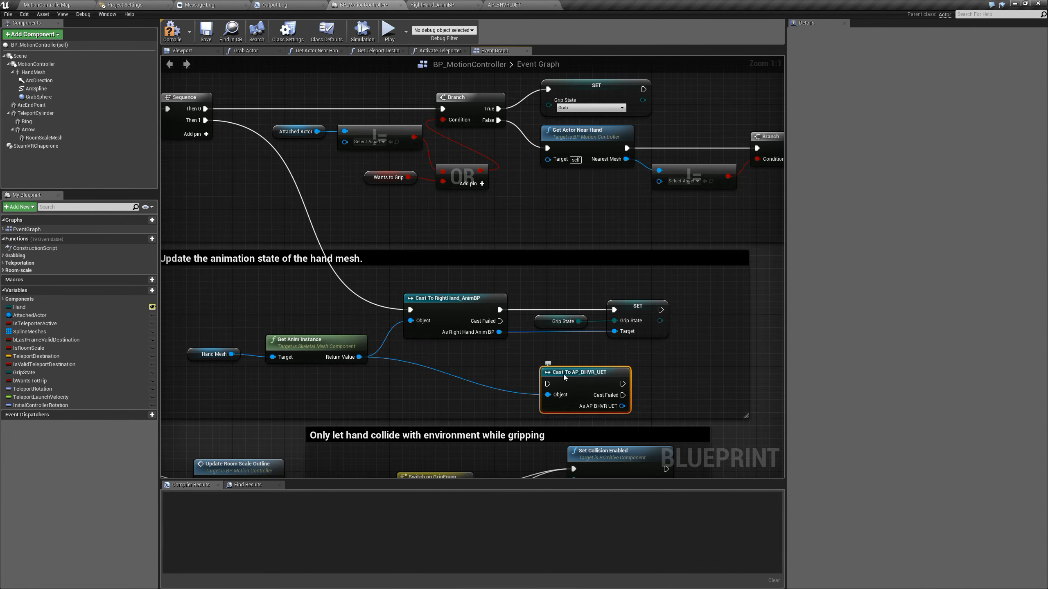
pyautogui.click(454, 306)
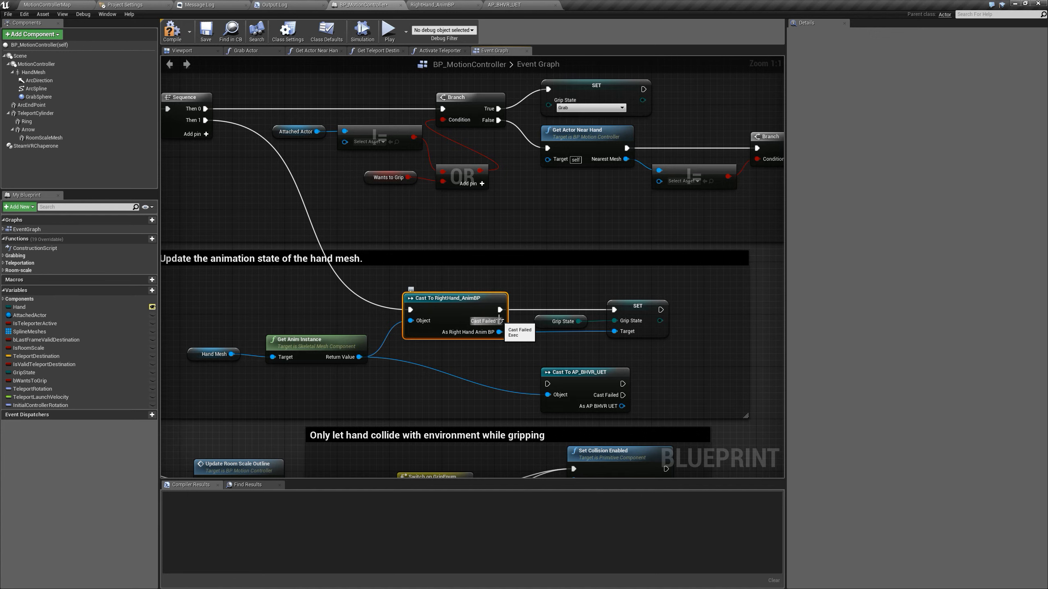
pyautogui.moveTo(499, 322); pyautogui.dragTo(586, 384)
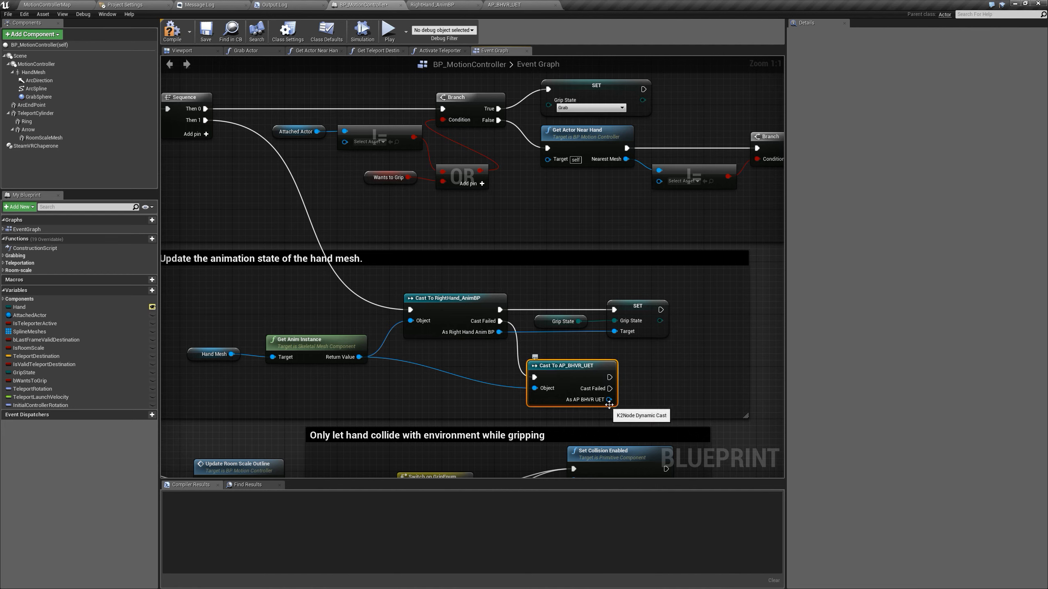
# Add a SET Grip State node for the AP_BHVR_UET cast result, connect its execution and the Grip State variable, and compile the blueprint
pyautogui.moveTo(609, 400); pyautogui.dragTo(639, 398)
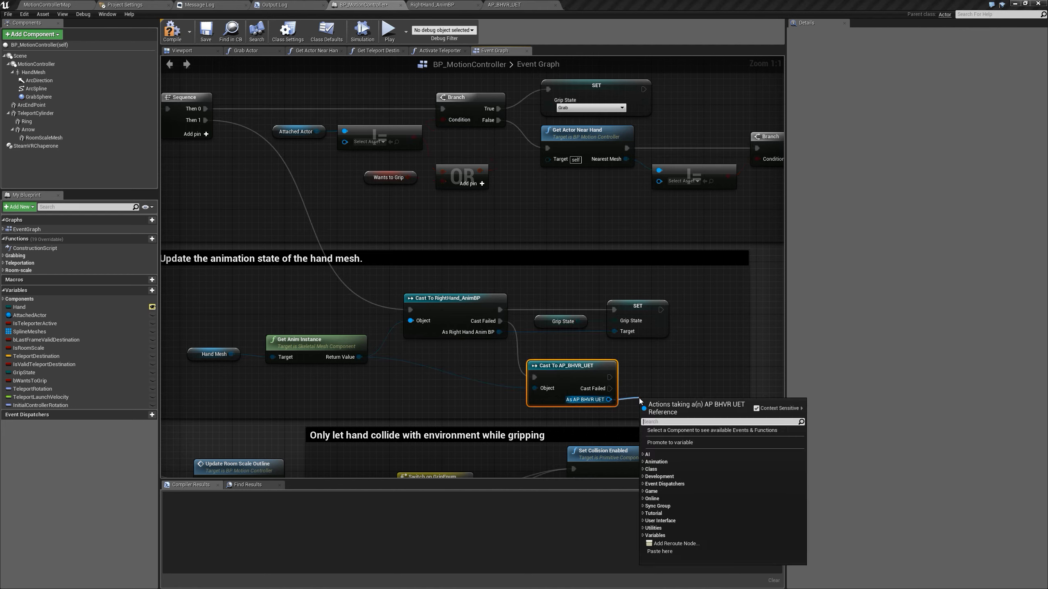
pyautogui.write('set griu')
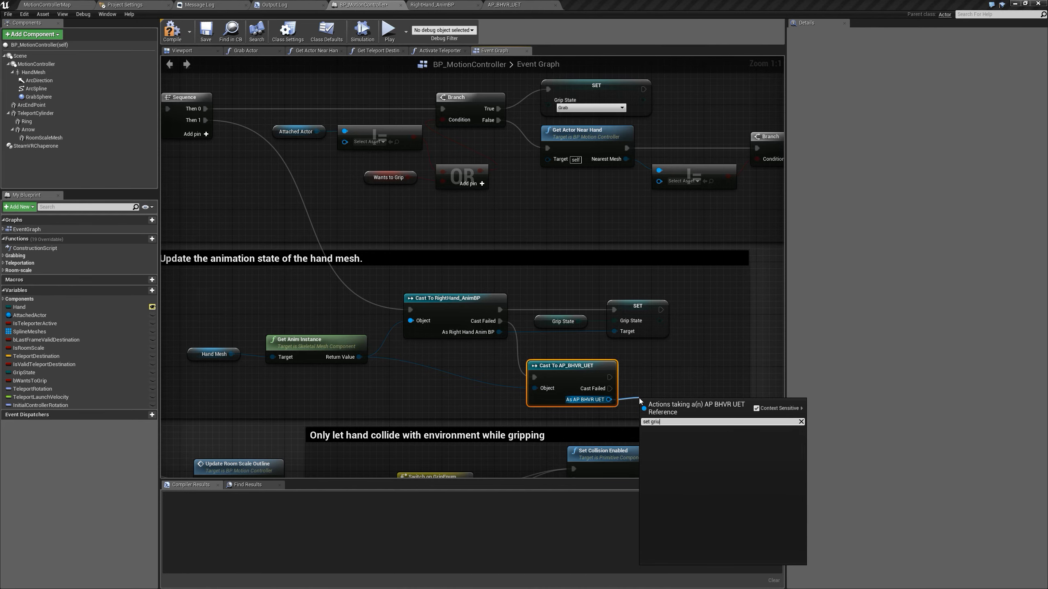
pyautogui.press('BackSpace')
pyautogui.click(682, 453)
pyautogui.moveTo(678, 404); pyautogui.dragTo(578, 323)
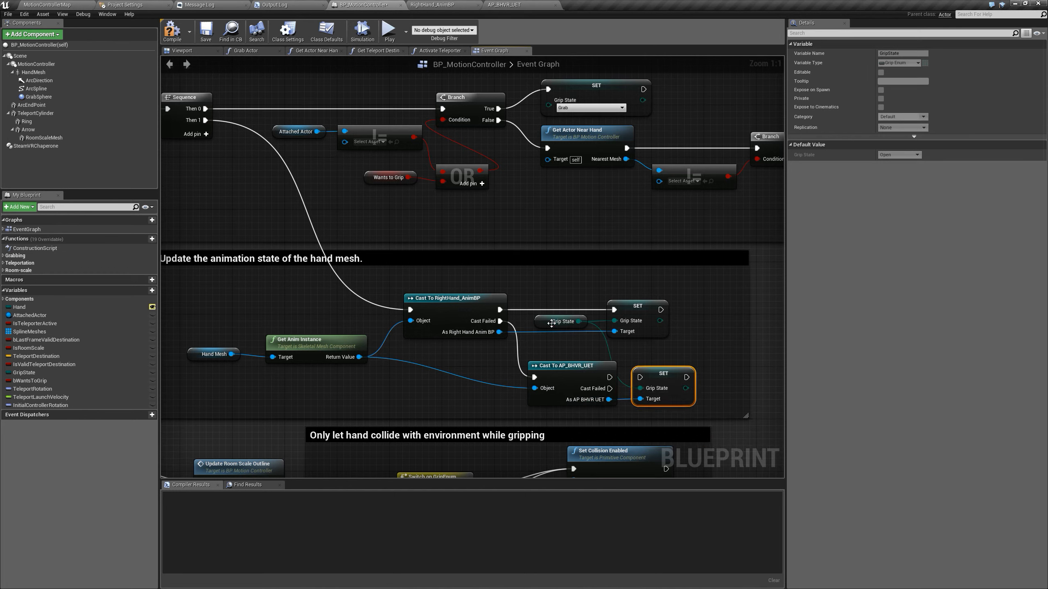
pyautogui.moveTo(608, 377); pyautogui.dragTo(642, 377)
pyautogui.click(173, 31)
# Set the HandMesh component's rotation to X 0°, Y 90°, Z -90° in the viewport
pyautogui.click(181, 50)
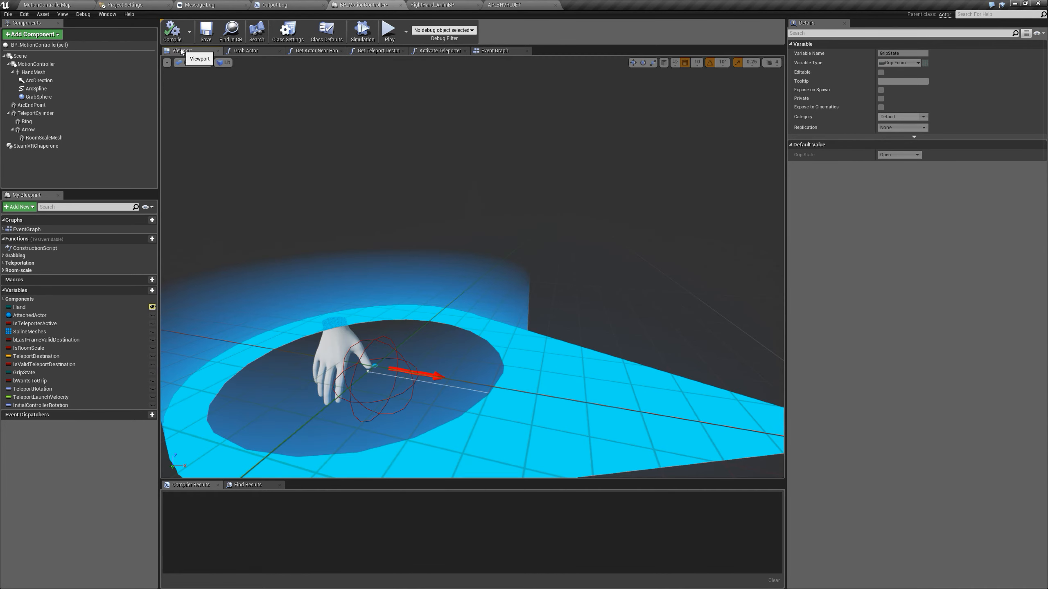
pyautogui.moveTo(450, 214)
pyautogui.mouseDown()
pyautogui.moveTo(437, 255)
pyautogui.moveTo(450, 213)
pyautogui.mouseUp()
pyautogui.moveTo(466, 214); pyautogui.dragTo(475, 213, button='right')
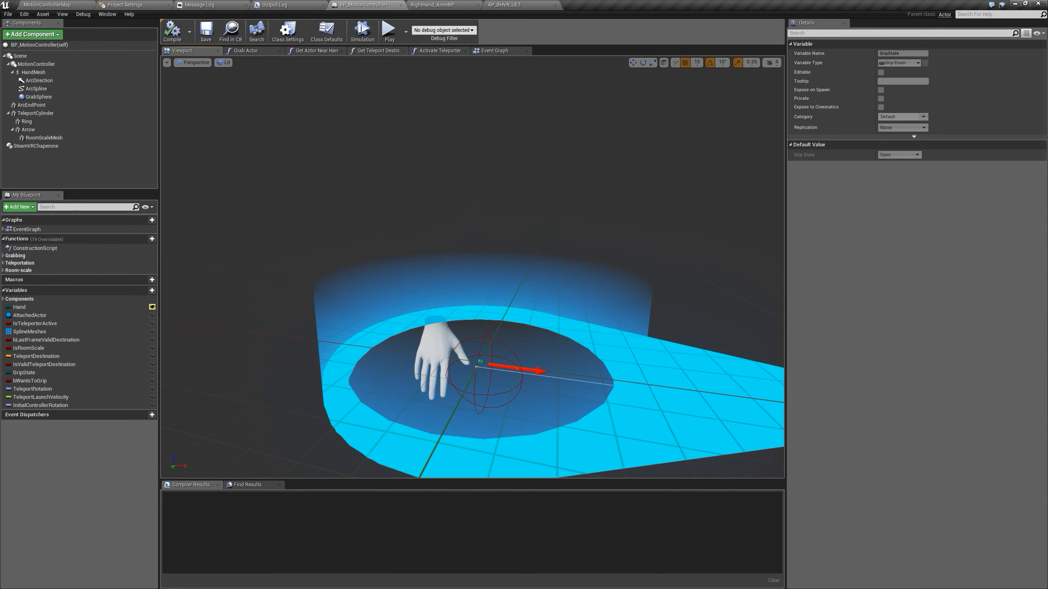
pyautogui.click(72, 75)
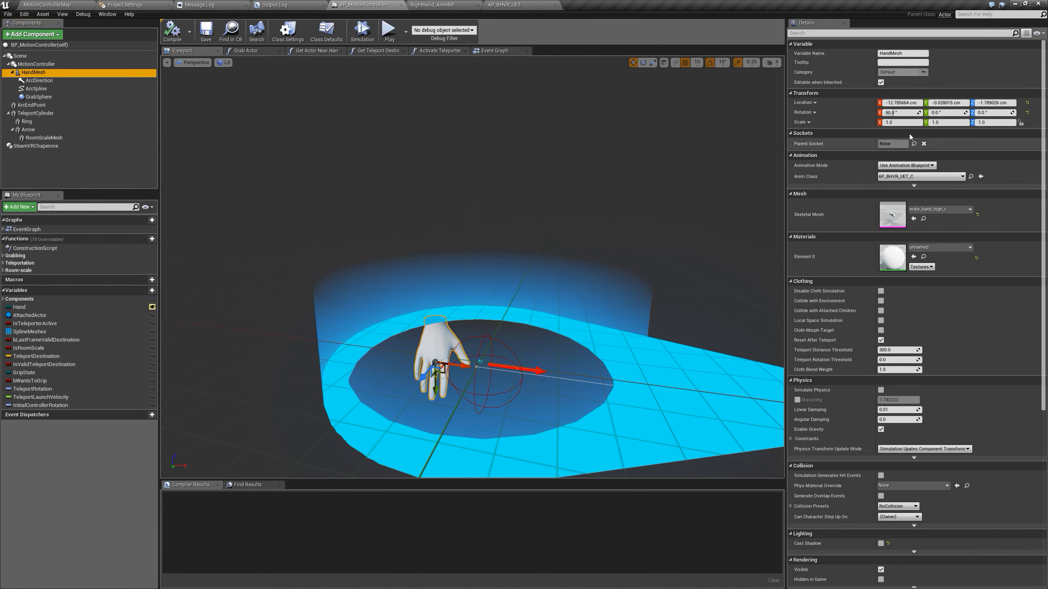
pyautogui.moveTo(918, 113); pyautogui.dragTo(910, 113)
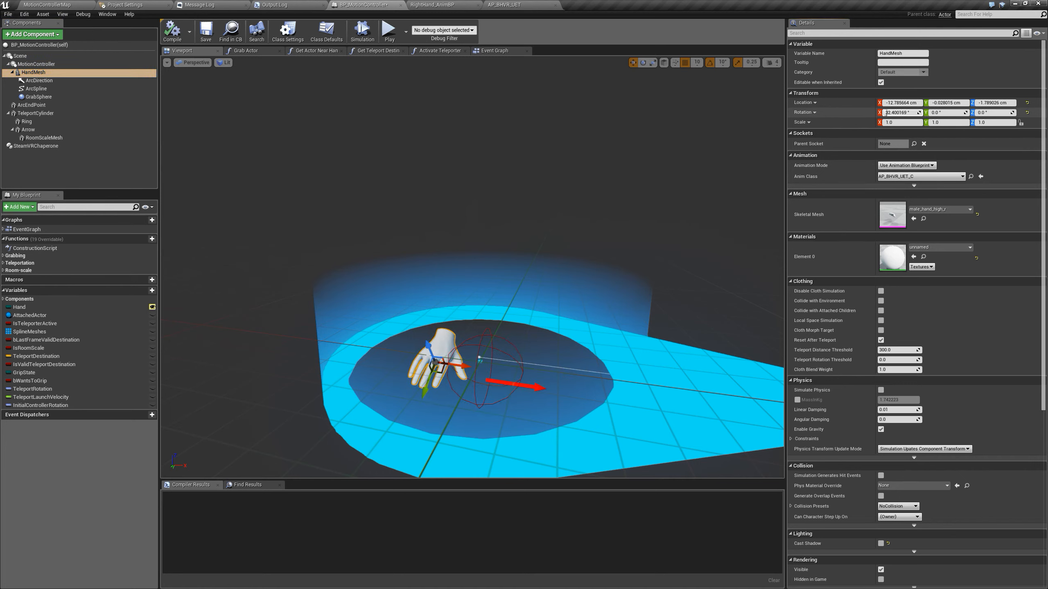
pyautogui.click(948, 113)
pyautogui.write('90')
pyautogui.click(990, 112)
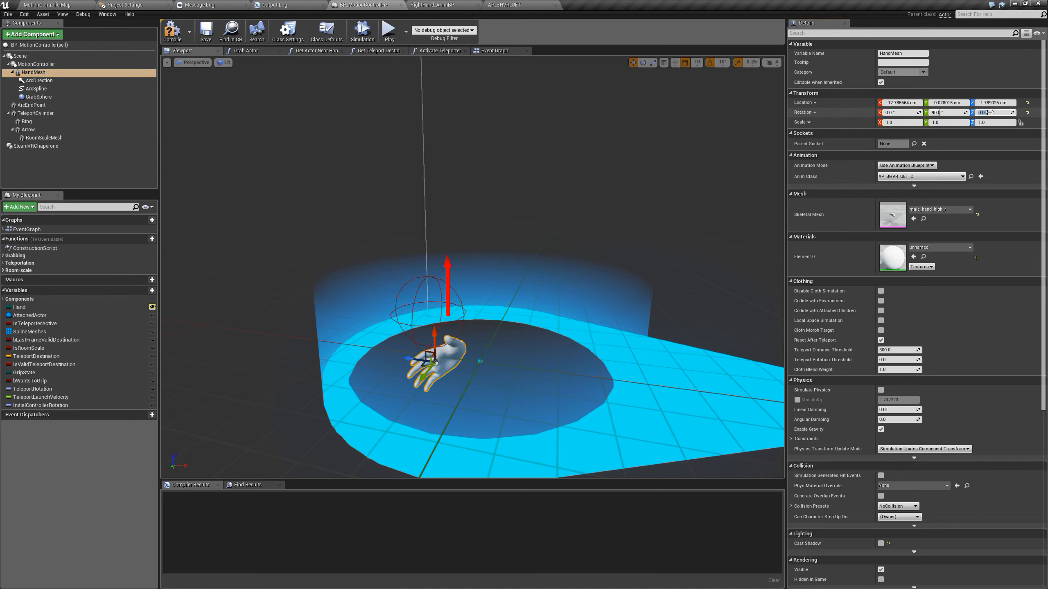
pyautogui.press('Return')
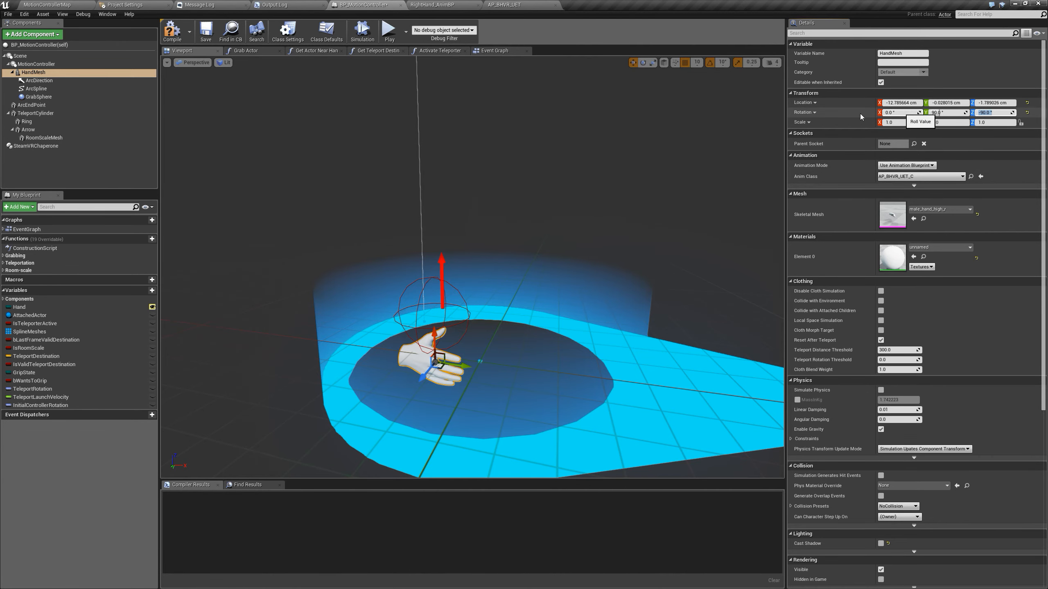
# Nudge the teleport cylinder's Arrow component by about 0.2 cm in X and 0.8 cm in Z
pyautogui.moveTo(618, 231); pyautogui.dragTo(586, 318, button='middle')
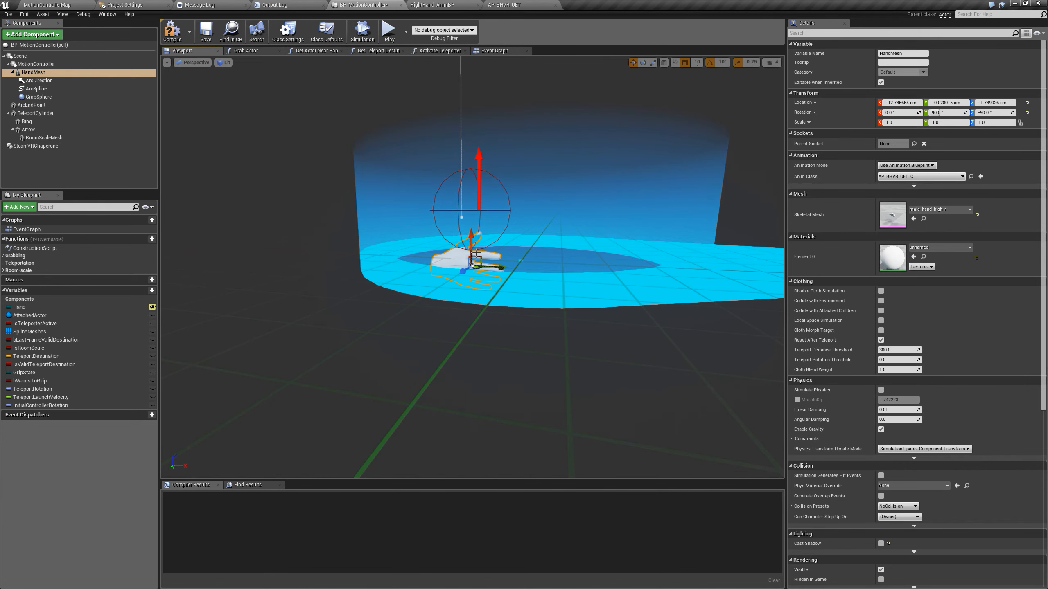
pyautogui.scroll(5, 473, 267)
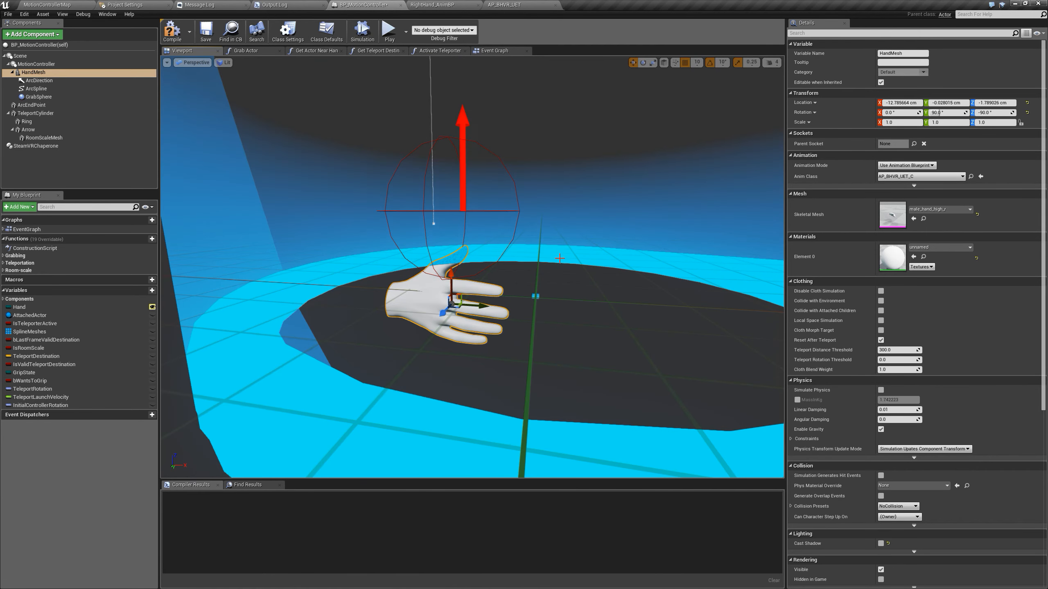
pyautogui.click(560, 255)
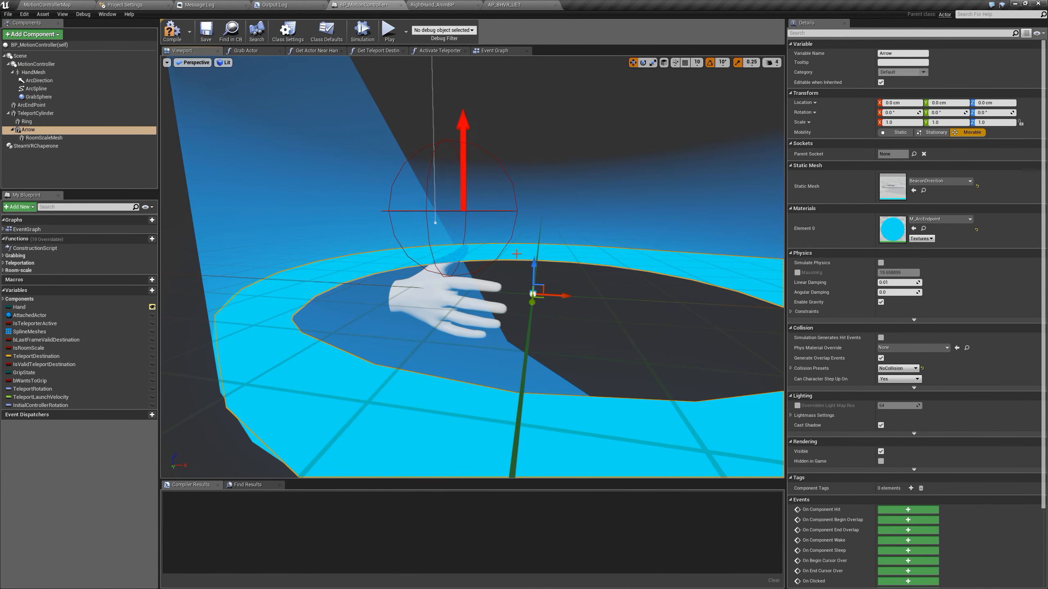
pyautogui.moveTo(543, 285)
pyautogui.mouseDown()
pyautogui.moveTo(552, 277)
pyautogui.moveTo(544, 281)
pyautogui.mouseUp()
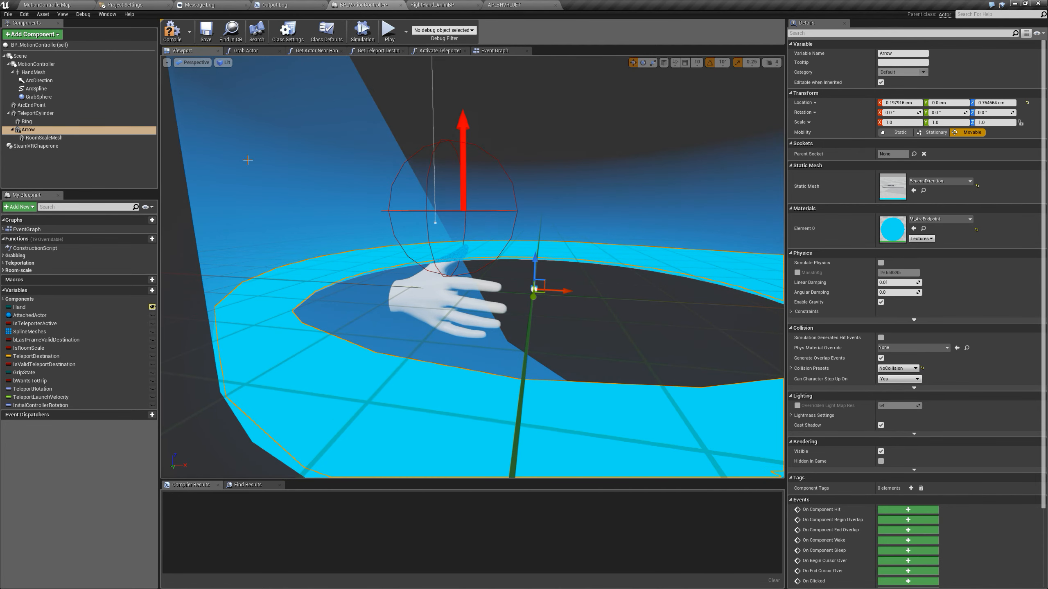
# Set the HandMesh component's location to 0, 0, 0
pyautogui.click(39, 73)
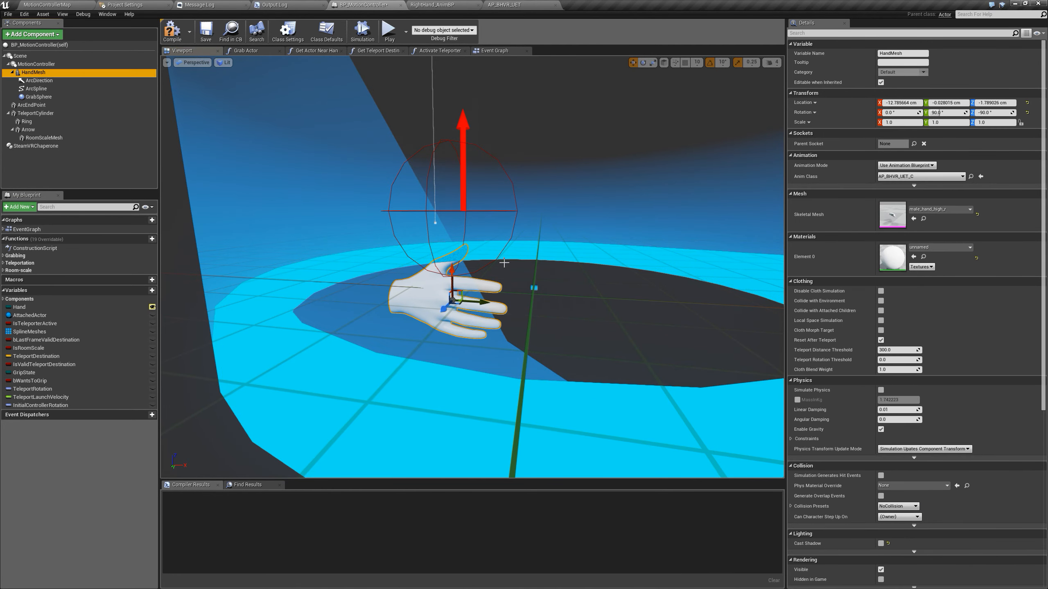
pyautogui.moveTo(462, 292); pyautogui.dragTo(541, 279)
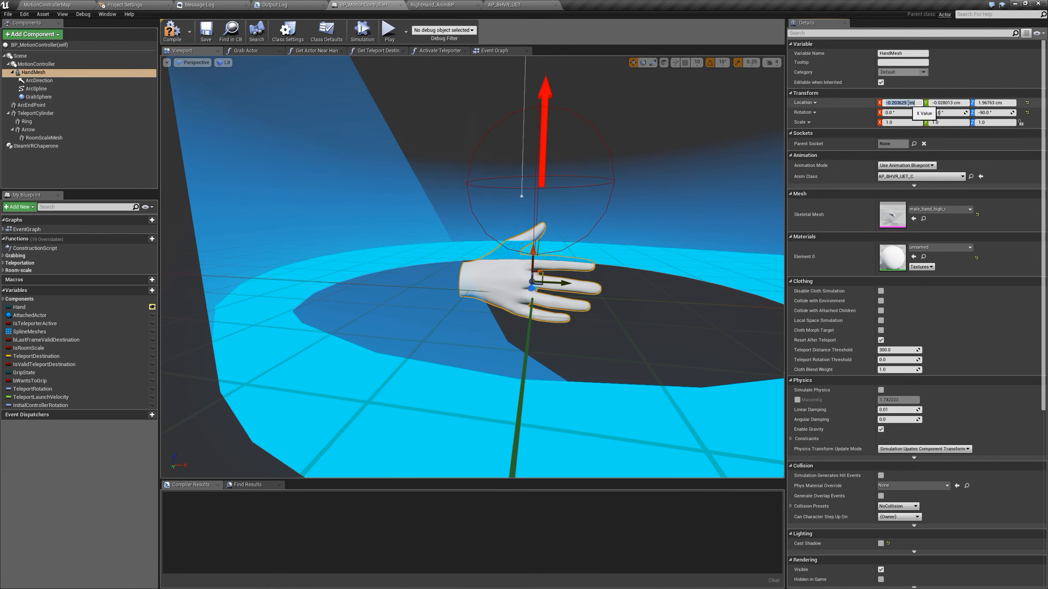
pyautogui.write('0')
pyautogui.click(960, 103)
pyautogui.write('0')
pyautogui.click(994, 102)
pyautogui.write('0')
pyautogui.click(949, 102)
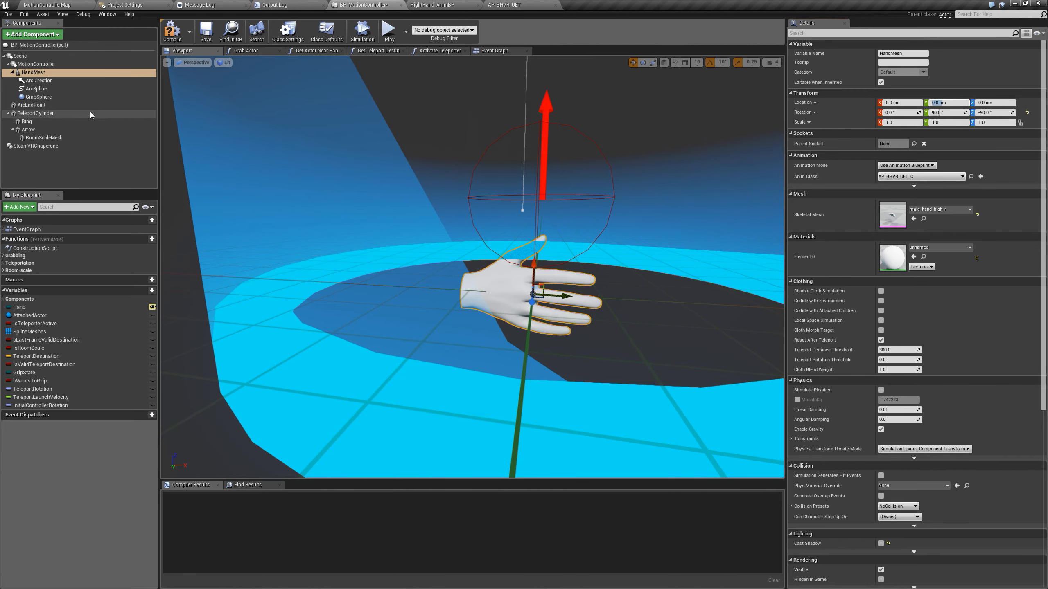
# Move the GrabSphere component down around the hand, to an X location of about 0.01 cm
pyautogui.click(38, 97)
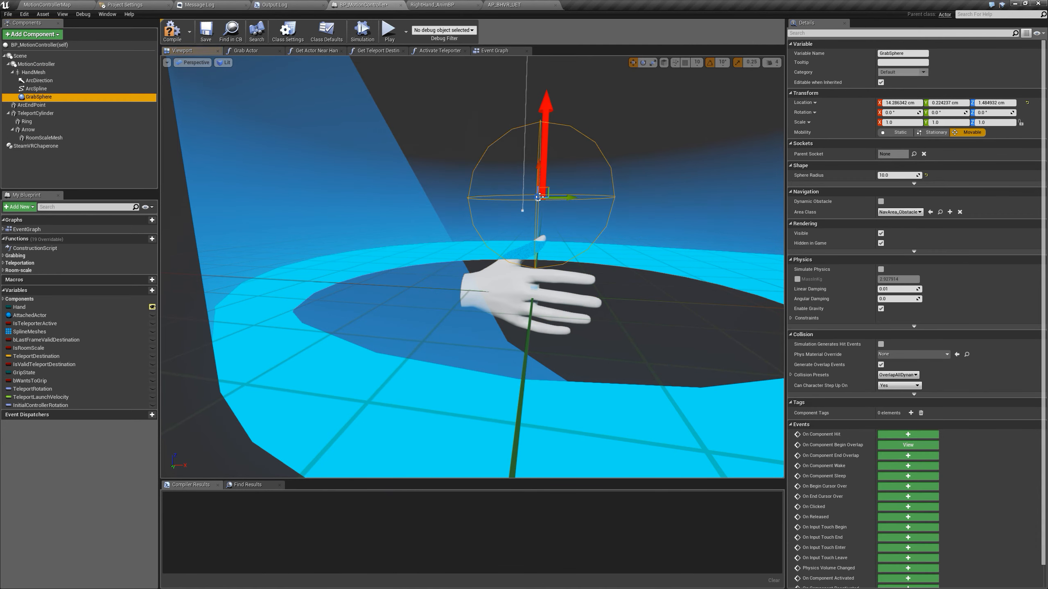
pyautogui.moveTo(538, 163); pyautogui.dragTo(530, 266)
pyautogui.moveTo(624, 199)
pyautogui.mouseDown(button='right')
pyautogui.moveTo(642, 231)
pyautogui.moveTo(660, 202)
pyautogui.moveTo(622, 199)
pyautogui.mouseUp(button='right')
pyautogui.press('s')
pyautogui.press('w')
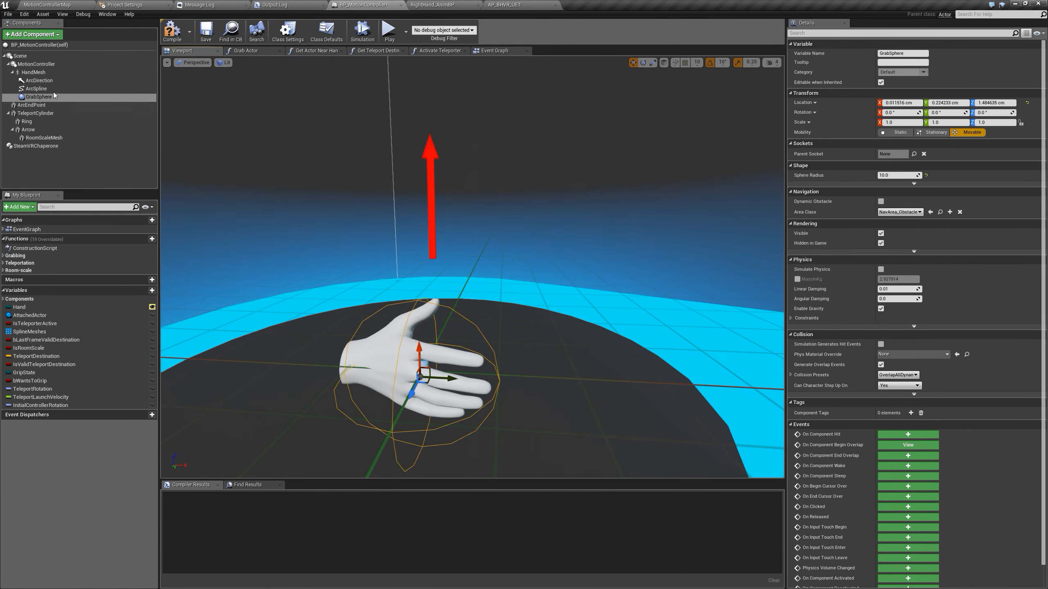
# Rotate the ArcSpline component 90° around Z so it points along the fingers
pyautogui.click(39, 89)
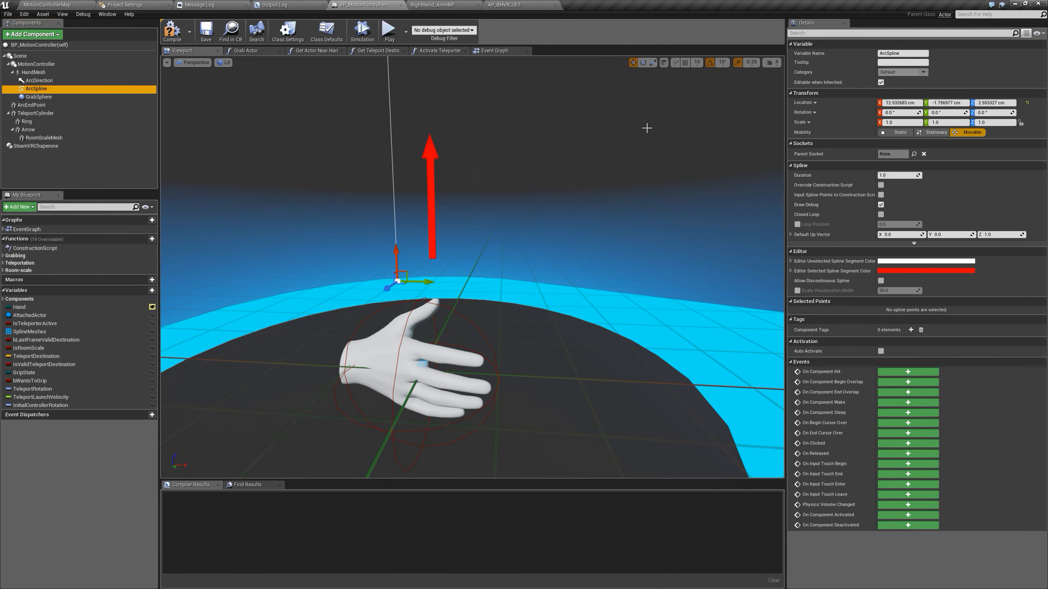
pyautogui.press('f')
pyautogui.moveTo(472, 268); pyautogui.dragTo(472, 339, button='middle')
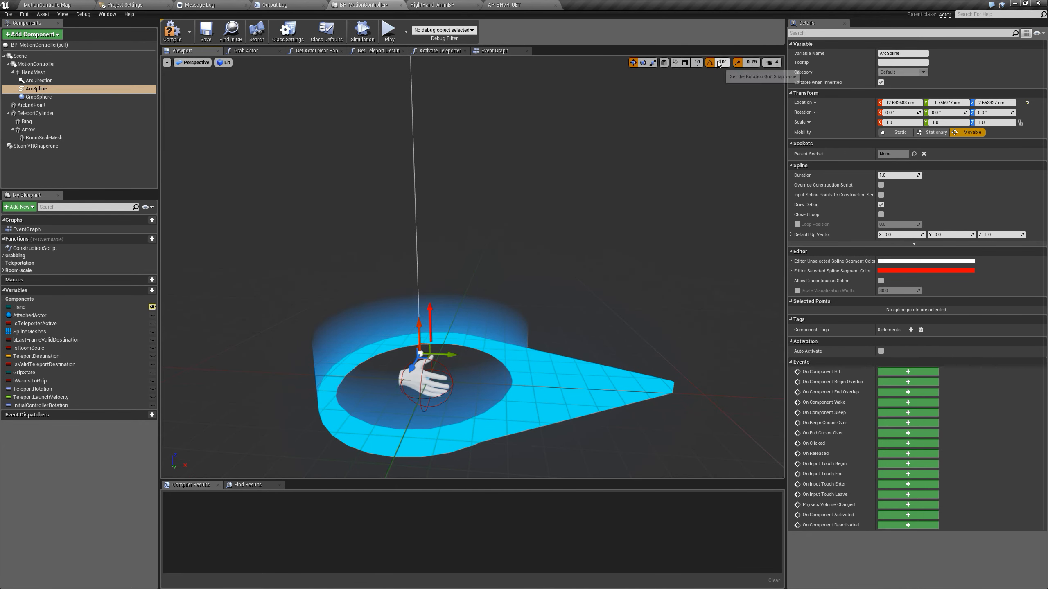
pyautogui.press('e')
pyautogui.moveTo(443, 321); pyautogui.dragTo(472, 354)
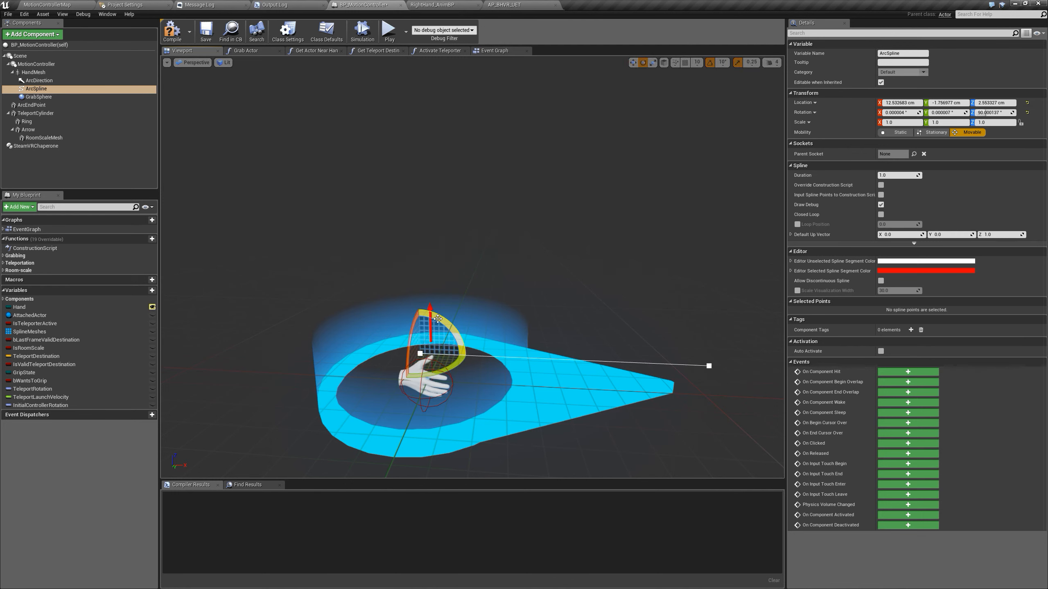
# Rotate the ArcDirection component 90° around Z and reset the locations of both ArcDirection and ArcSpline to 0, 0, 0
pyautogui.click(39, 81)
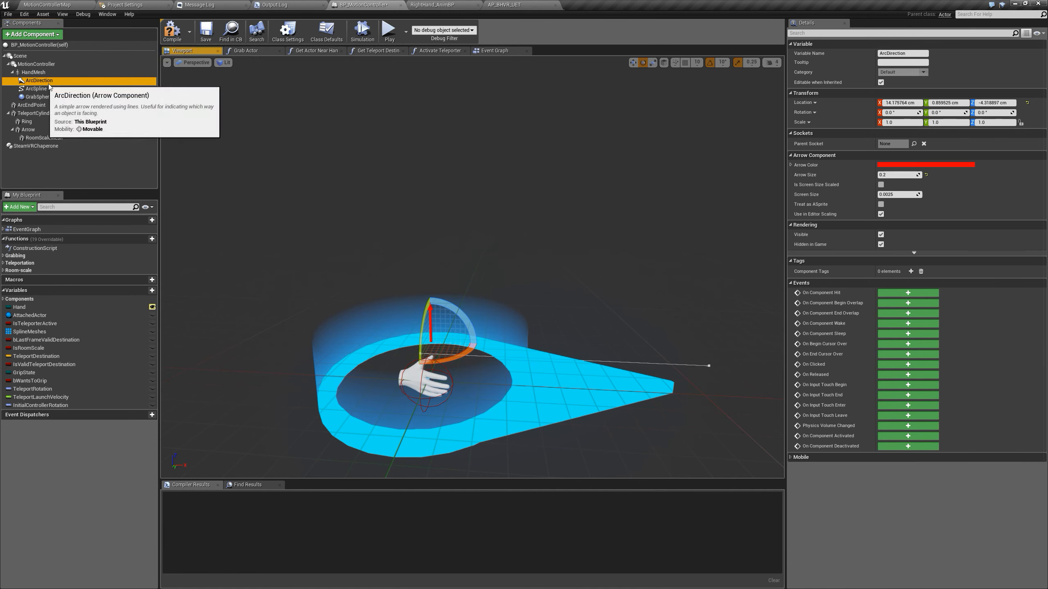
pyautogui.moveTo(444, 306); pyautogui.dragTo(487, 276)
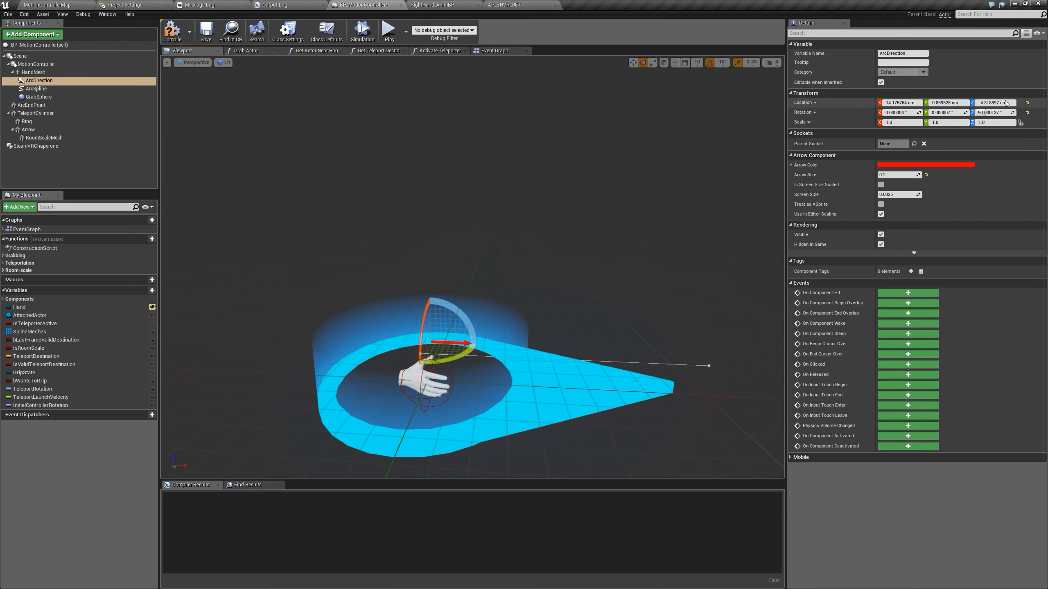
pyautogui.click(1027, 102)
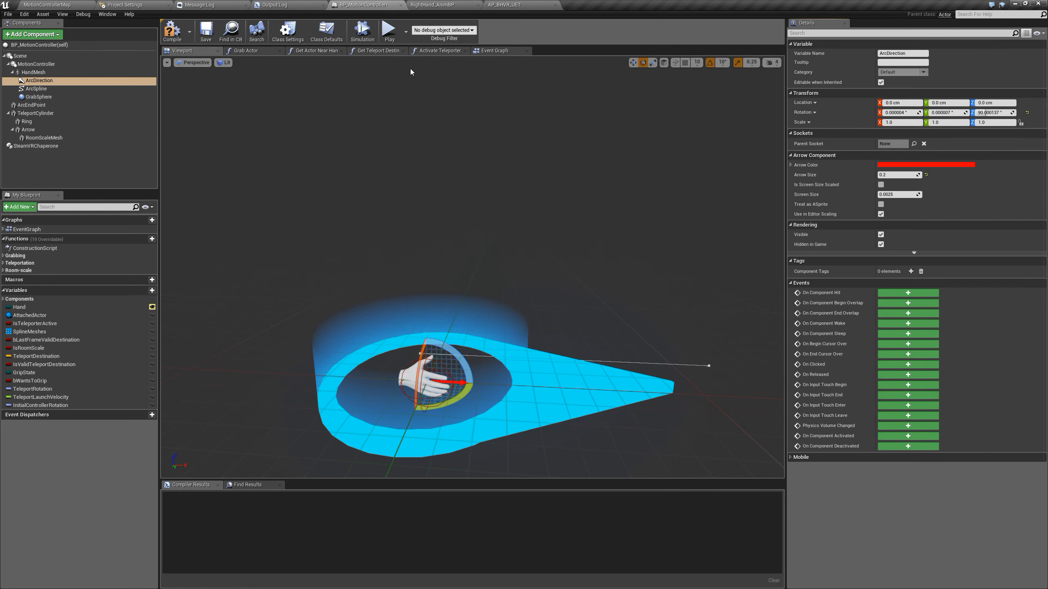
pyautogui.click(37, 89)
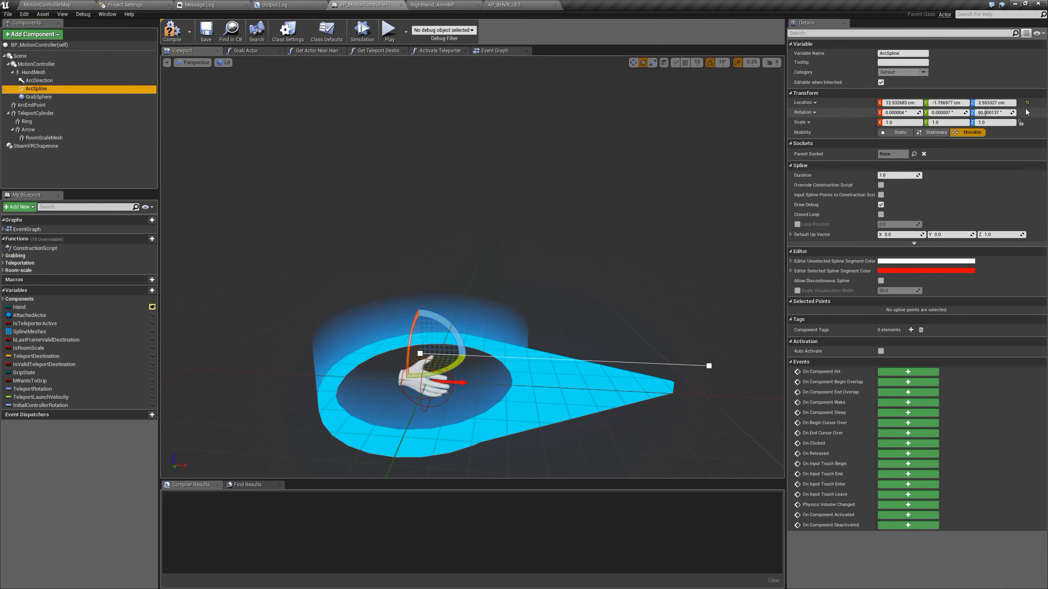
pyautogui.click(1027, 102)
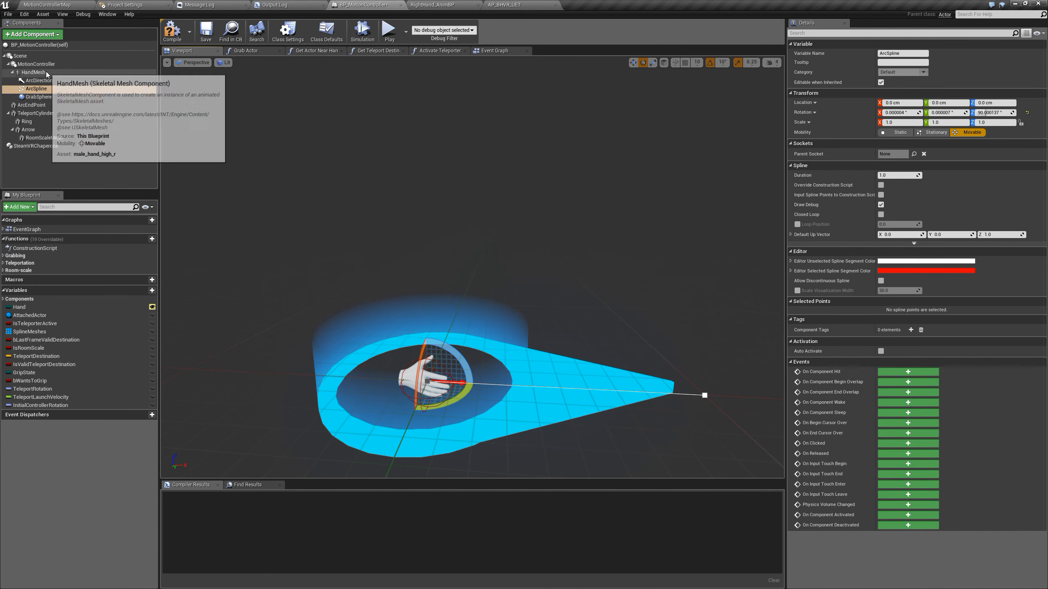
# Assign the M_high_male material to Element 0 of the HandMesh component, and compile and save the blueprint
pyautogui.click(33, 72)
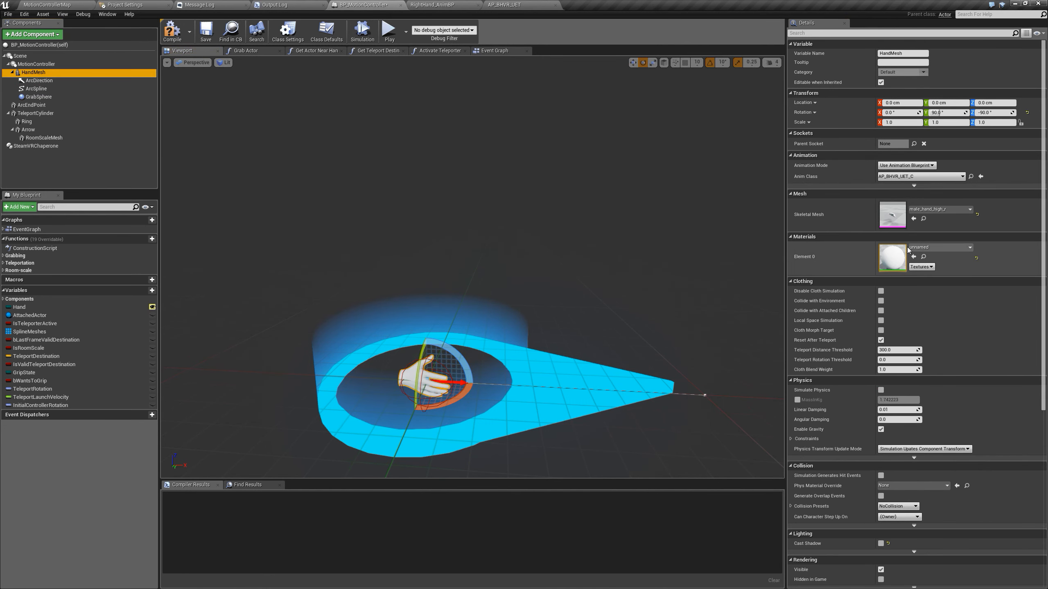
pyautogui.click(949, 247)
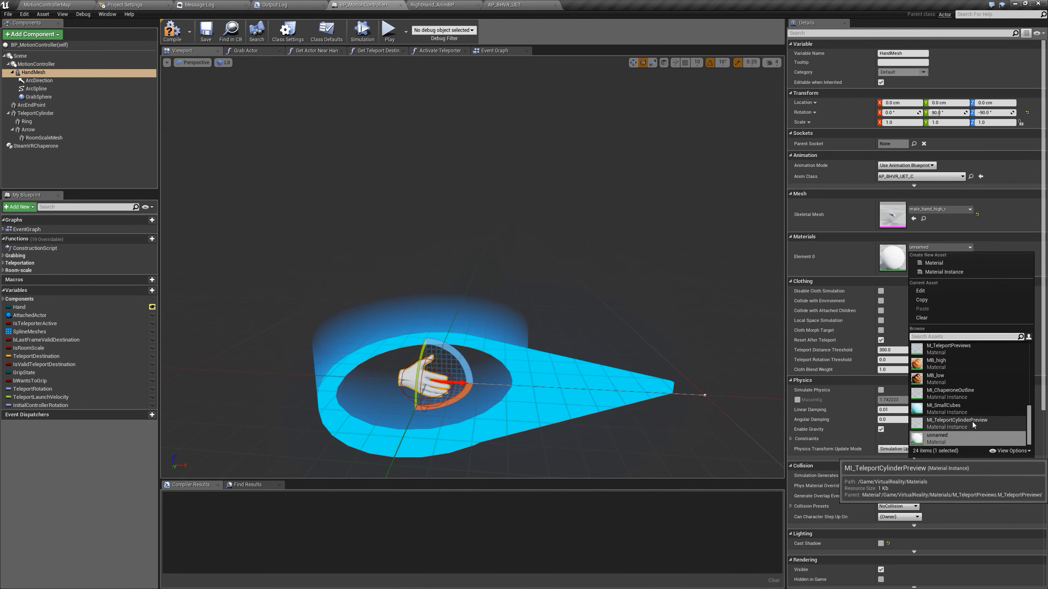
pyautogui.scroll(2, 973, 422)
pyautogui.scroll(5, 963, 413)
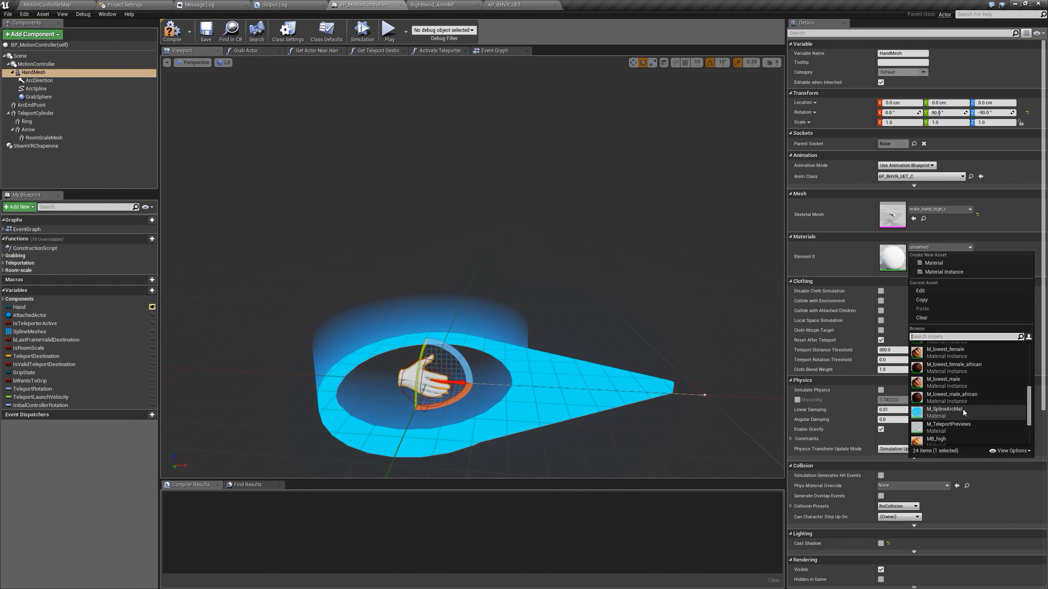
pyautogui.scroll(3, 962, 409)
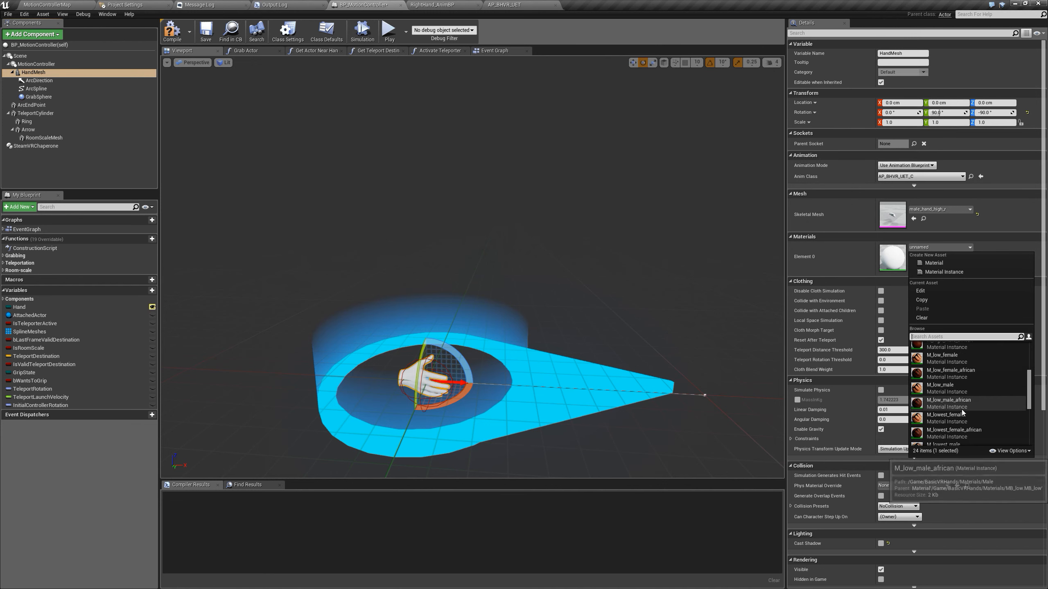
pyautogui.scroll(2, 966, 388)
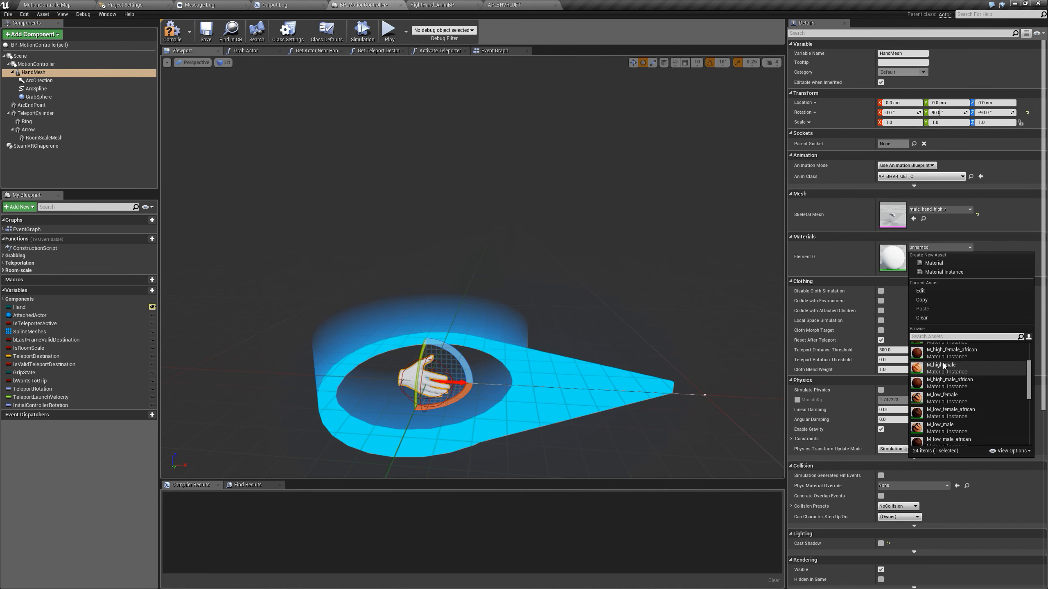
pyautogui.click(943, 363)
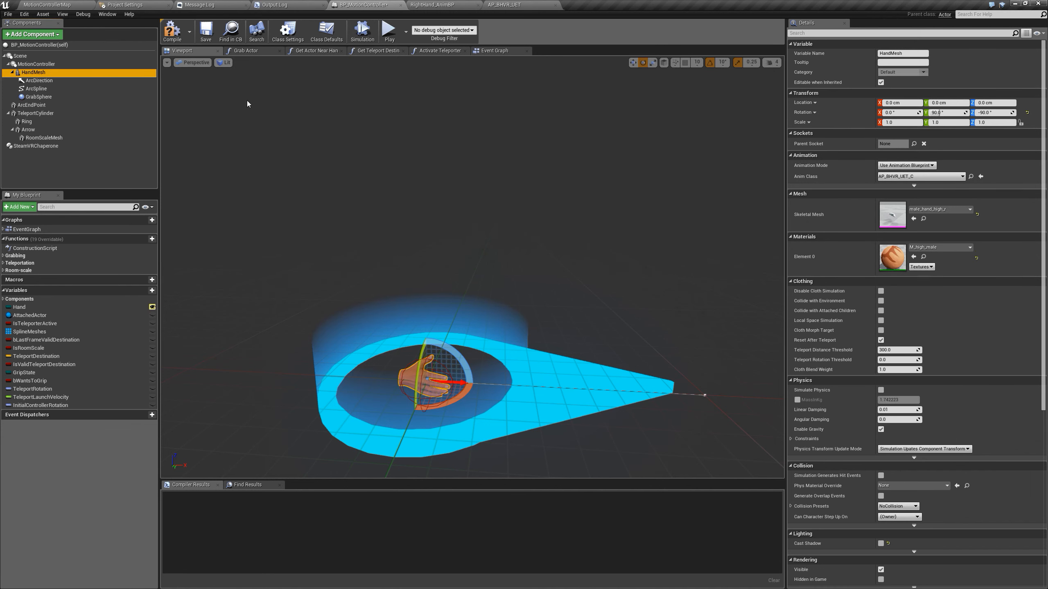
pyautogui.click(172, 31)
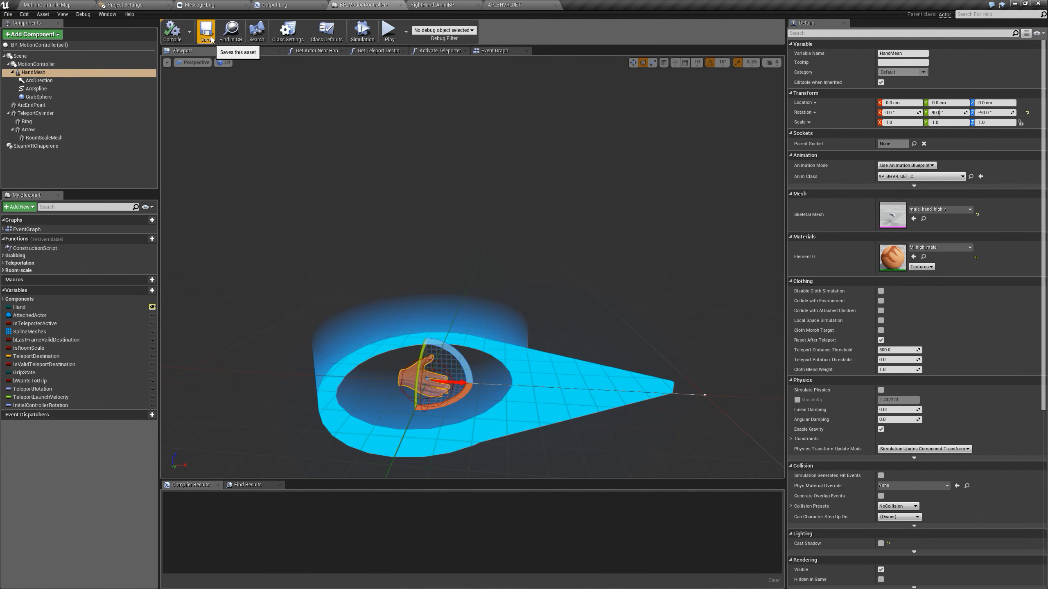
pyautogui.click(210, 37)
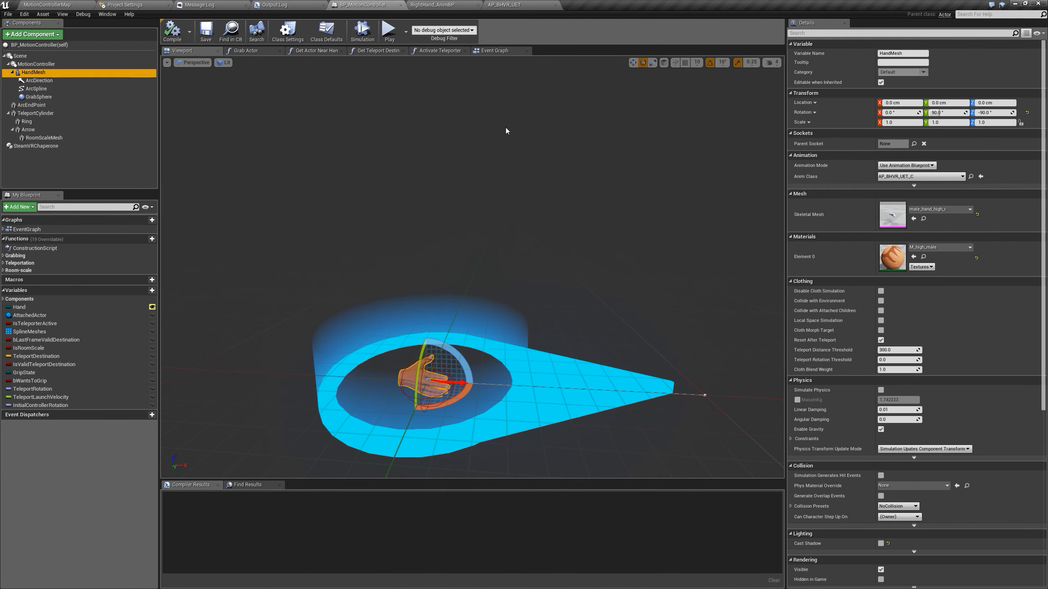
# Run the MotionControllerMap level in VR Preview to test the new hand
pyautogui.click(33, 4)
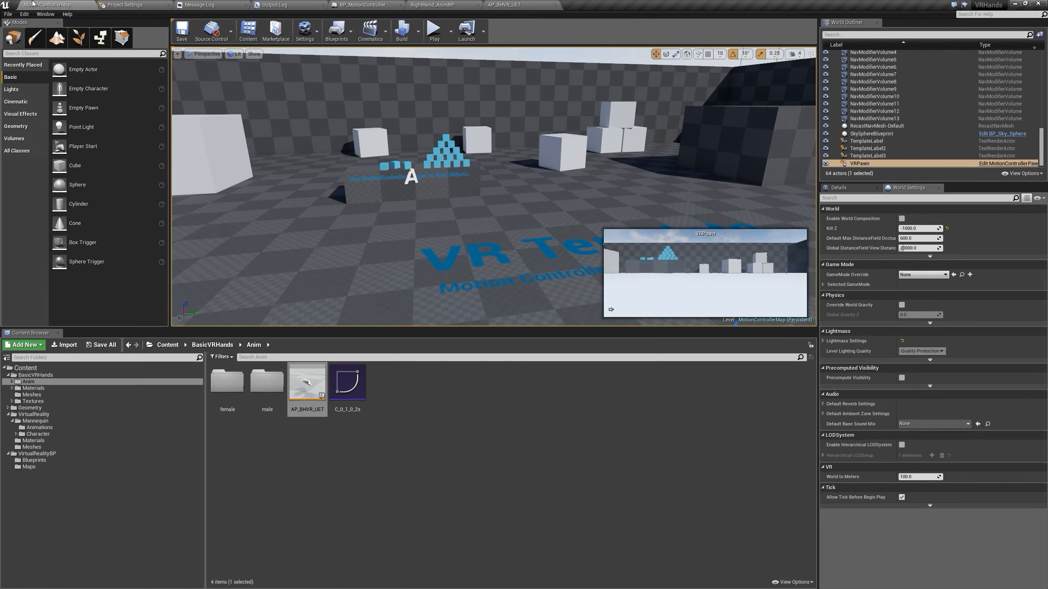
pyautogui.click(451, 32)
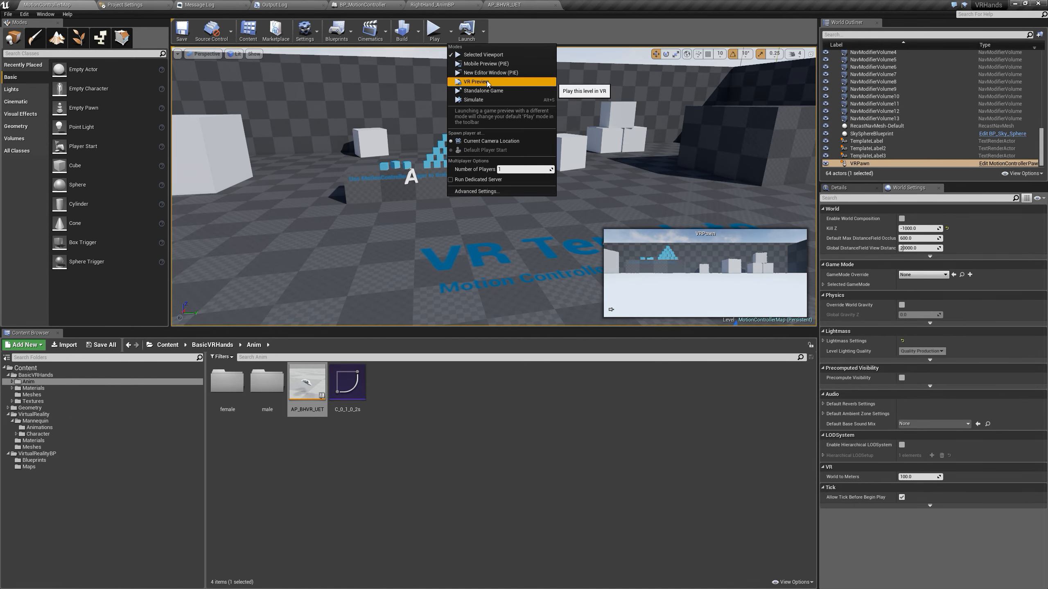
pyautogui.click(487, 83)
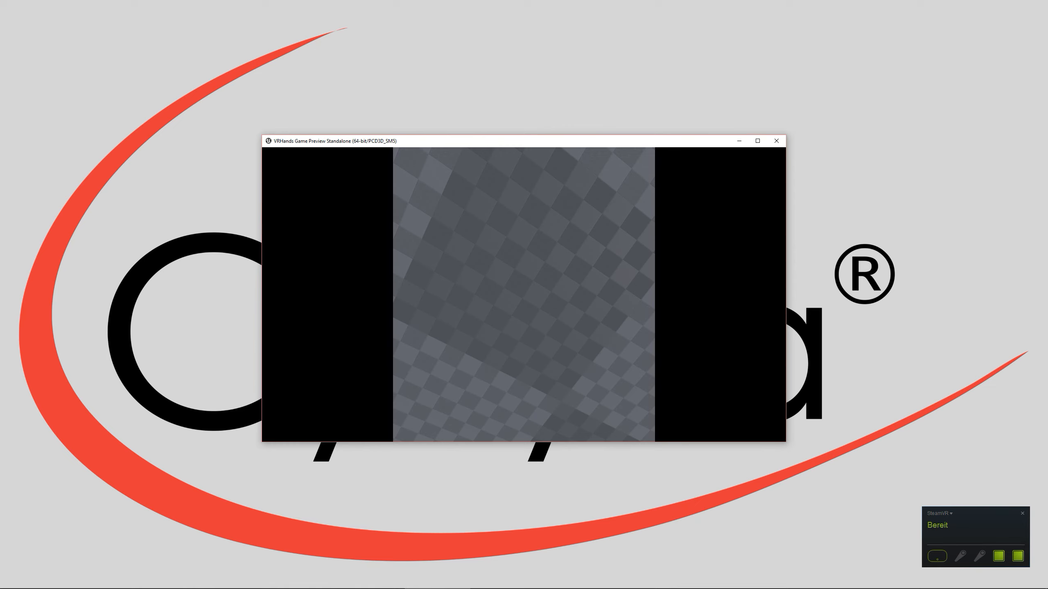